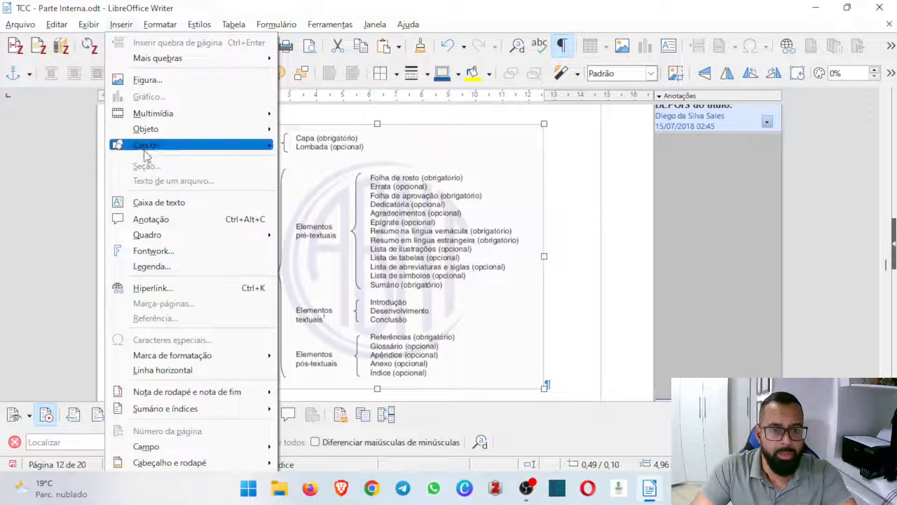
Step: Start a caption for the selected figure with the text "Exemplo de figura."
{"action": "left_click", "coordinate": [156, 267]}
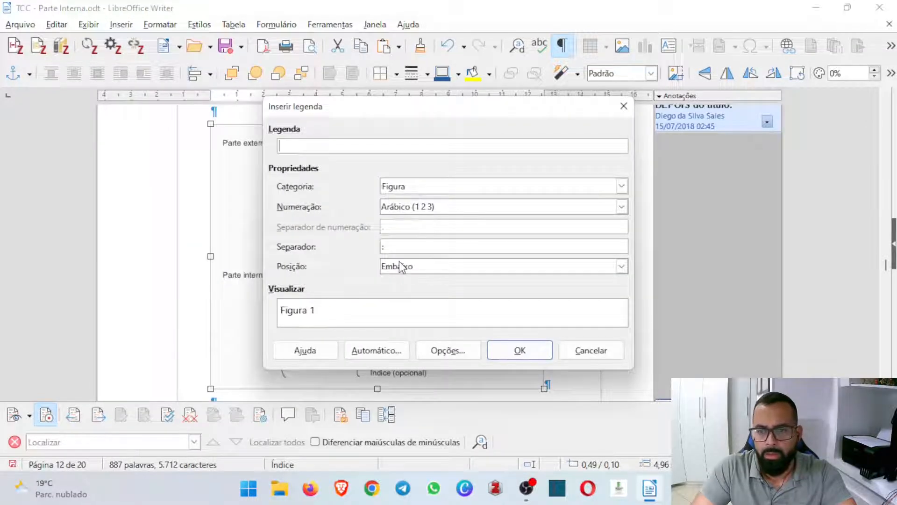
{"action": "type", "text": "E"}
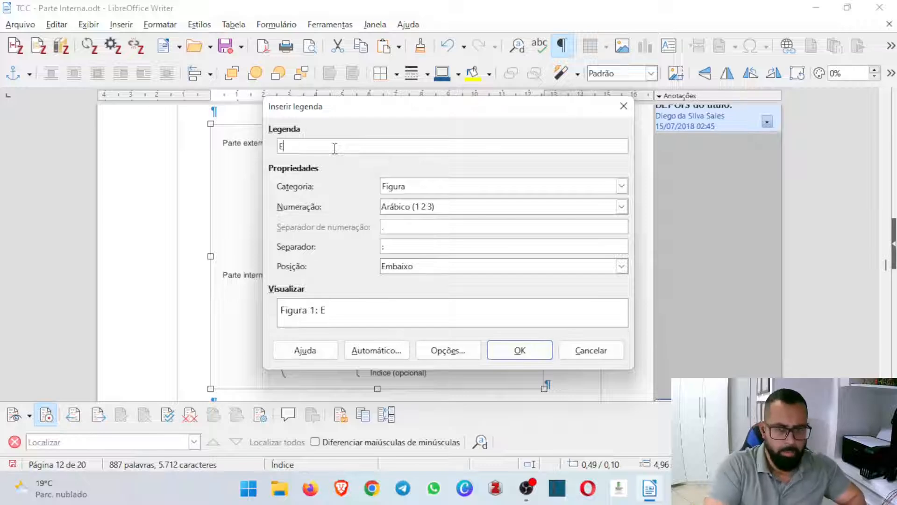
{"action": "type", "text": "xemplo de "}
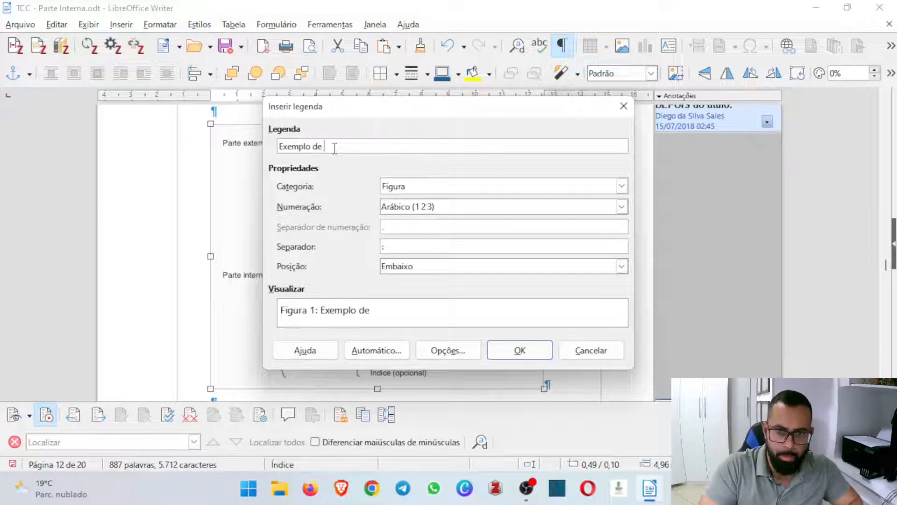
{"action": "type", "text": "figura"}
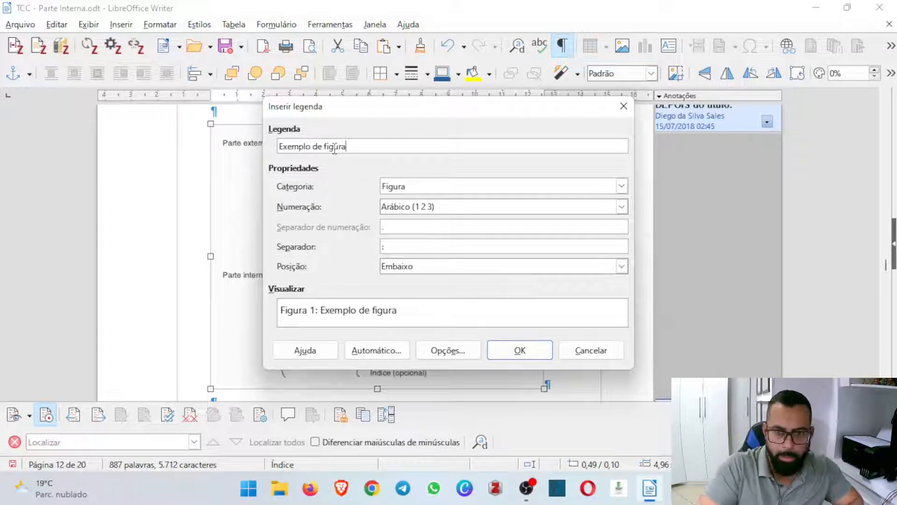
{"action": "type", "text": "."}
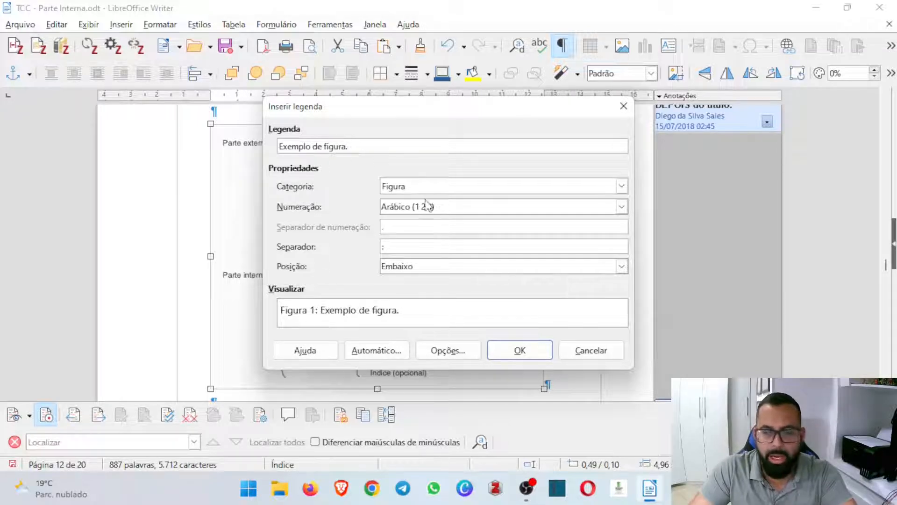
Step: Set the caption position to "Em cima" and insert the caption above the figure
{"action": "left_click", "coordinate": [397, 275]}
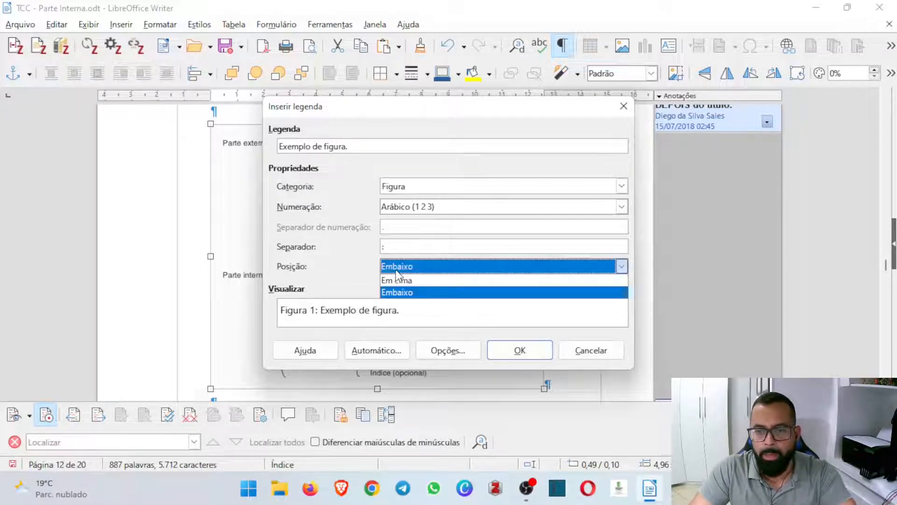
{"action": "left_click", "coordinate": [340, 174]}
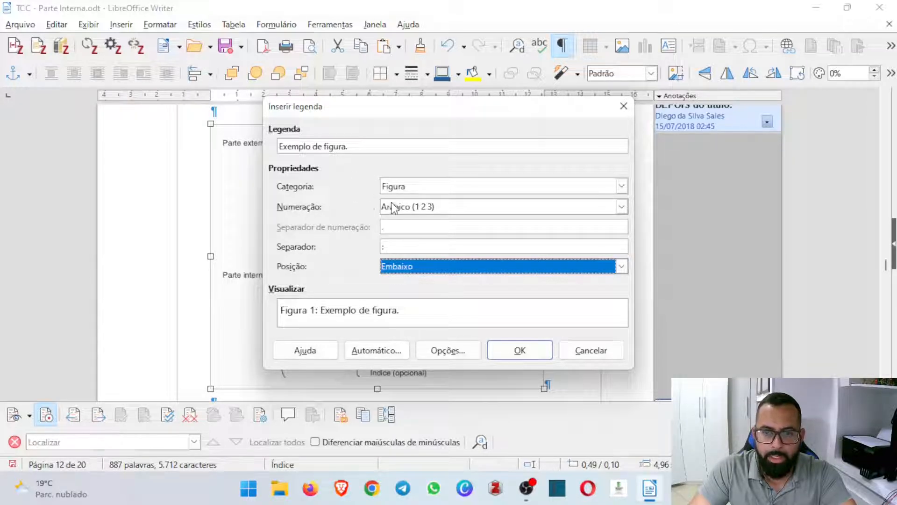
{"action": "left_click", "coordinate": [394, 265]}
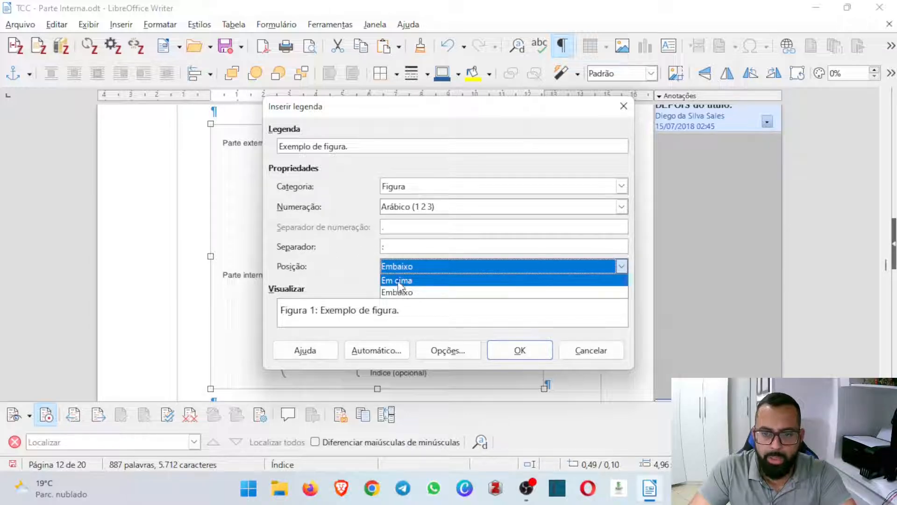
{"action": "left_click", "coordinate": [397, 280]}
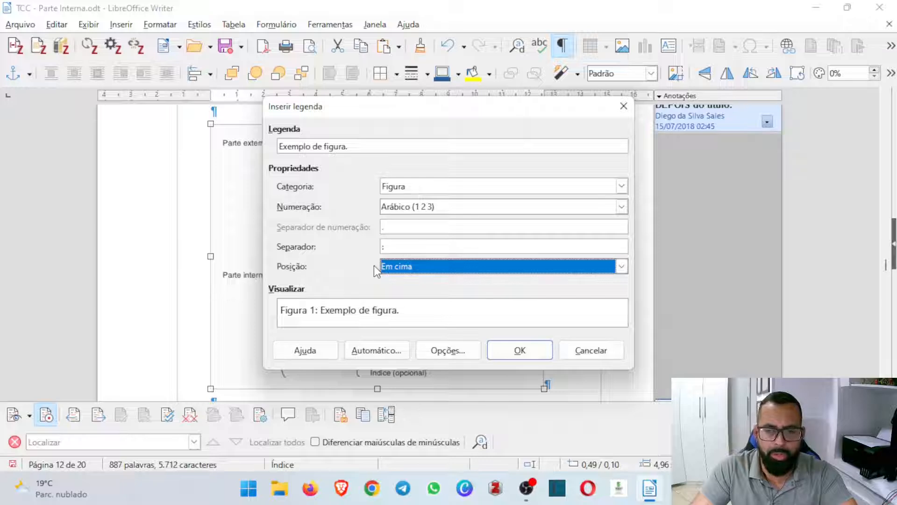
{"action": "left_click", "coordinate": [511, 354]}
Step: Compare the paragraph style and font size of the section 2.1 body paragraph with those of the figure caption
{"action": "scroll", "coordinate": [536, 165], "scroll_direction": "up", "scroll_amount": 3}
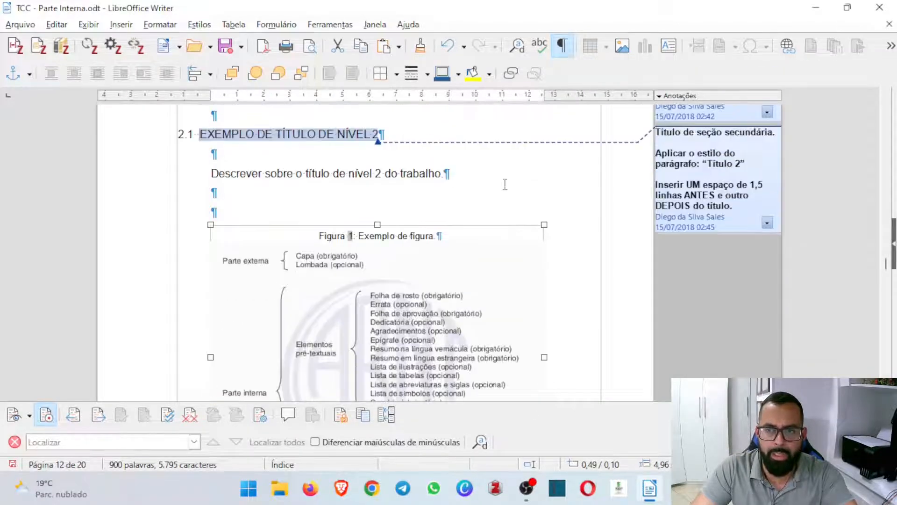
{"action": "triple_click", "coordinate": [385, 173]}
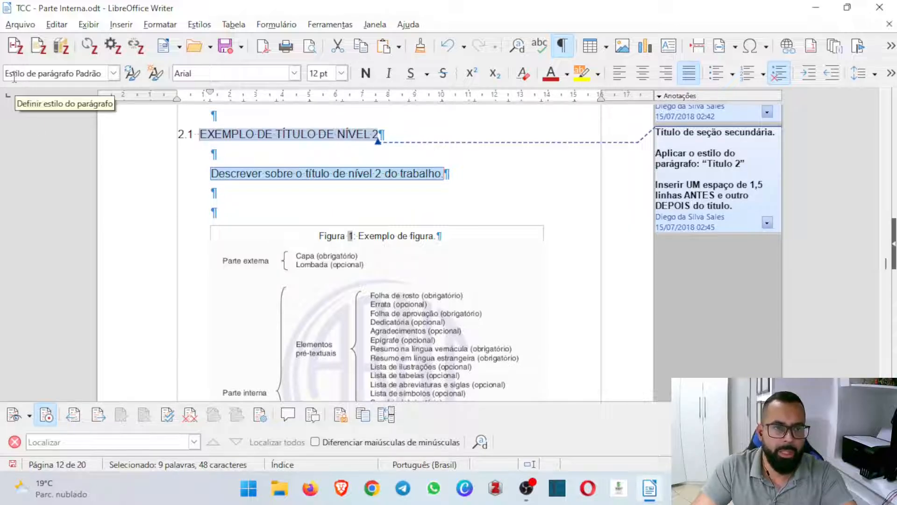
{"action": "left_click", "coordinate": [113, 74]}
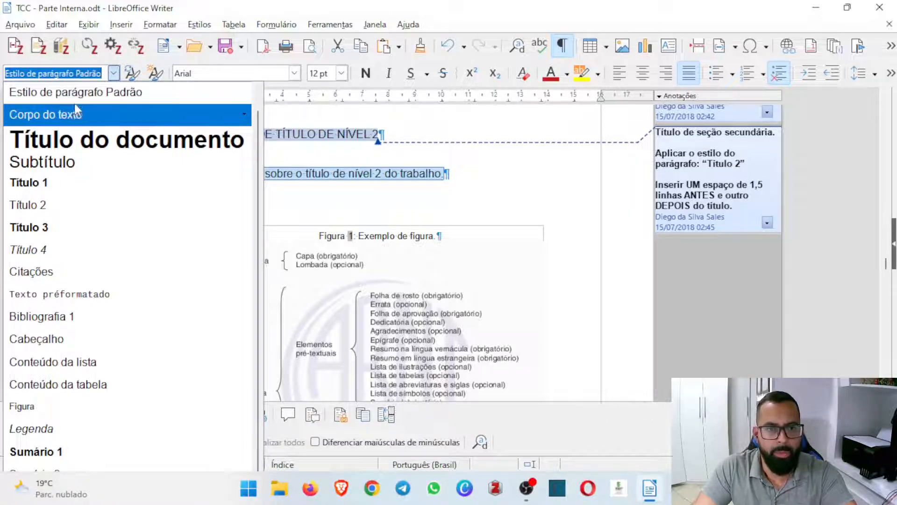
{"action": "key", "text": "Escape"}
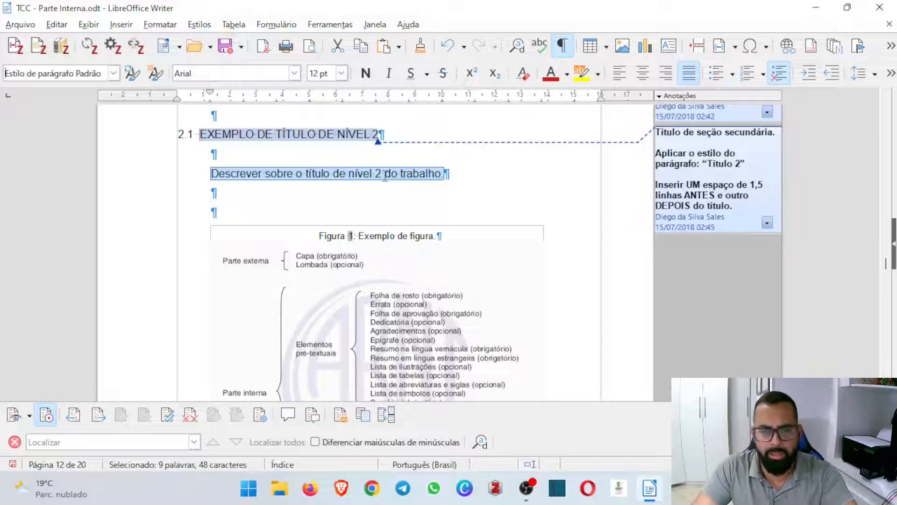
{"action": "left_click", "coordinate": [380, 235]}
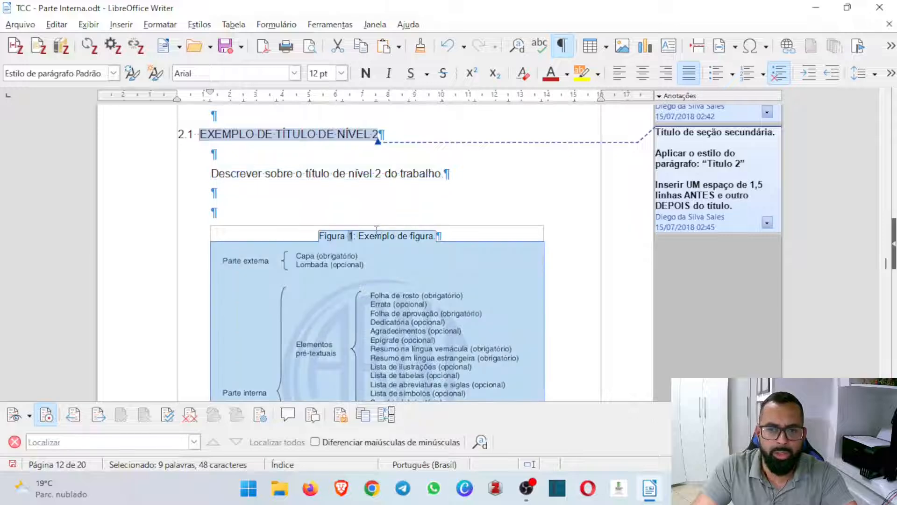
{"action": "left_click", "coordinate": [379, 233]}
{"action": "double_click", "coordinate": [376, 234]}
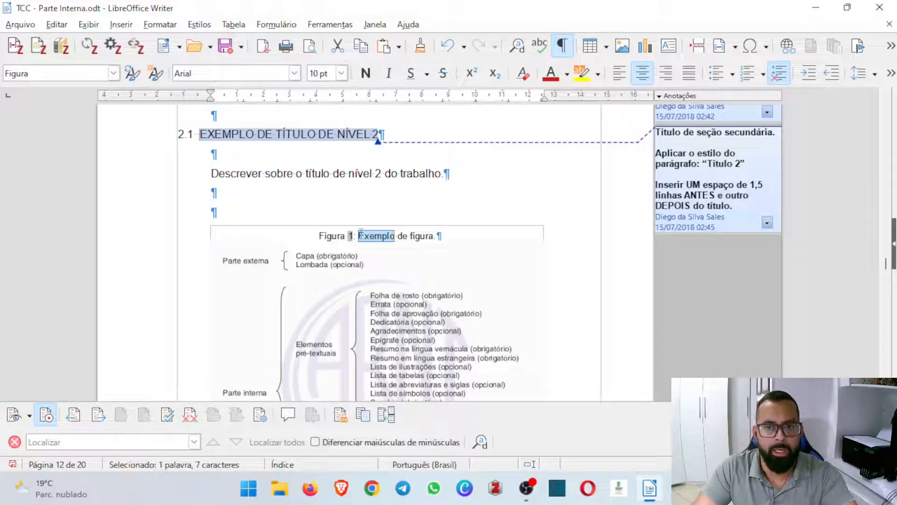
{"action": "left_click", "coordinate": [425, 236]}
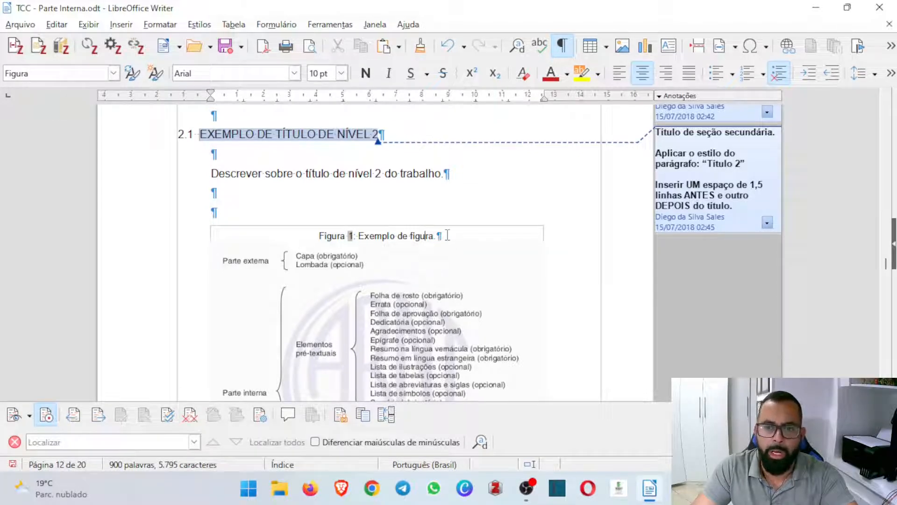
Step: Enter the source line "Fonte: ABNT (2011)." in the empty paragraph directly beneath the figure image
{"action": "scroll", "coordinate": [464, 236], "scroll_direction": "down", "scroll_amount": 3}
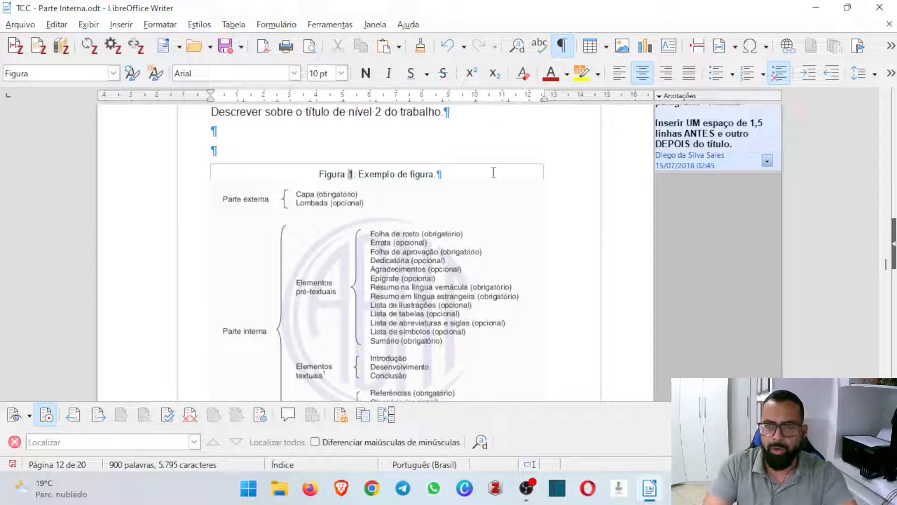
{"action": "scroll", "coordinate": [493, 173], "scroll_direction": "down", "scroll_amount": 5}
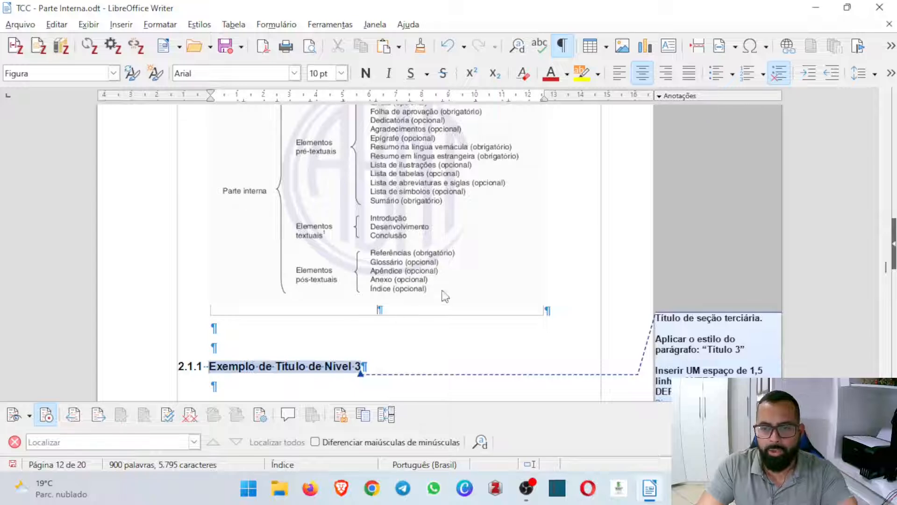
{"action": "scroll", "coordinate": [482, 252], "scroll_direction": "down", "scroll_amount": 3, "text": "ctrl"}
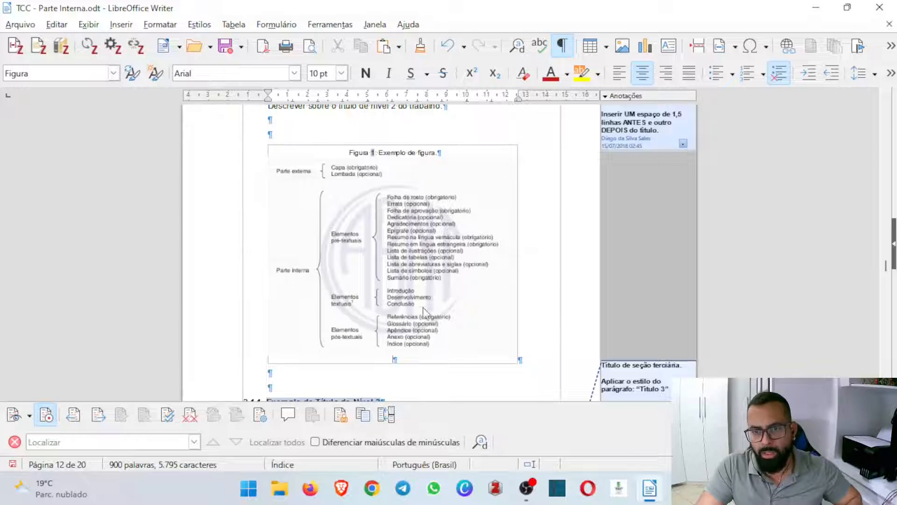
{"action": "scroll", "coordinate": [427, 345], "scroll_direction": "up", "scroll_amount": 2}
{"action": "scroll", "coordinate": [416, 318], "scroll_direction": "up", "scroll_amount": 3}
{"action": "scroll", "coordinate": [411, 295], "scroll_direction": "down", "scroll_amount": 3}
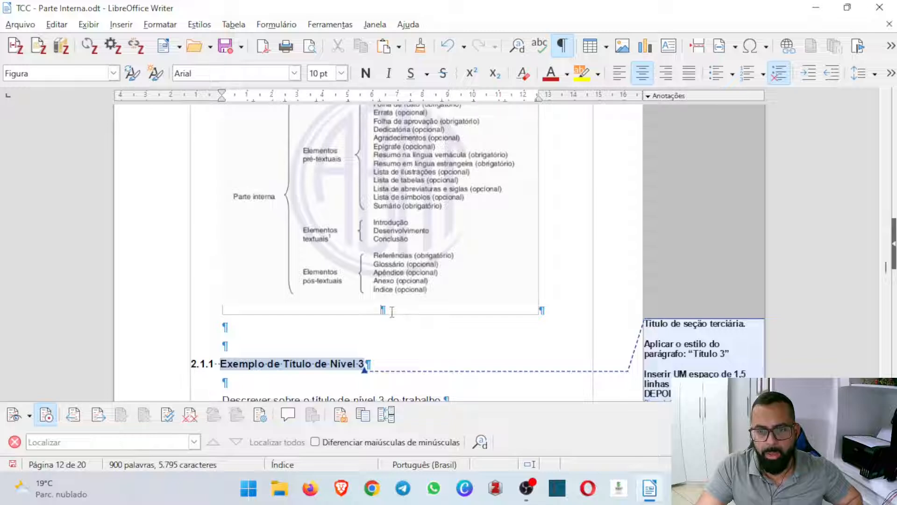
{"action": "type", "text": "Fonte"}
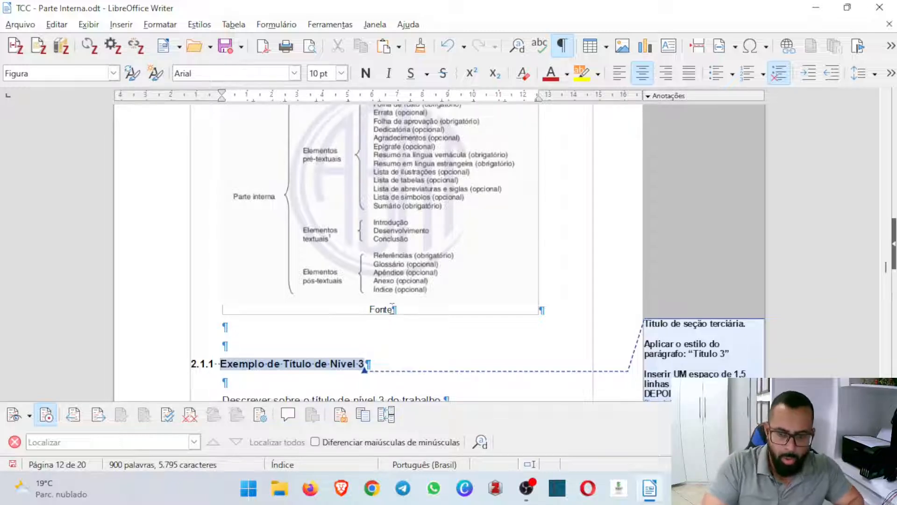
{"action": "type", "text": ": A"}
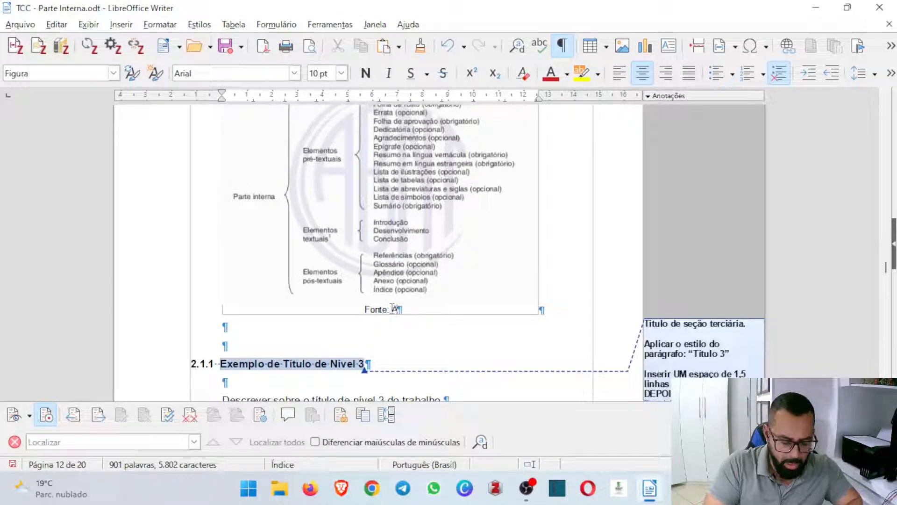
{"action": "type", "text": "BNT "}
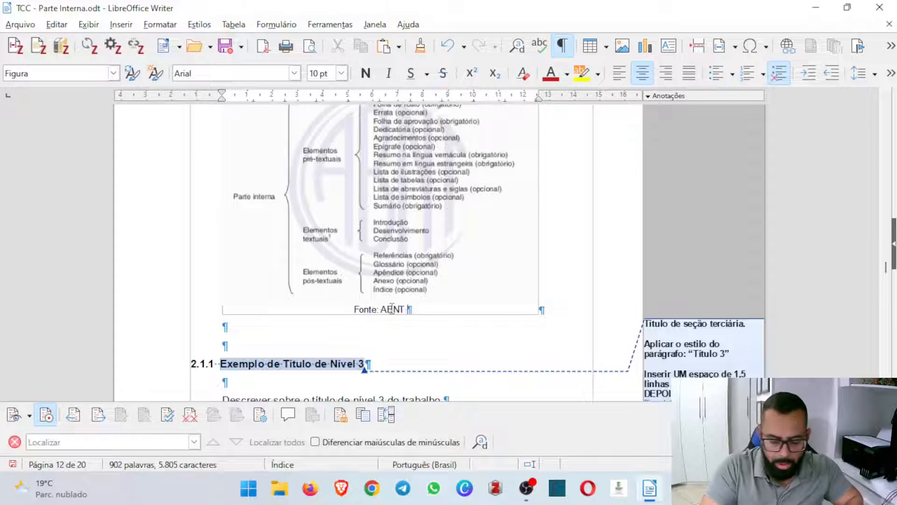
{"action": "type", "text": "(2011"}
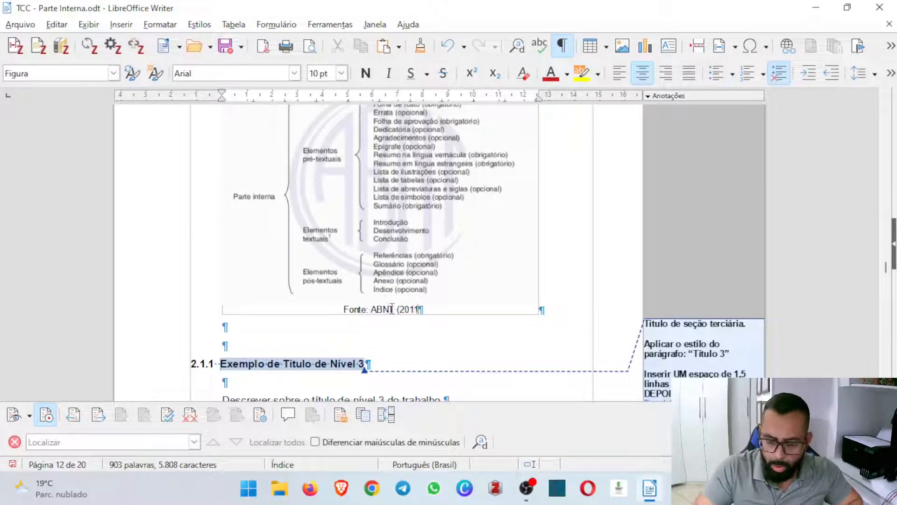
{"action": "type", "text": ")."}
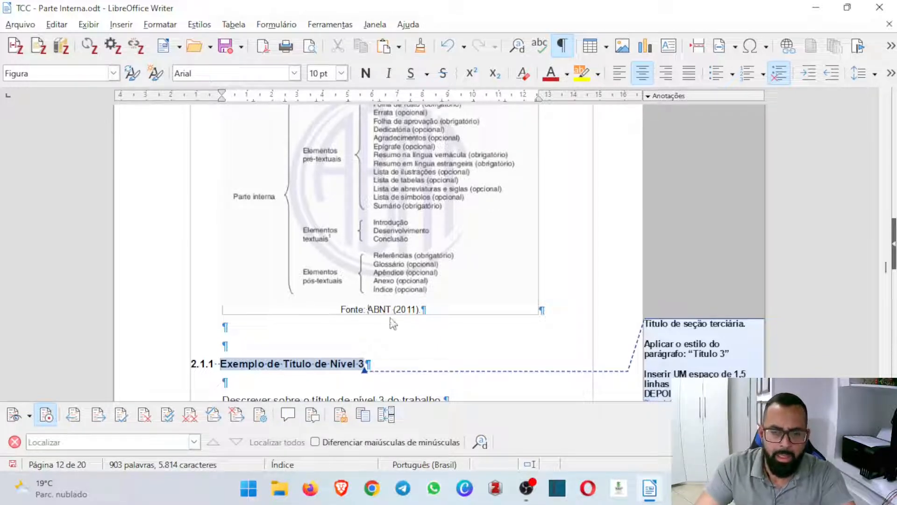
Step: Insert "Adaptado de" before "ABNT" in the source line beneath the figure
{"action": "scroll", "coordinate": [438, 321], "scroll_direction": "up", "scroll_amount": 3}
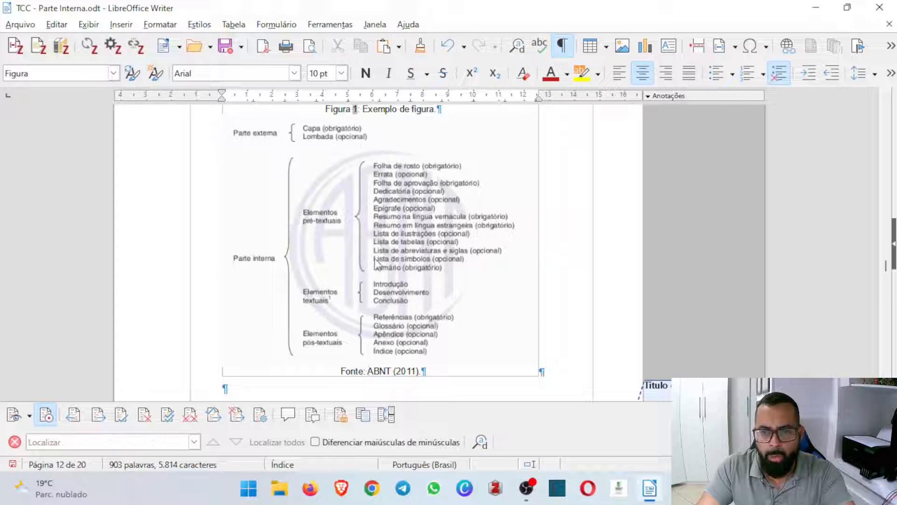
{"action": "scroll", "coordinate": [402, 355], "scroll_direction": "down", "scroll_amount": 1}
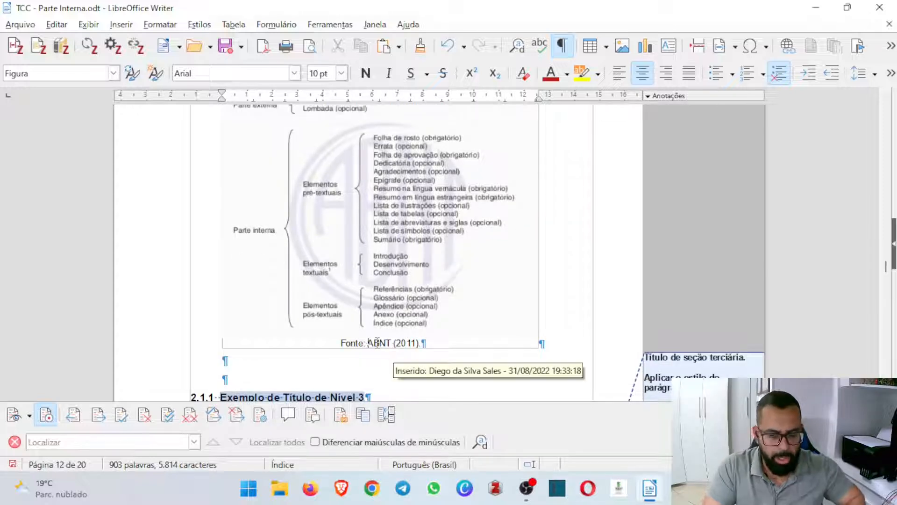
{"action": "type", "text": "Ad"}
{"action": "type", "text": "aptad"}
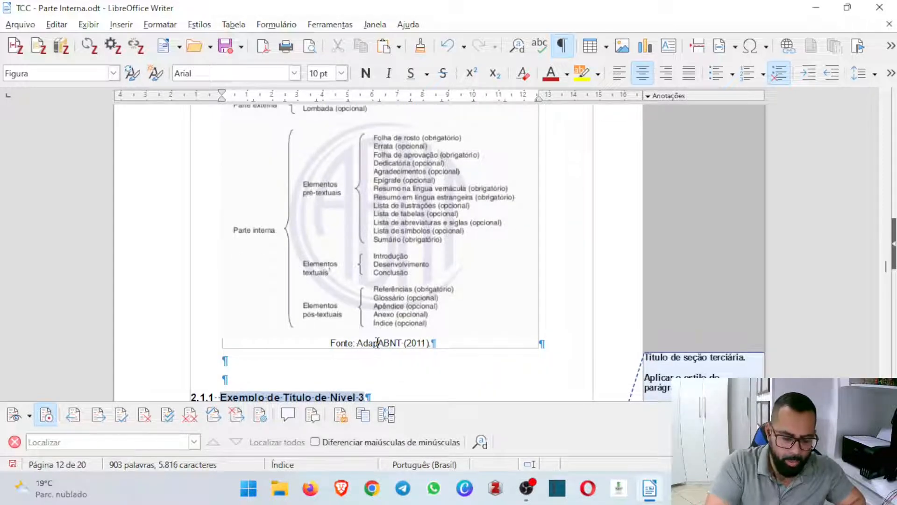
{"action": "type", "text": "o de"}
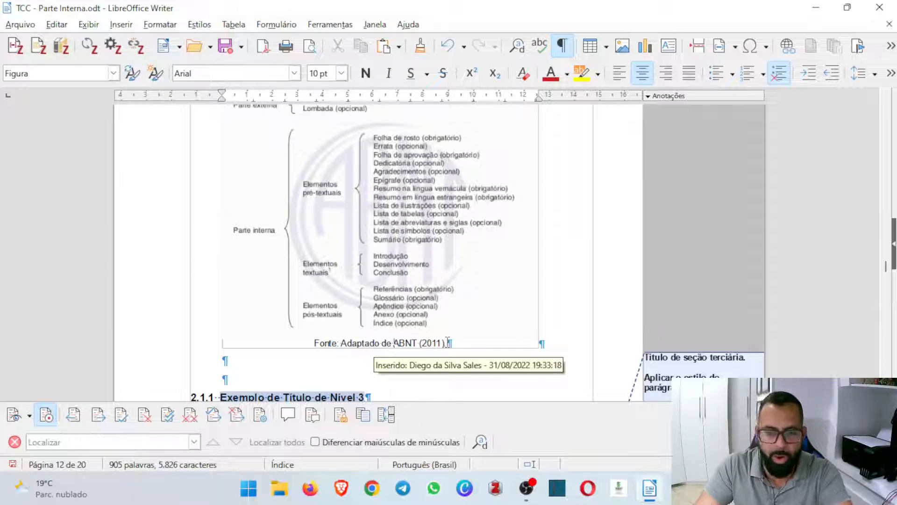
Step: Check which paragraph style is applied to the source line beneath the figure
{"action": "scroll", "coordinate": [310, 301], "scroll_direction": "up", "scroll_amount": 3}
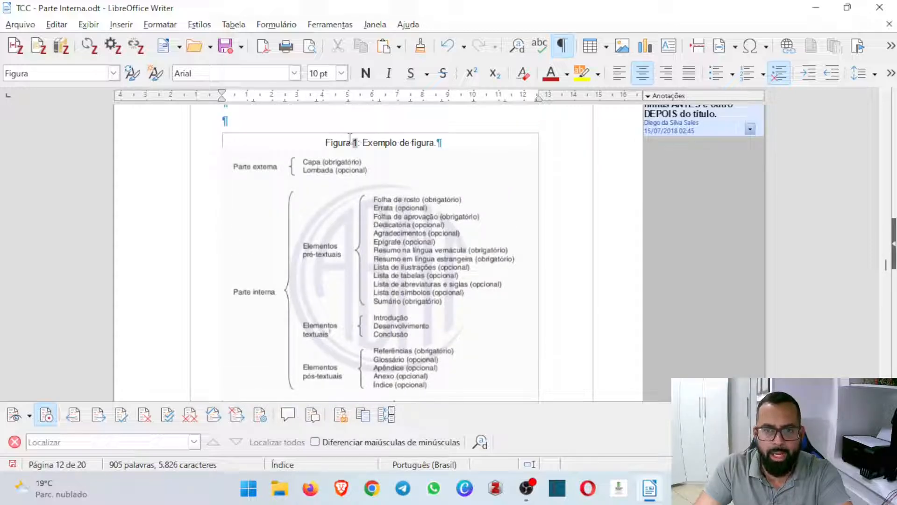
{"action": "scroll", "coordinate": [351, 140], "scroll_direction": "down", "scroll_amount": 4}
{"action": "triple_click", "coordinate": [350, 311]}
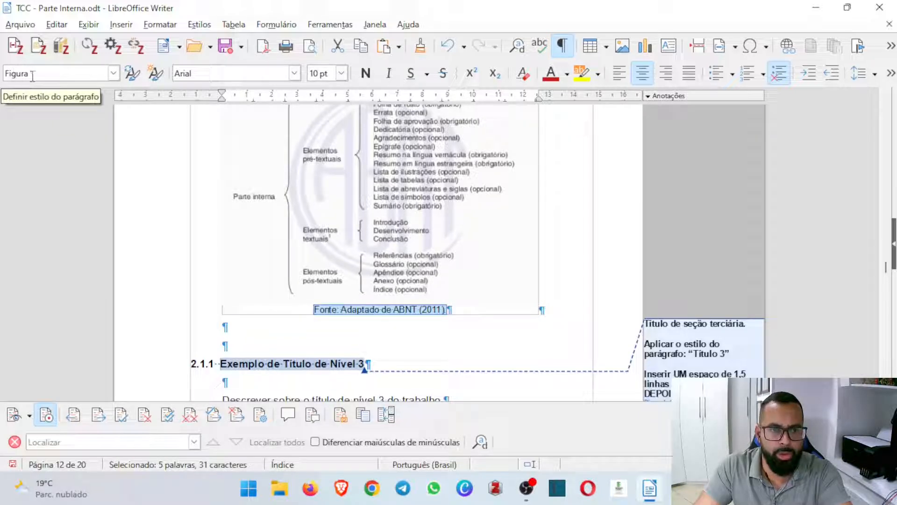
Step: Enter "texto" in the empty paragraph directly below the section 2.1 body sentence, before the figure
{"action": "scroll", "coordinate": [429, 217], "scroll_direction": "up", "scroll_amount": 6}
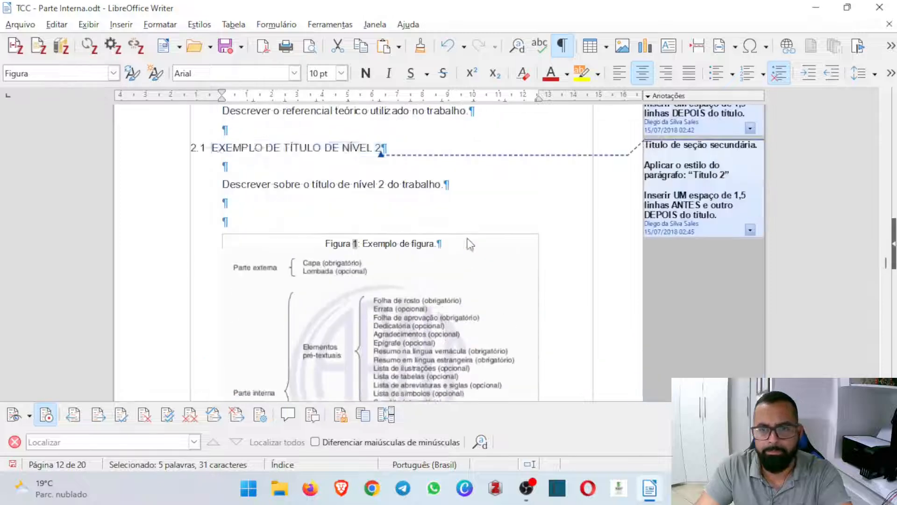
{"action": "left_click", "coordinate": [515, 232]}
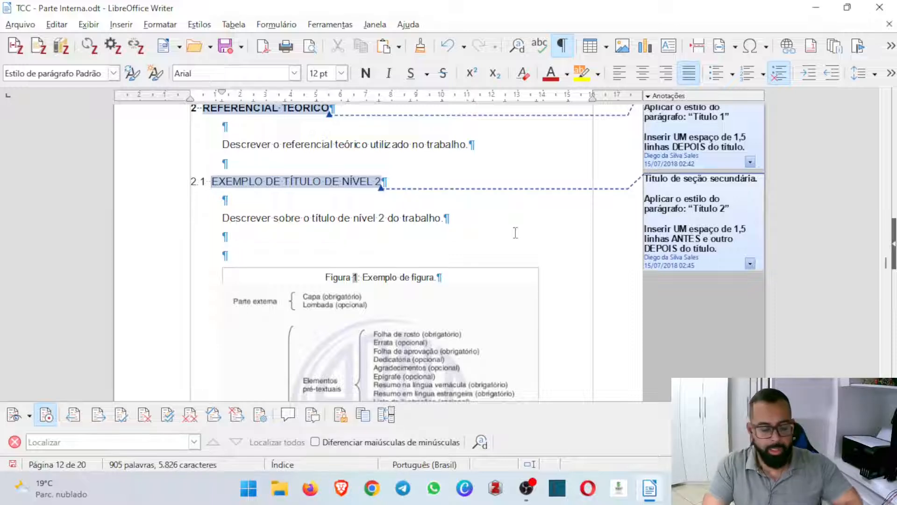
{"action": "type", "text": "Tes"}
{"action": "key", "text": "BackSpace"}
{"action": "key", "text": "BackSpace"}
{"action": "key", "text": "BackSpace"}
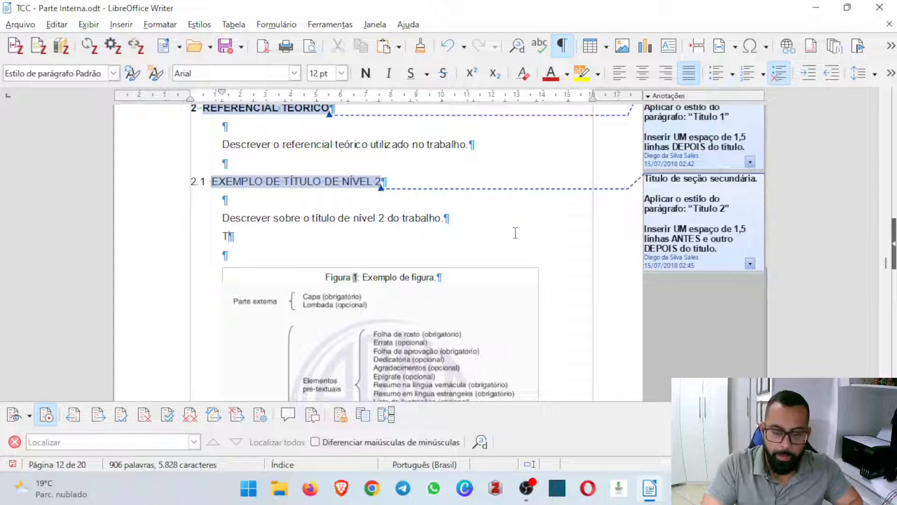
{"action": "type", "text": "texto"}
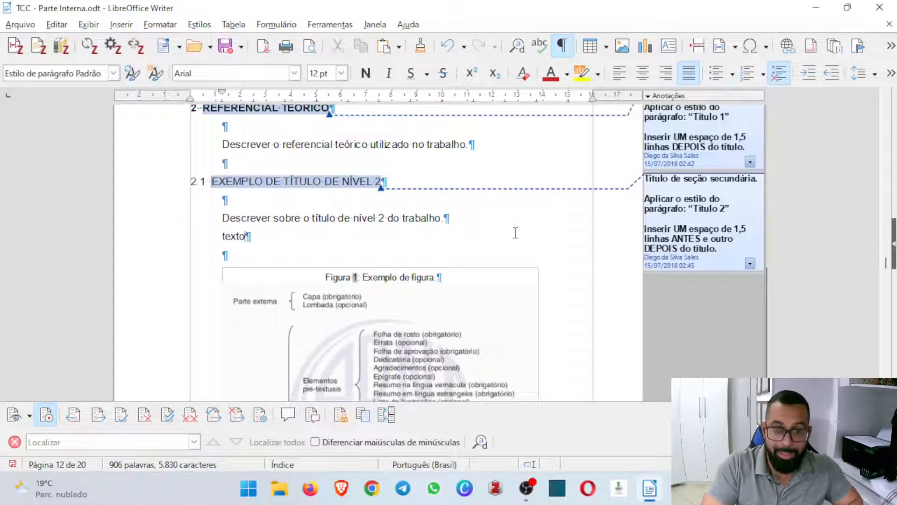
Step: Copy the placeholder word "Texto" before the figure and paste a second copy right after it
{"action": "key", "text": "shift+Left"}
{"action": "key", "text": "shift+Left"}
{"action": "key", "text": "shift+Left"}
{"action": "key", "text": "shift+Left"}
{"action": "key", "text": "shift+Left"}
{"action": "key", "text": "ctrl+c"}
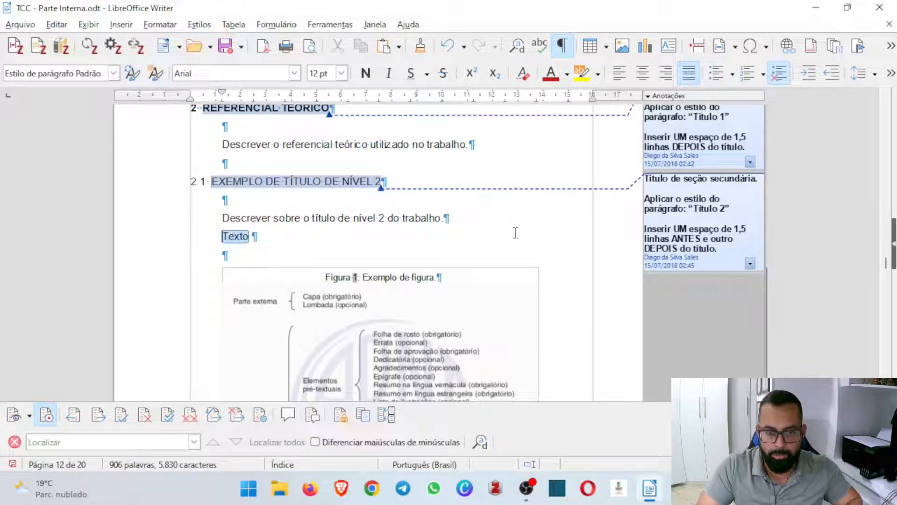
{"action": "key", "text": "Right"}
{"action": "key", "text": "Right"}
{"action": "key", "text": "End"}
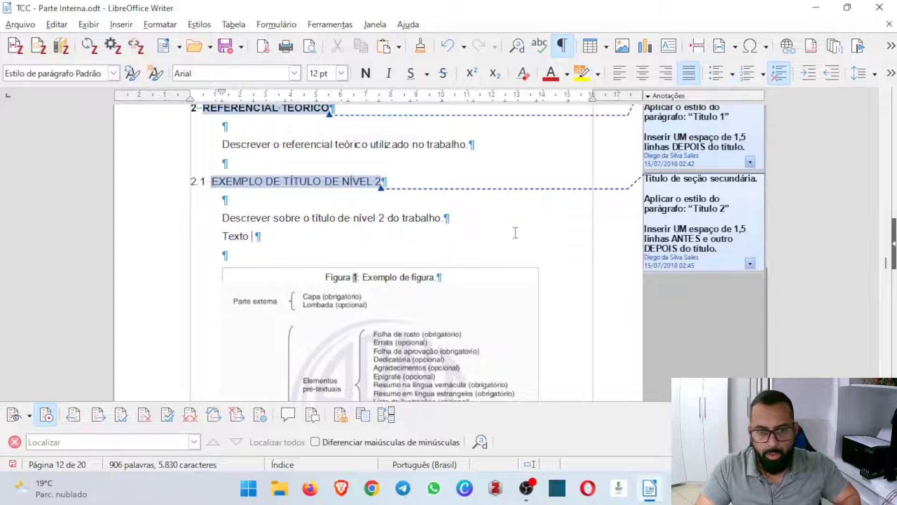
{"action": "key", "text": "ctrl+v"}
Step: Change the second placeholder word to lowercase and copy " texto" with its leading space
{"action": "key", "text": "shift+Left"}
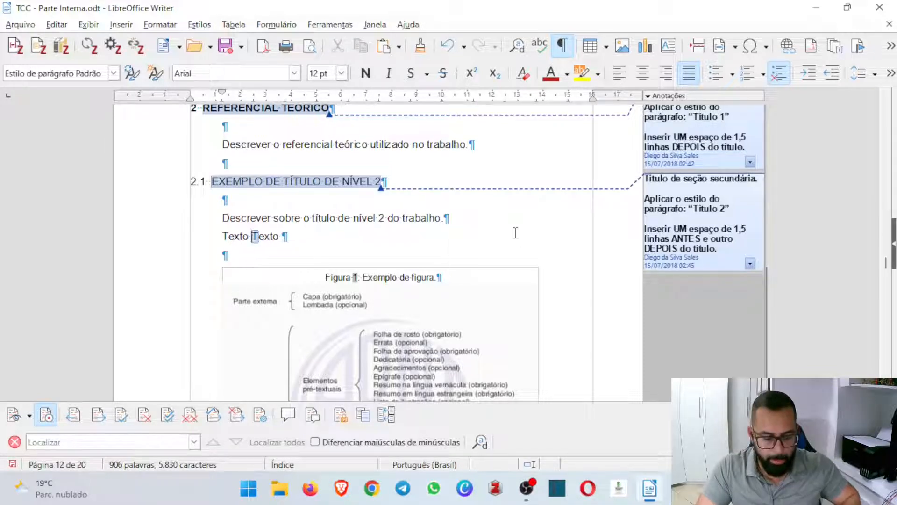
{"action": "key", "text": "shift+F3"}
{"action": "key", "text": "shift+End"}
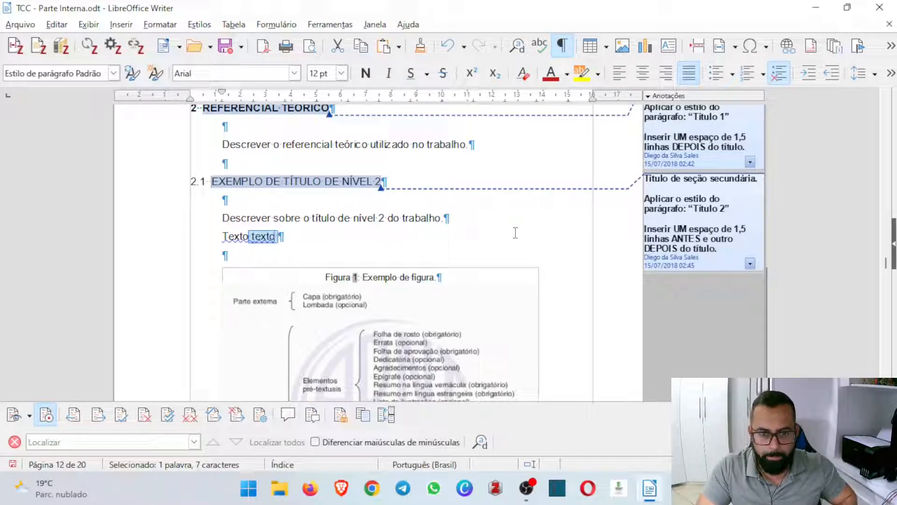
{"action": "key", "text": "Right"}
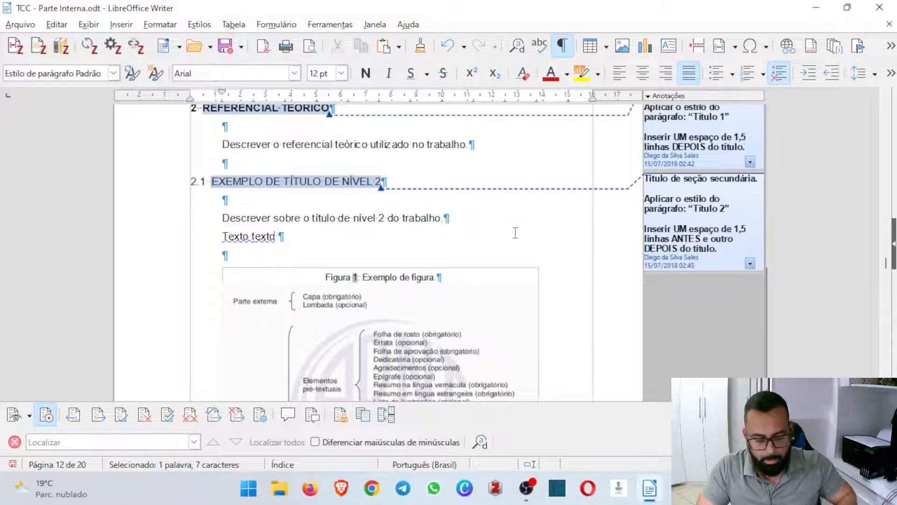
Step: Paste " texto" repeatedly until the placeholder paragraph before the figure runs into a fourth line
{"action": "key", "text": "ctrl+v"}
{"action": "key", "text": "ctrl+v"}
{"action": "key", "text": "ctrl+v"}
{"action": "key", "text": "ctrl+v"}
{"action": "key", "text": "ctrl+v"}
{"action": "key", "text": "ctrl+v"}
{"action": "key", "text": "ctrl+v"}
{"action": "key", "text": "ctrl+v"}
{"action": "key", "text": "ctrl+v"}
{"action": "key", "text": "ctrl+v"}
{"action": "key", "text": "ctrl+v"}
{"action": "key", "text": "ctrl+v"}
{"action": "key", "text": "ctrl+v"}
{"action": "key", "text": "ctrl+v"}
{"action": "key", "text": "ctrl+v"}
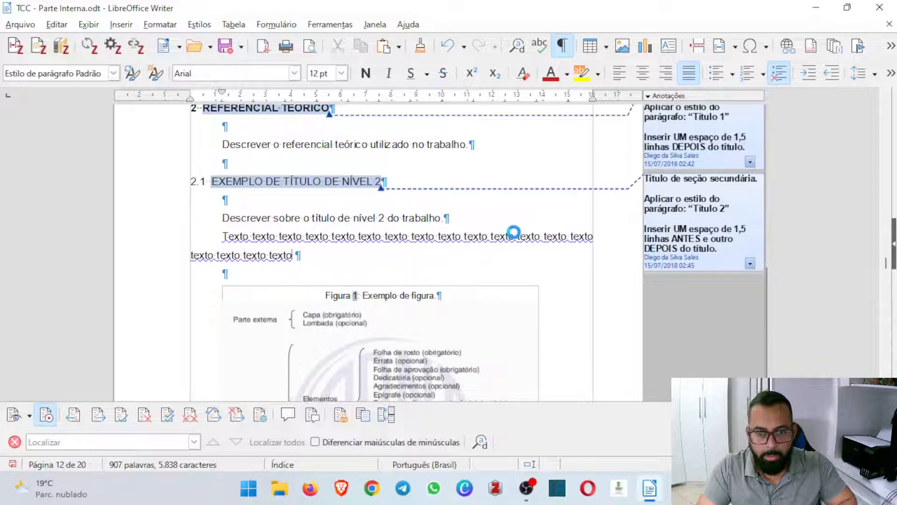
{"action": "key", "text": "ctrl+v"}
{"action": "key", "text": "ctrl+v"}
{"action": "key", "text": "ctrl+v"}
{"action": "key", "text": "ctrl+v"}
{"action": "key", "text": "ctrl+v"}
{"action": "key", "text": "ctrl+v"}
{"action": "key", "text": "ctrl+v"}
{"action": "key", "text": "ctrl+v"}
{"action": "key", "text": "ctrl+v"}
{"action": "key", "text": "ctrl+v"}
{"action": "key", "text": "ctrl+v"}
{"action": "key", "text": "ctrl+v"}
{"action": "key", "text": "ctrl+v"}
{"action": "key", "text": "ctrl+v"}
{"action": "key", "text": "ctrl+v"}
{"action": "key", "text": "ctrl+v"}
{"action": "key", "text": "ctrl+v"}
{"action": "key", "text": "ctrl+v"}
{"action": "key", "text": "ctrl+v"}
{"action": "key", "text": "ctrl+v"}
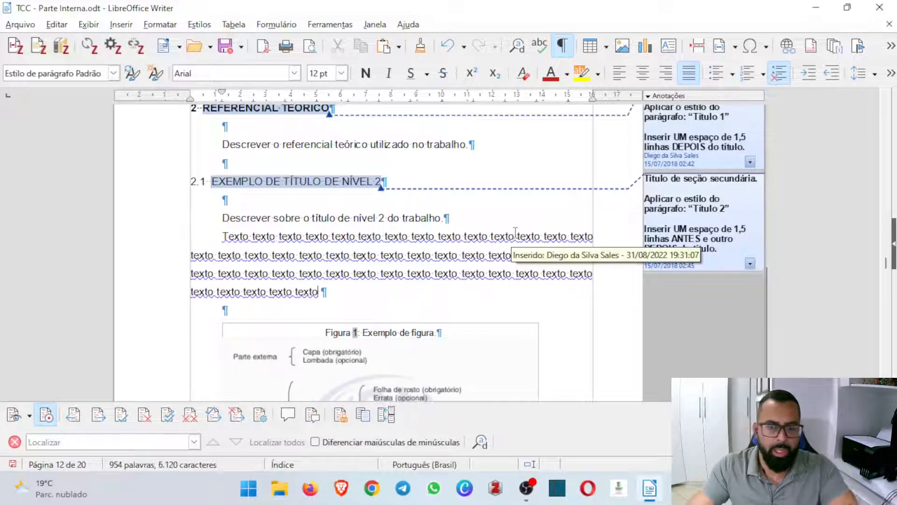
Step: End the placeholder paragraph above the figure with ", conforme figura 1." and remove the surplus characters around it
{"action": "scroll", "coordinate": [467, 255], "scroll_direction": "down", "scroll_amount": 1}
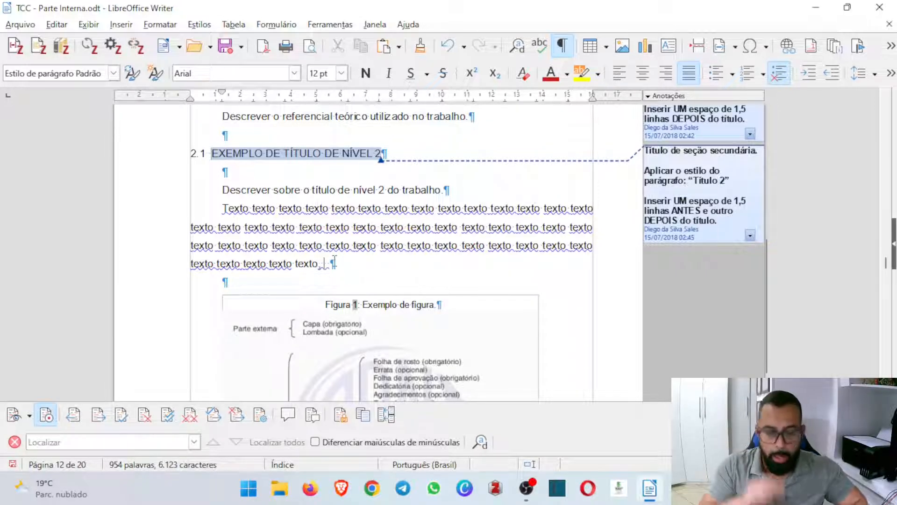
{"action": "key", "text": "BackSpace"}
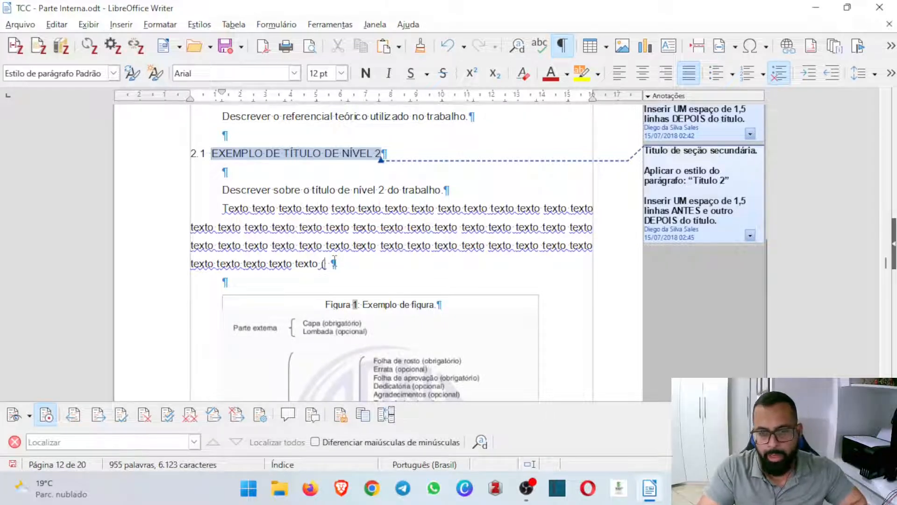
{"action": "key", "text": "BackSpace"}
{"action": "key", "text": "BackSpace"}
{"action": "key", "text": "BackSpace"}
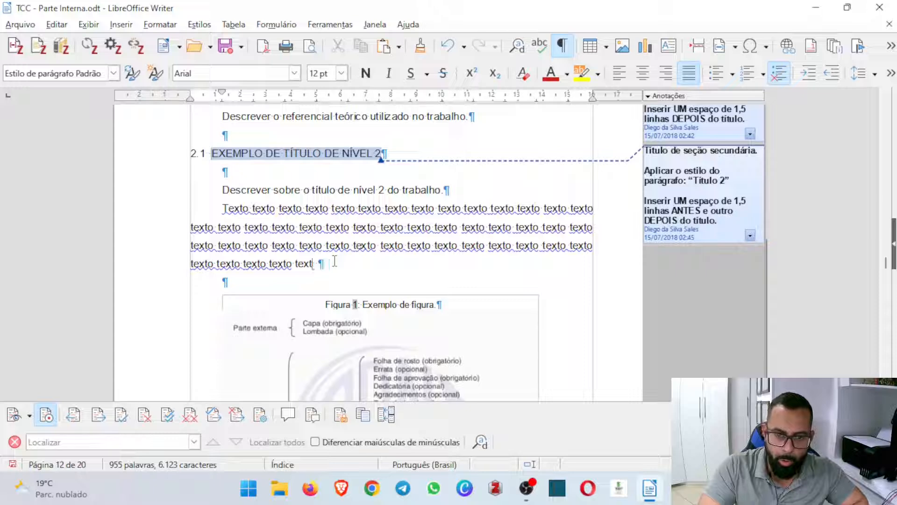
{"action": "type", "text": "o, conforme"}
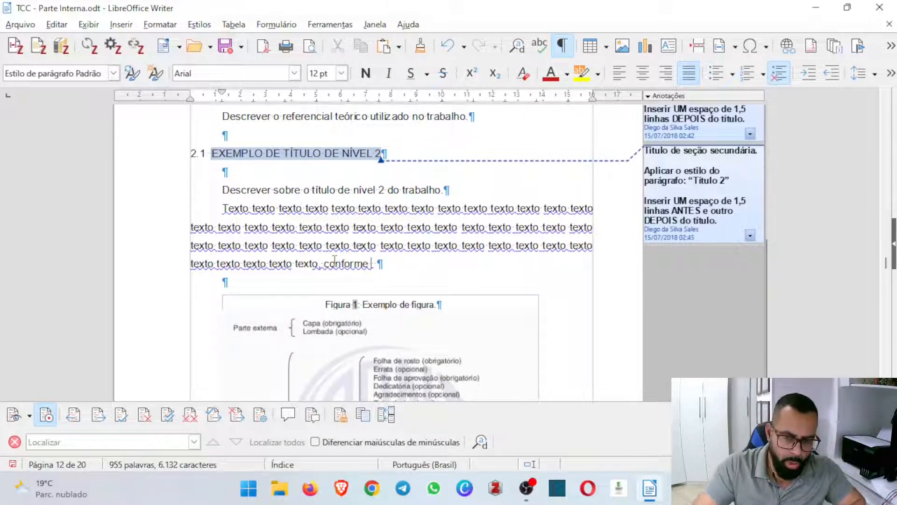
{"action": "type", "text": " figura"}
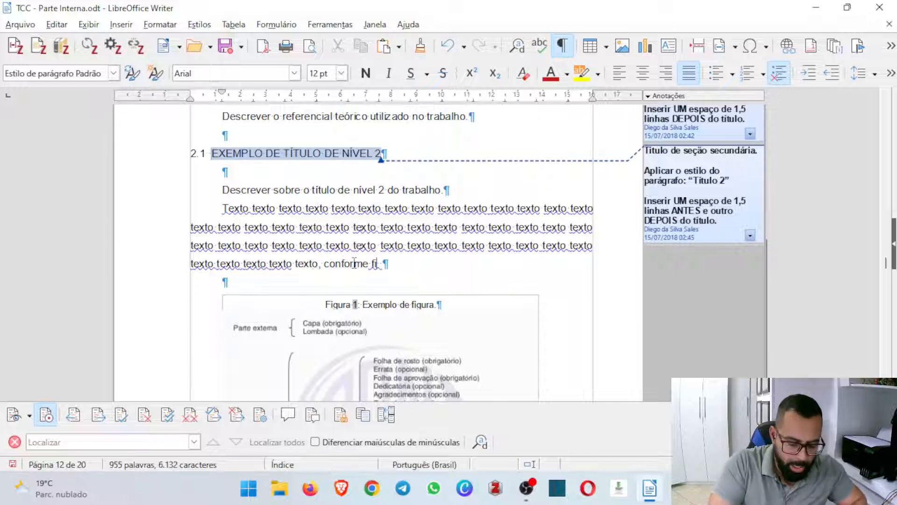
{"action": "type", "text": " 1"}
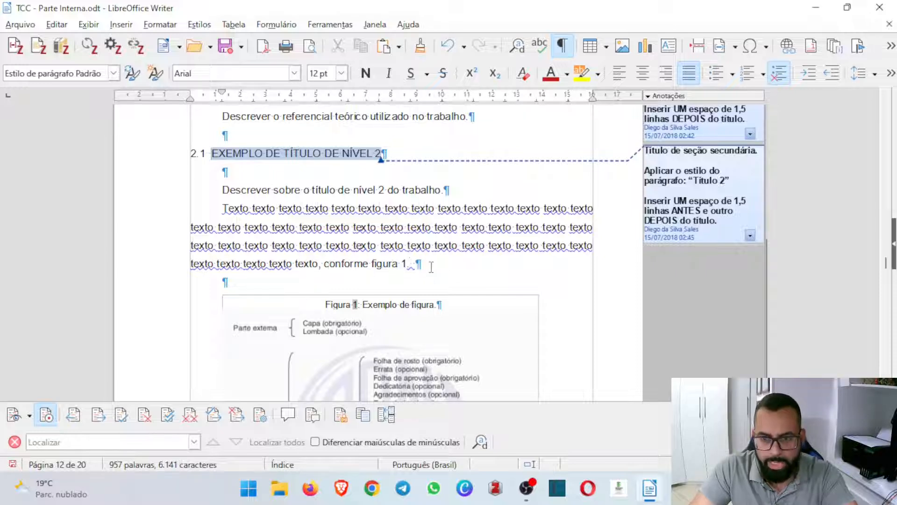
{"action": "key", "text": "BackSpace"}
{"action": "key", "text": "BackSpace"}
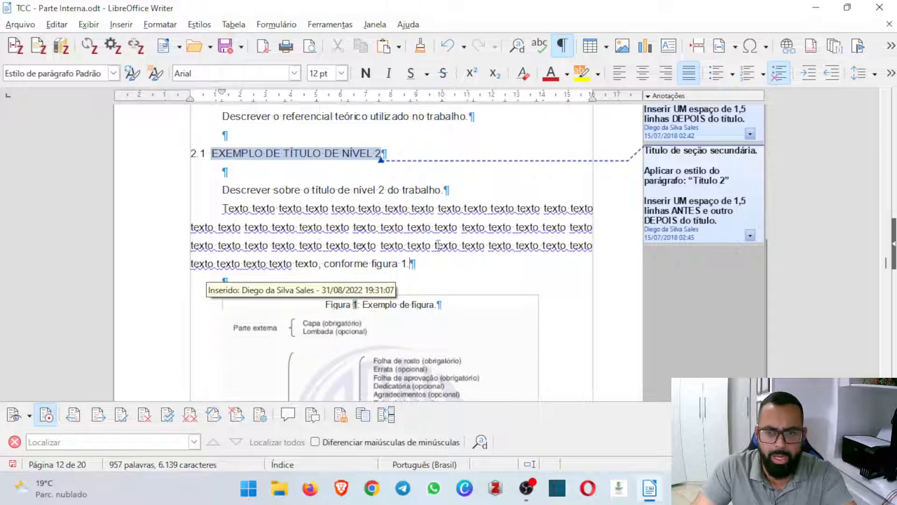
{"action": "left_click", "coordinate": [320, 270]}
{"action": "type", "text": ","}
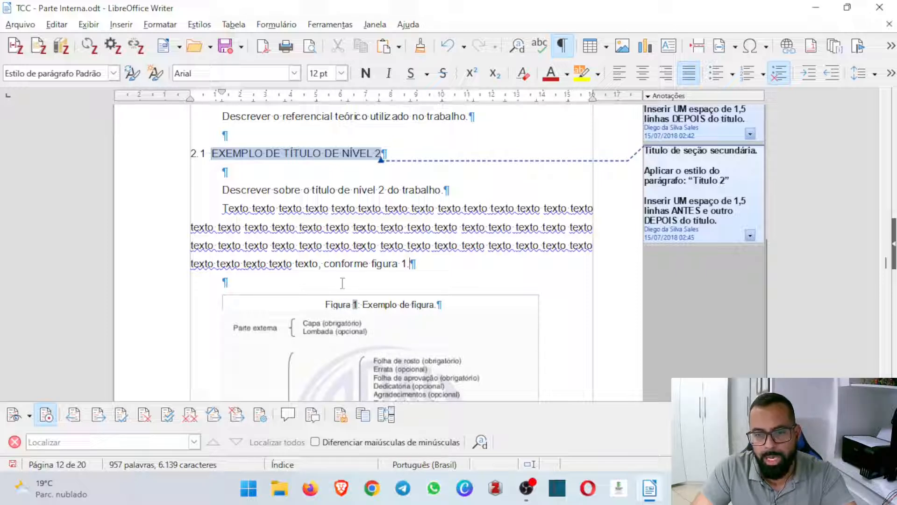
Step: Replace the typed "figura 1" with a cross-reference to the caption "Figura 1: Exemplo de figura.", using the "Categoria e número" format
{"action": "left_click_drag", "start_coordinate": [324, 263], "coordinate": [427, 267]}
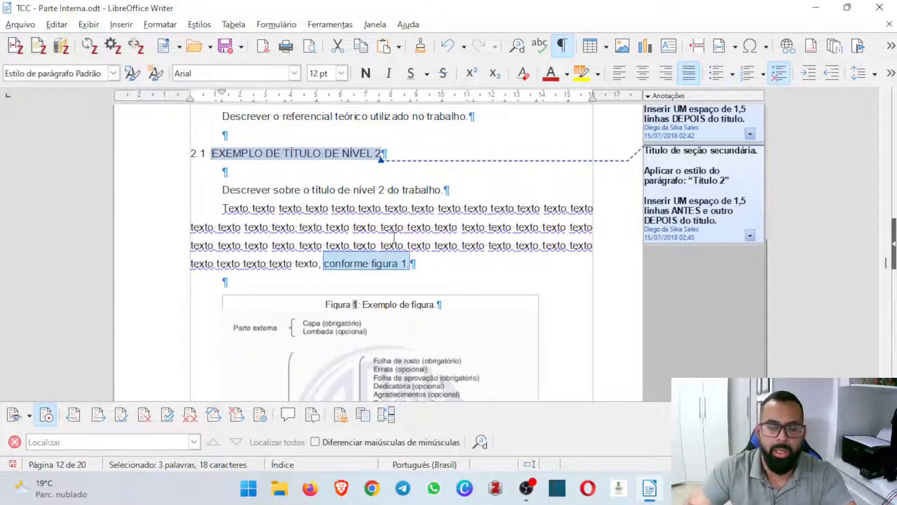
{"action": "left_click", "coordinate": [377, 246]}
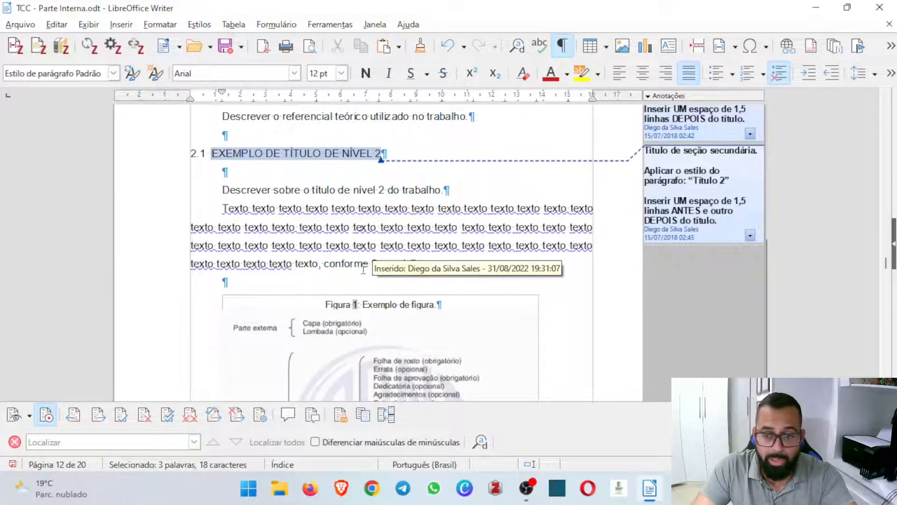
{"action": "left_click_drag", "start_coordinate": [371, 264], "coordinate": [407, 262]}
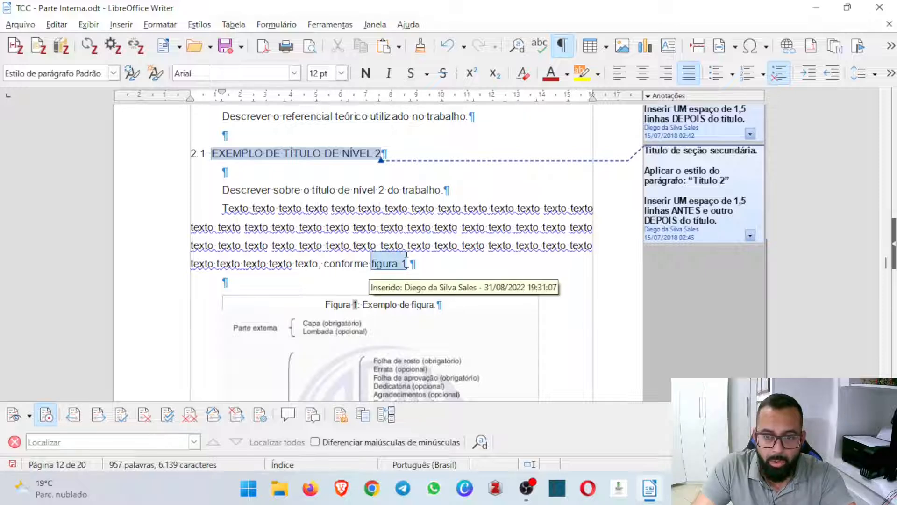
{"action": "key", "text": "Delete"}
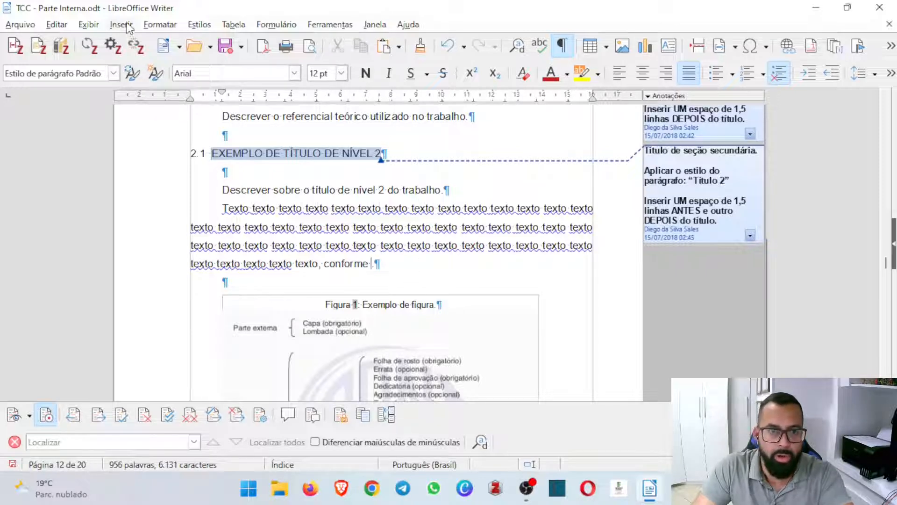
{"action": "left_click", "coordinate": [125, 26]}
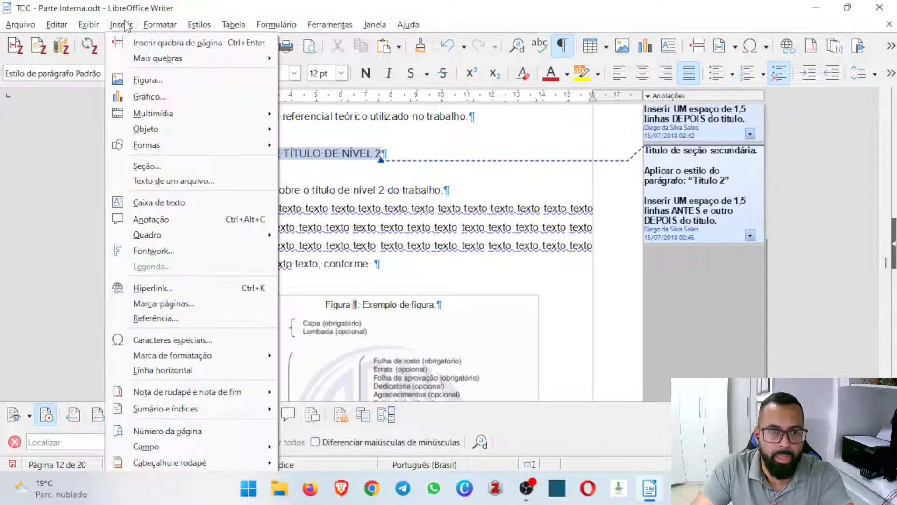
{"action": "left_click", "coordinate": [168, 318]}
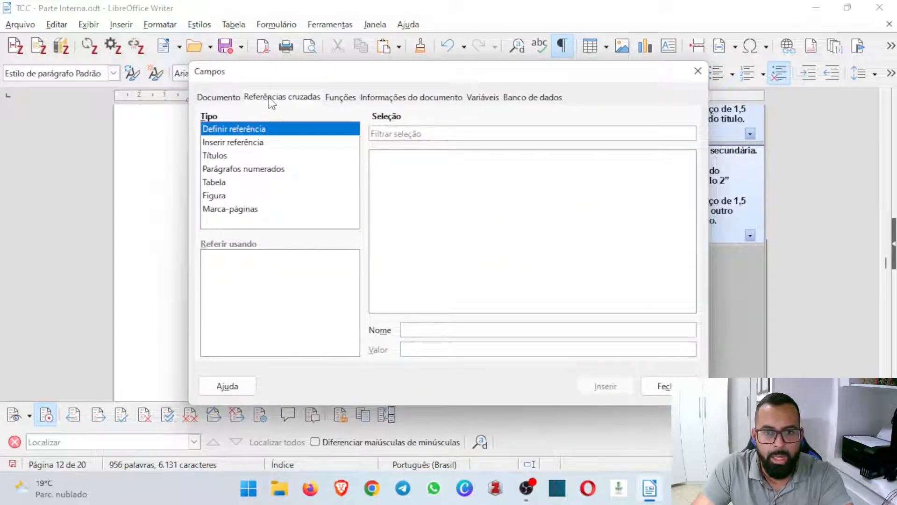
{"action": "left_click", "coordinate": [222, 197]}
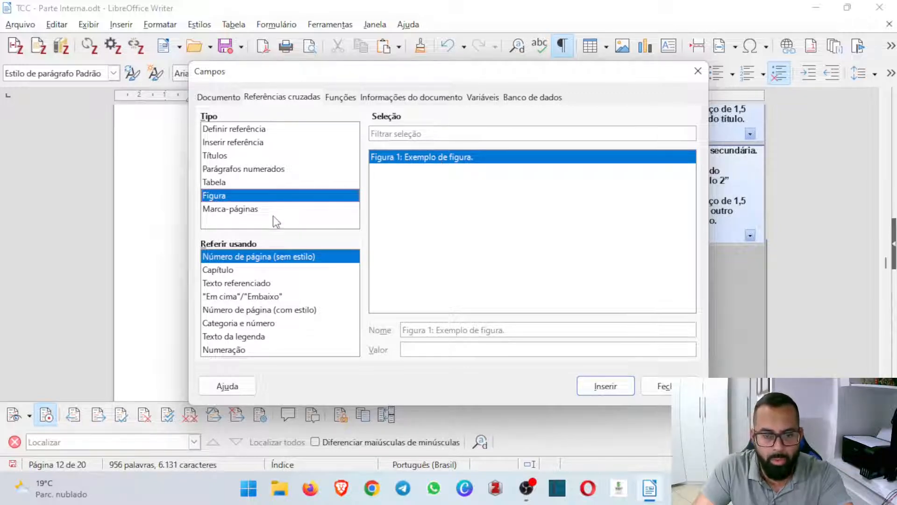
{"action": "left_click", "coordinate": [233, 323]}
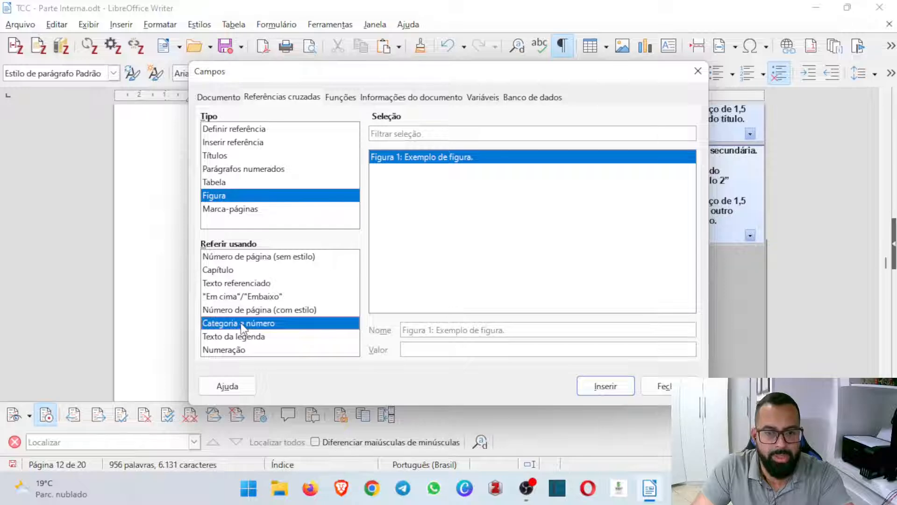
{"action": "left_click", "coordinate": [592, 381]}
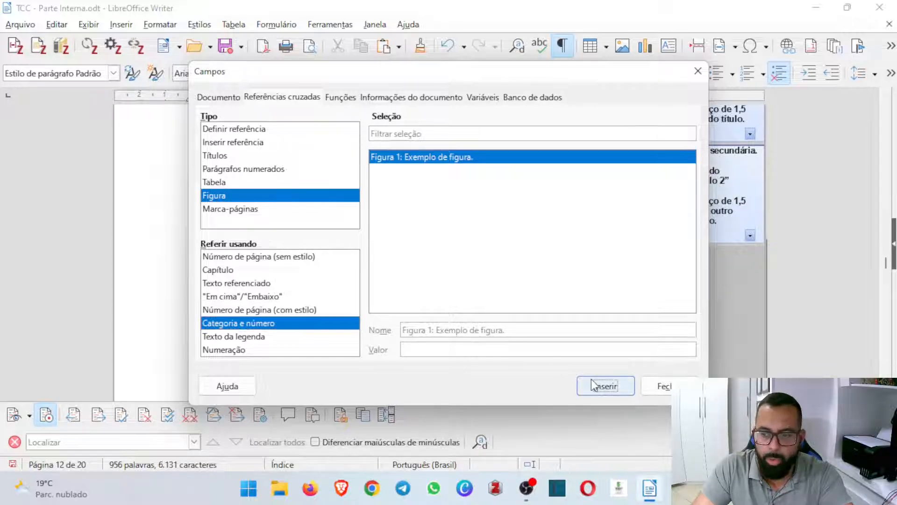
{"action": "left_click", "coordinate": [663, 388]}
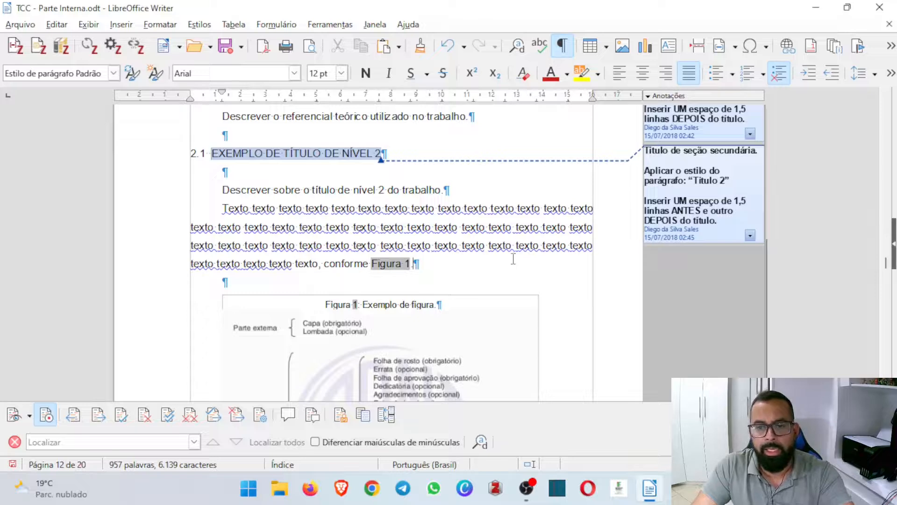
Step: Add four empty paragraphs directly below the body sentence of section 2.1.1.1
{"action": "scroll", "coordinate": [513, 258], "scroll_direction": "down", "scroll_amount": 10}
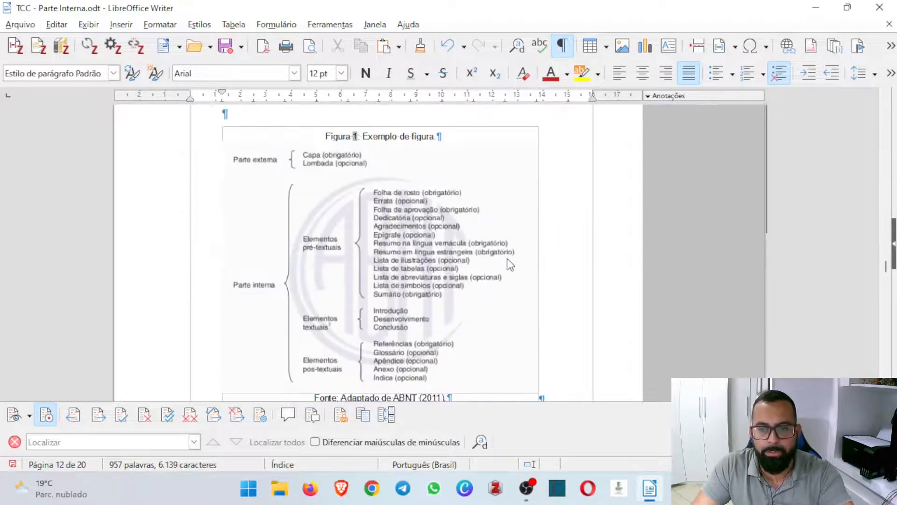
{"action": "scroll", "coordinate": [381, 221], "scroll_direction": "up", "scroll_amount": 2}
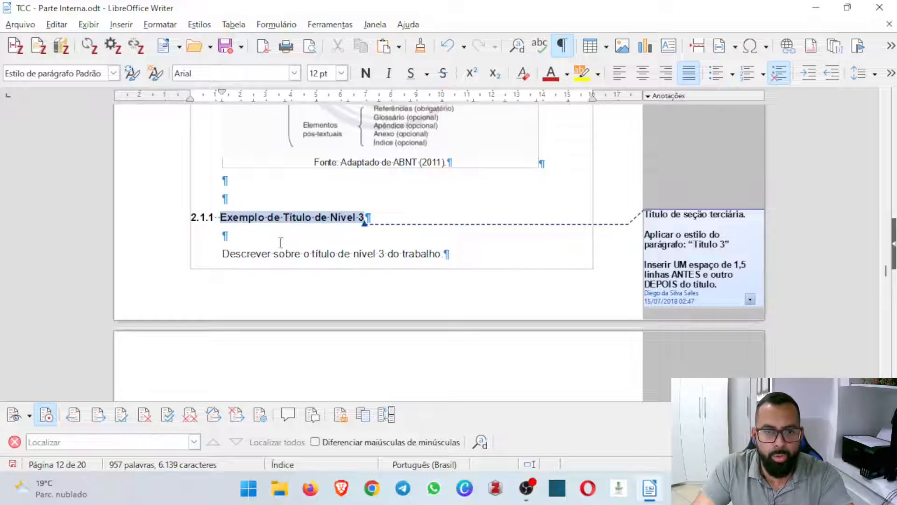
{"action": "scroll", "coordinate": [260, 230], "scroll_direction": "down", "scroll_amount": 5}
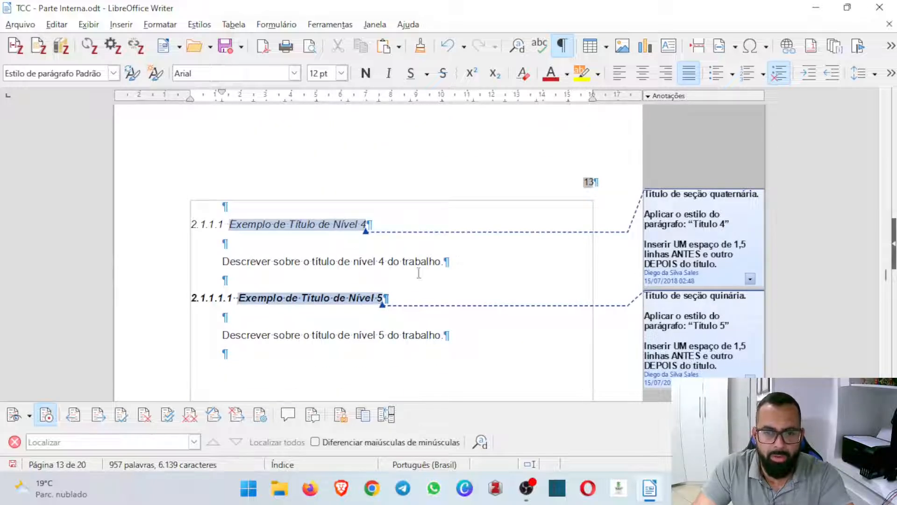
{"action": "left_click", "coordinate": [503, 258]}
{"action": "key", "text": "Return"}
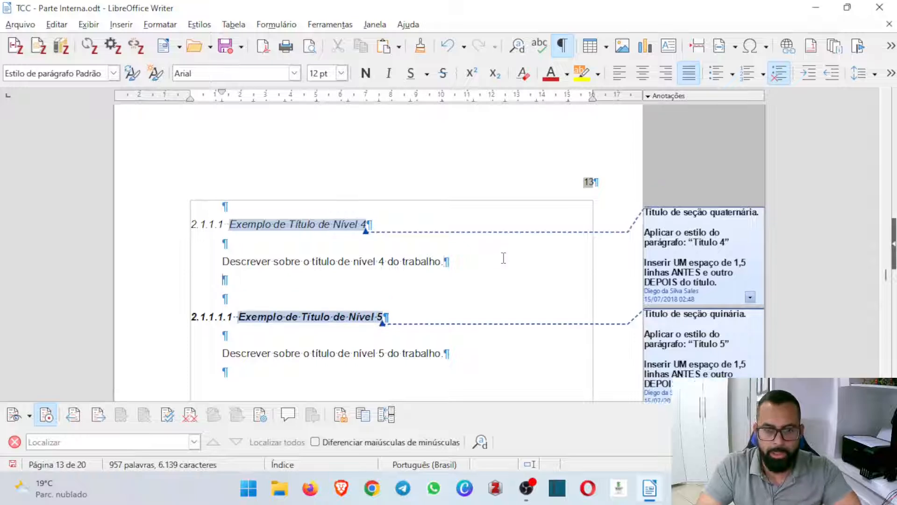
{"action": "key", "text": "Return"}
{"action": "key", "text": "Return"}
{"action": "key", "text": "Return"}
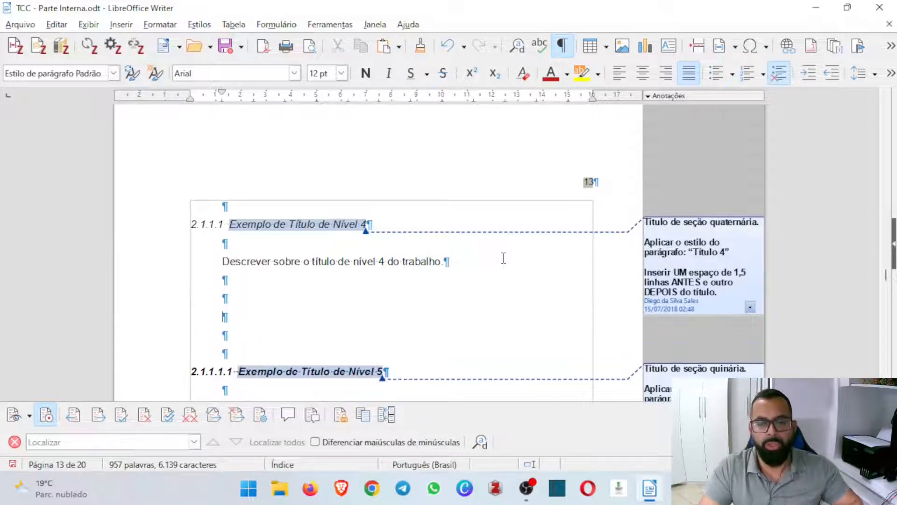
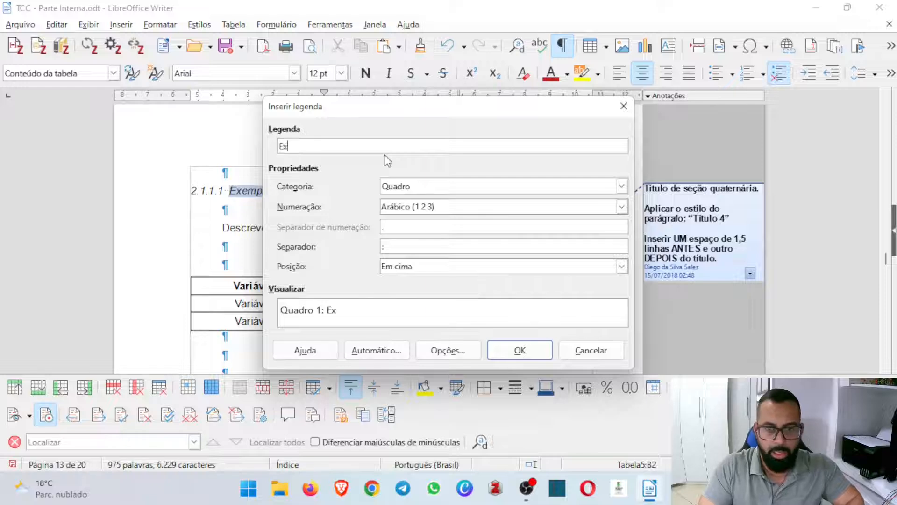
Step: Complete the caption text as "Exemplo de quadro." and insert the caption for the table in section 2.1.1.1
{"action": "type", "text": "mplo de "}
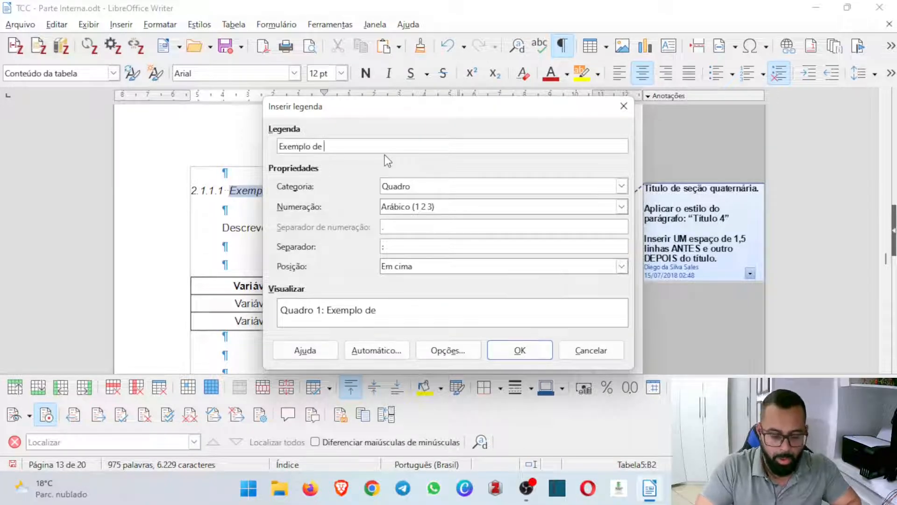
{"action": "type", "text": "quadr"}
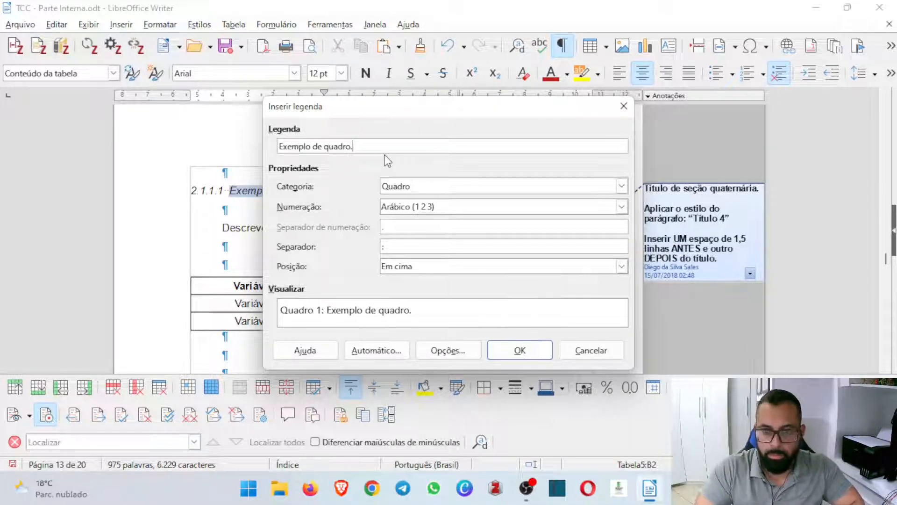
{"action": "type", "text": "o."}
{"action": "left_click", "coordinate": [519, 350]}
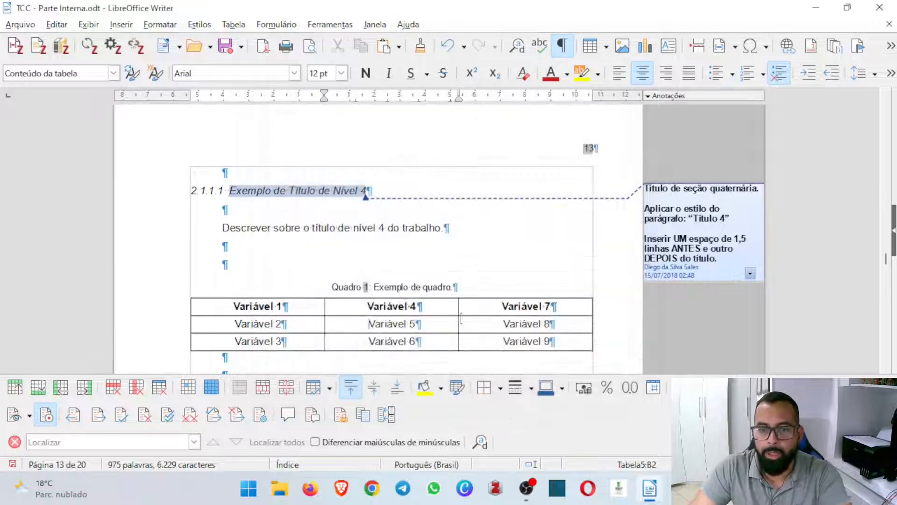
{"action": "scroll", "coordinate": [416, 271], "scroll_direction": "down", "scroll_amount": 3}
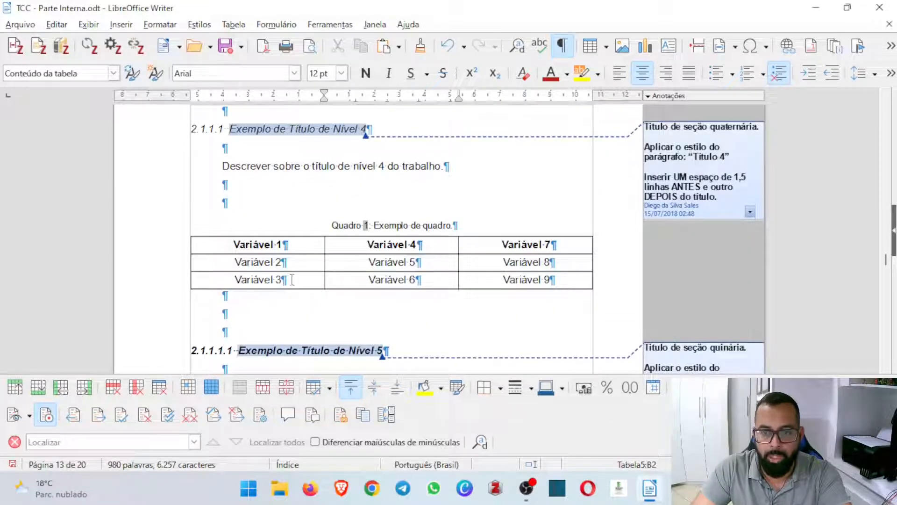
Step: Add the source line "Fonte: Autoria própria." directly below the table in section 2.1.1.1
{"action": "left_click", "coordinate": [353, 296]}
{"action": "type", "text": "Fon"}
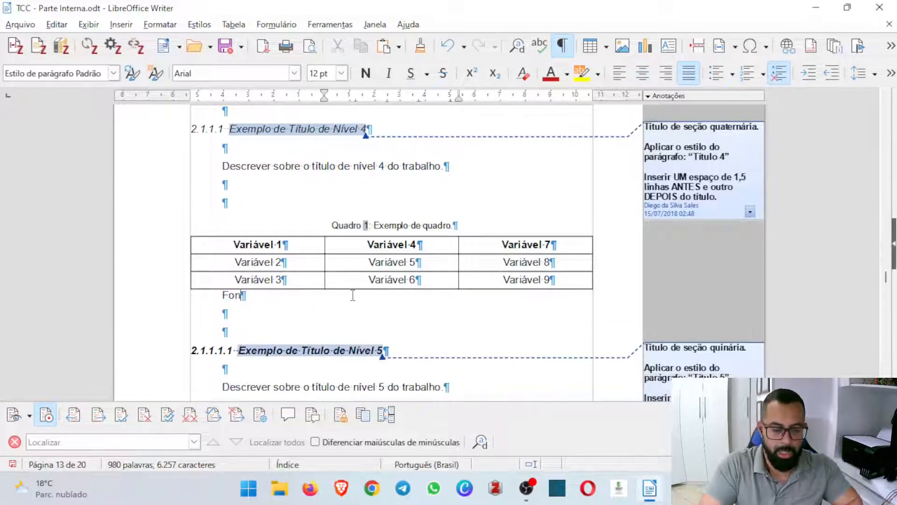
{"action": "type", "text": "te: Autoria"}
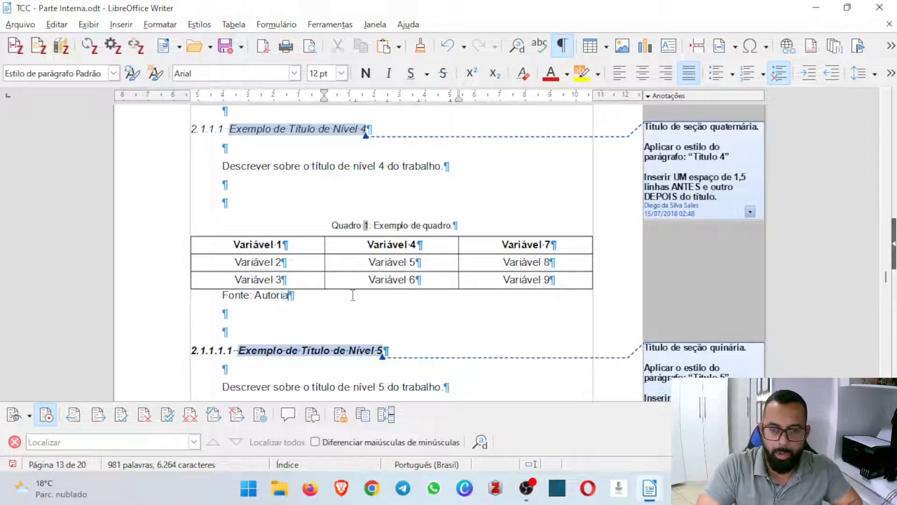
{"action": "type", "text": " pr"}
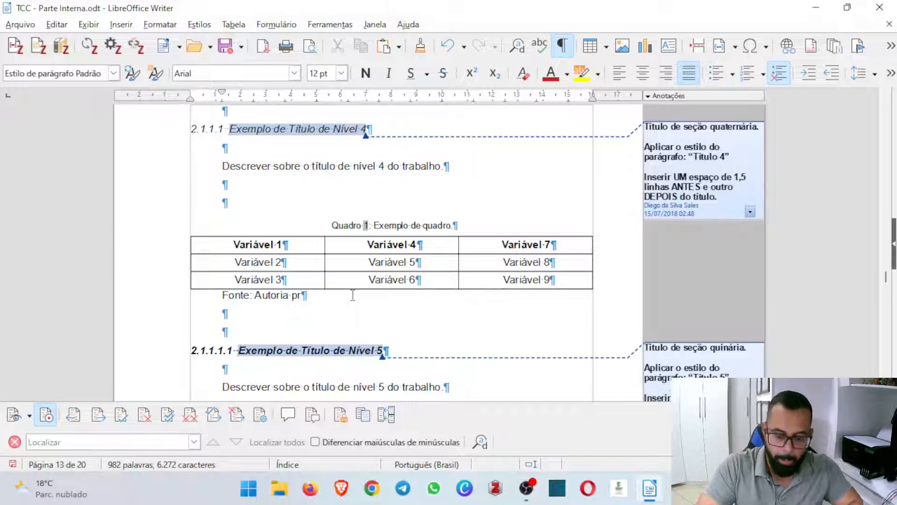
{"action": "type", "text": "ópria."}
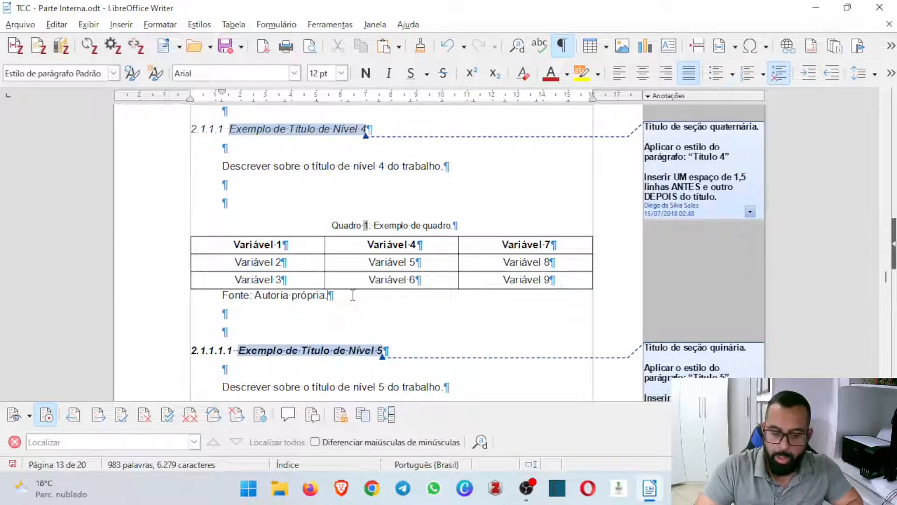
Step: Apply the "Quadro" paragraph style to the source line below the table, matching the caption above it
{"action": "key", "text": "shift+Home"}
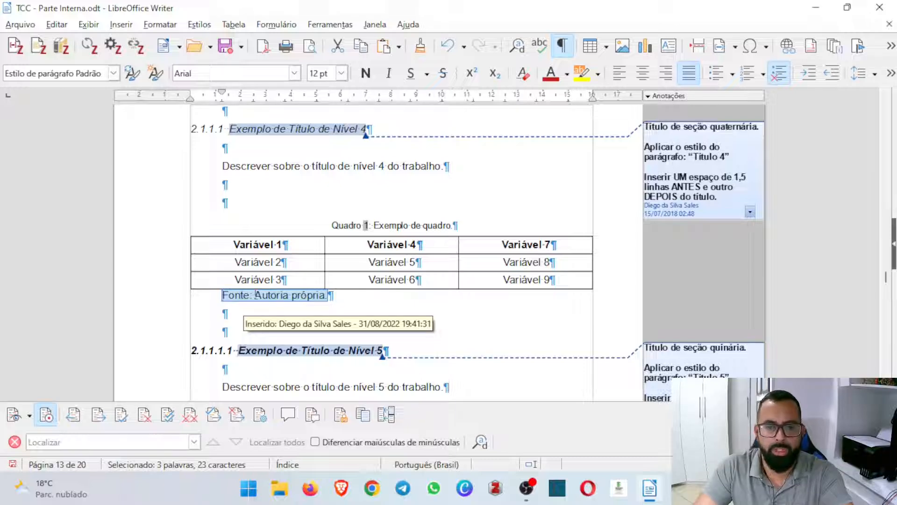
{"action": "triple_click", "coordinate": [388, 226]}
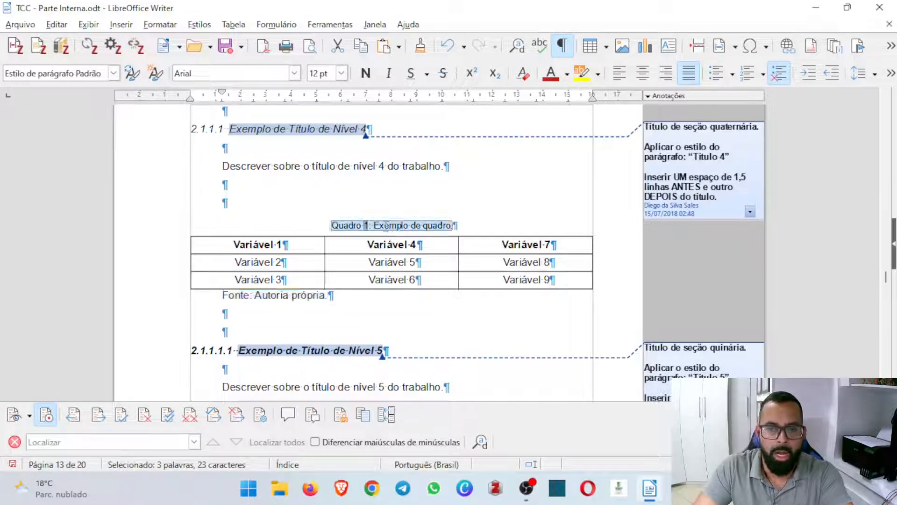
{"action": "triple_click", "coordinate": [290, 298]}
{"action": "triple_click", "coordinate": [99, 74]}
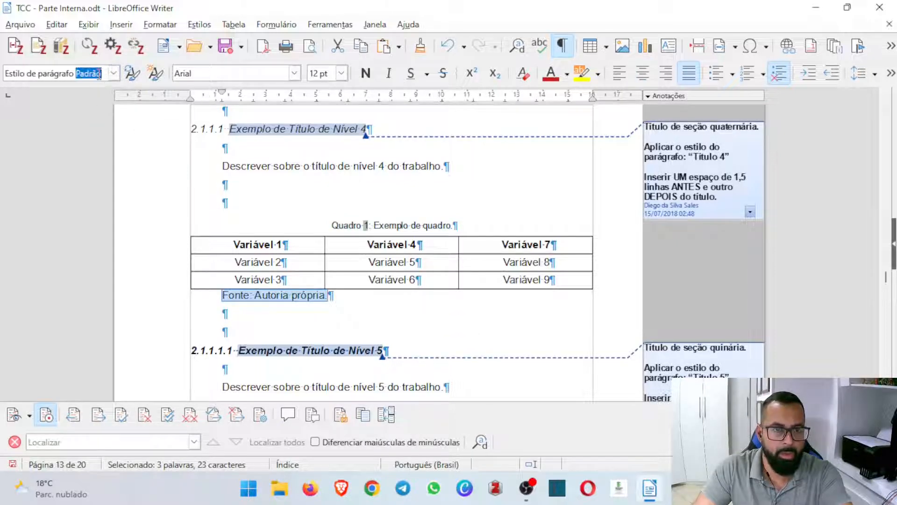
{"action": "type", "text": "Quadro"}
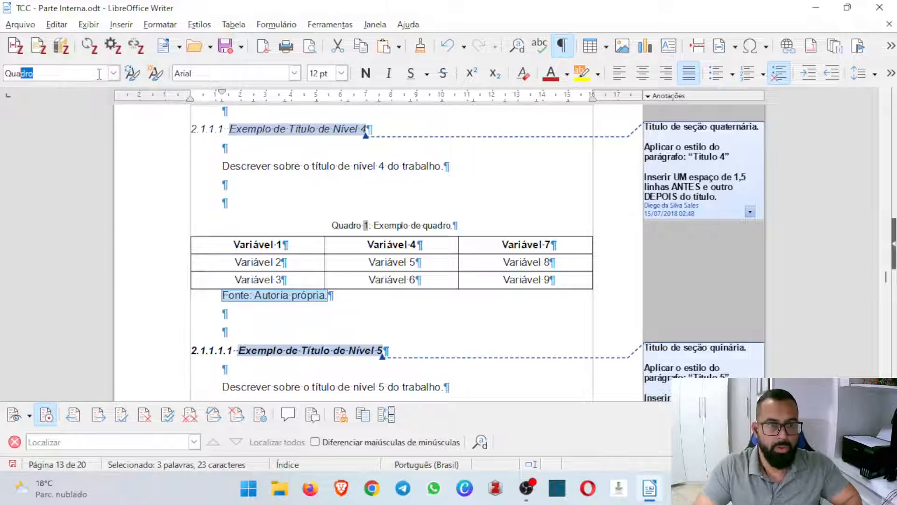
{"action": "key", "text": "Return"}
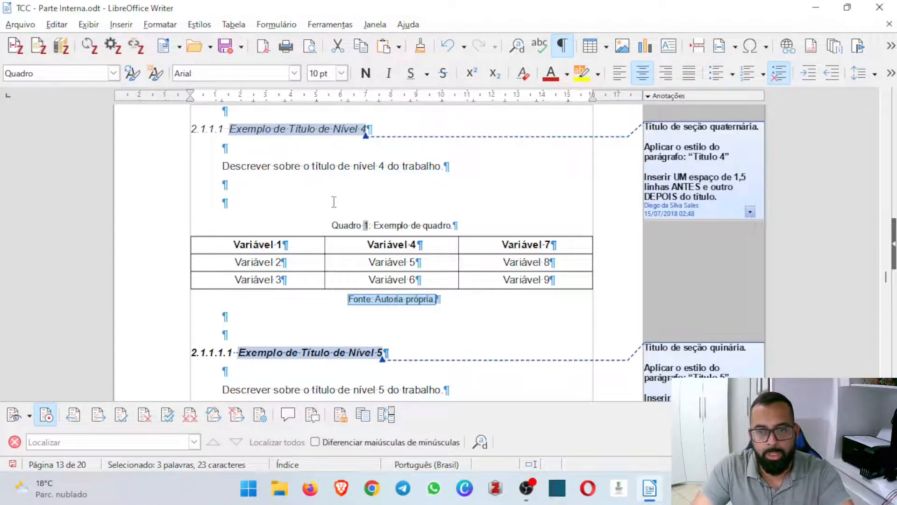
{"action": "triple_click", "coordinate": [397, 219]}
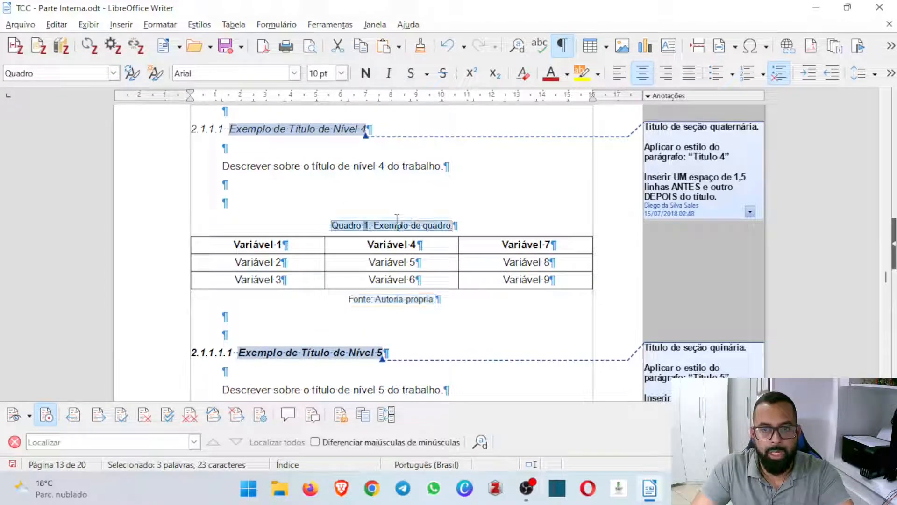
{"action": "triple_click", "coordinate": [395, 298]}
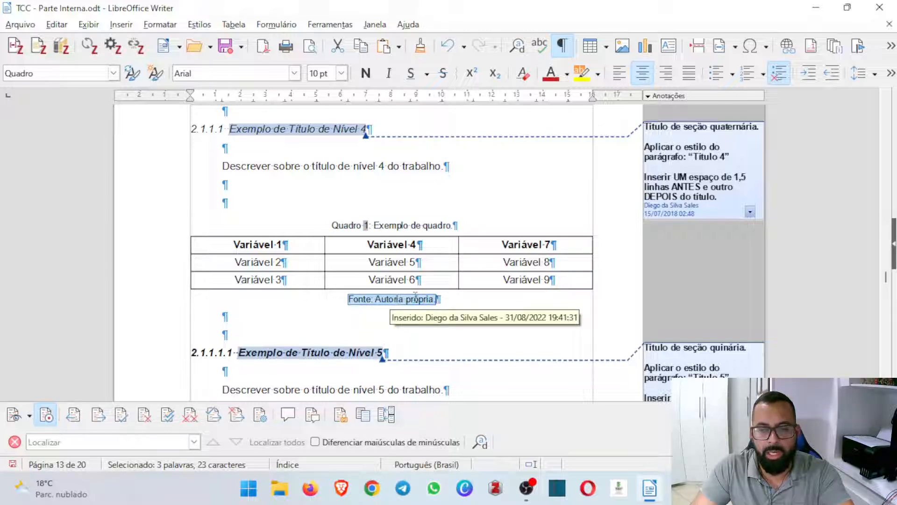
Step: Copy the "Texto texto" placeholder text from section 2.1, without its figure reference, into a new paragraph above the Quadro 1 caption
{"action": "left_click", "coordinate": [239, 185]}
{"action": "scroll", "coordinate": [332, 213], "scroll_direction": "up", "scroll_amount": 15}
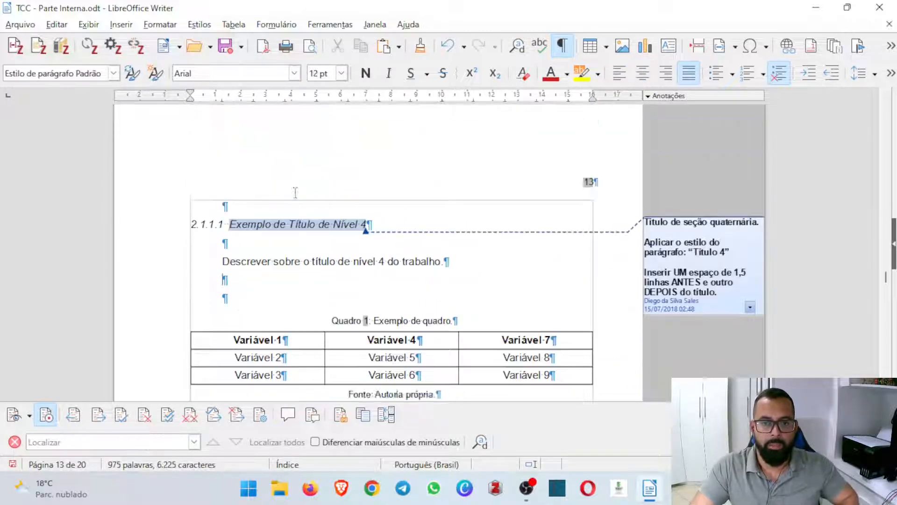
{"action": "scroll", "coordinate": [333, 217], "scroll_direction": "up", "scroll_amount": 6}
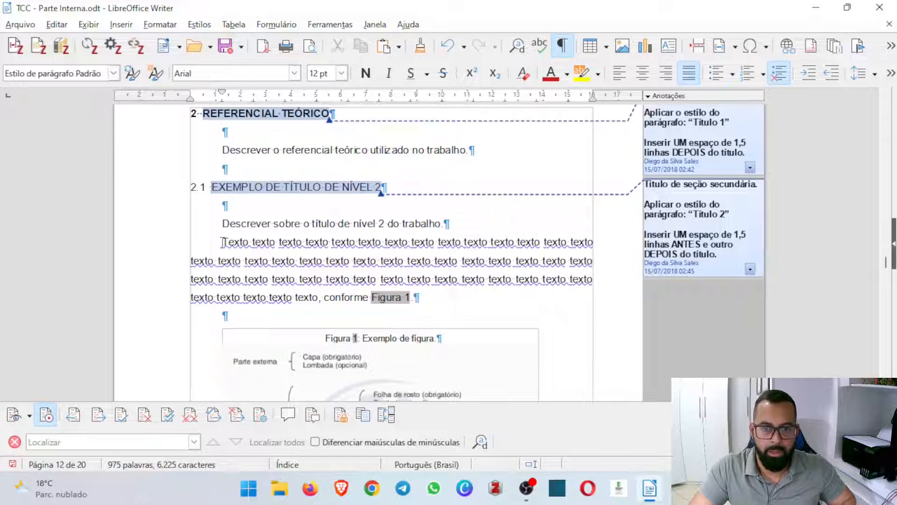
{"action": "left_click_drag", "start_coordinate": [222, 242], "coordinate": [317, 297]}
{"action": "key", "text": "ctrl+c"}
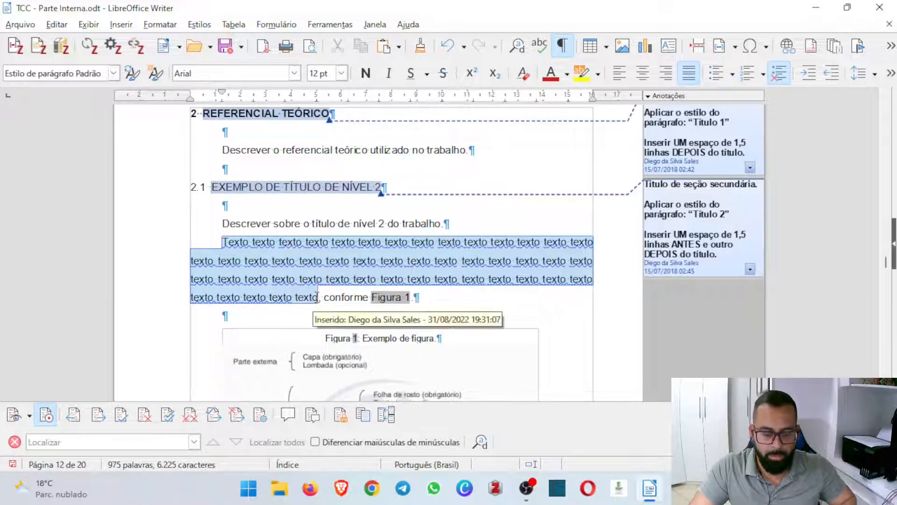
{"action": "scroll", "coordinate": [298, 254], "scroll_direction": "down", "scroll_amount": 20}
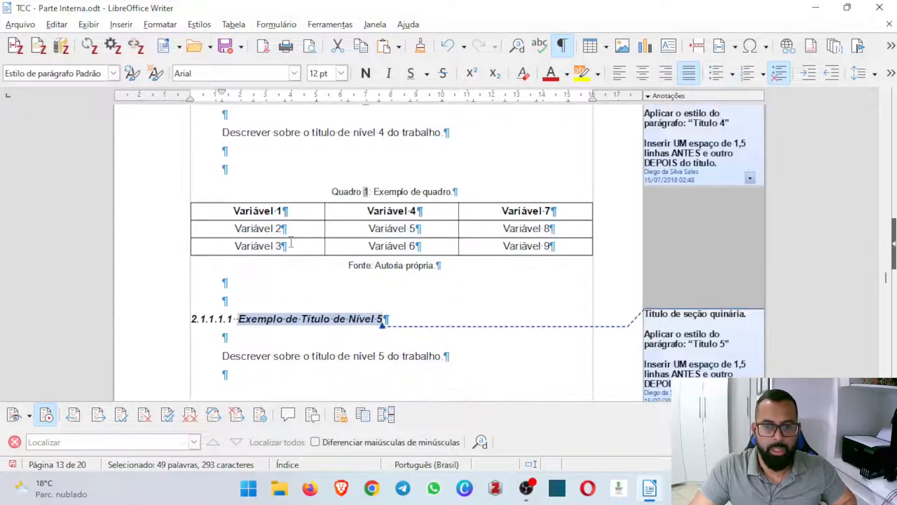
{"action": "left_click", "coordinate": [240, 157]}
{"action": "key", "text": "Return"}
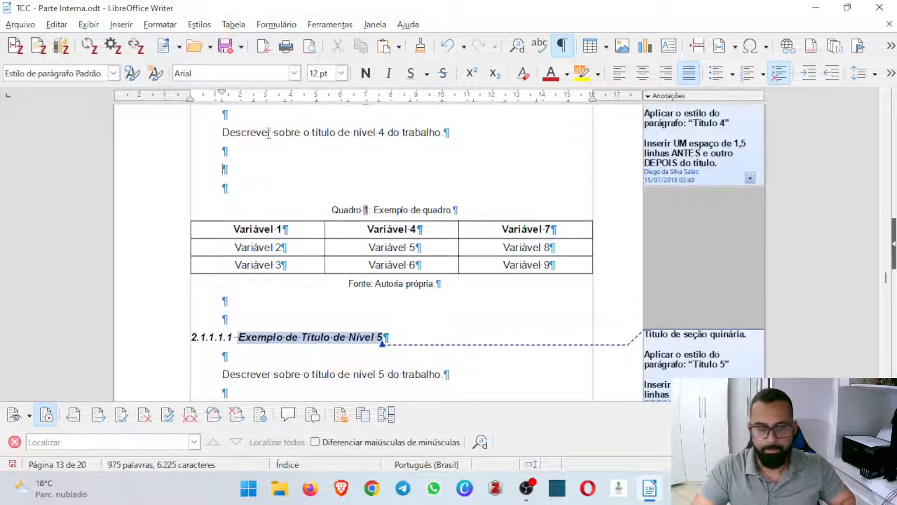
{"action": "key", "text": "ctrl+v"}
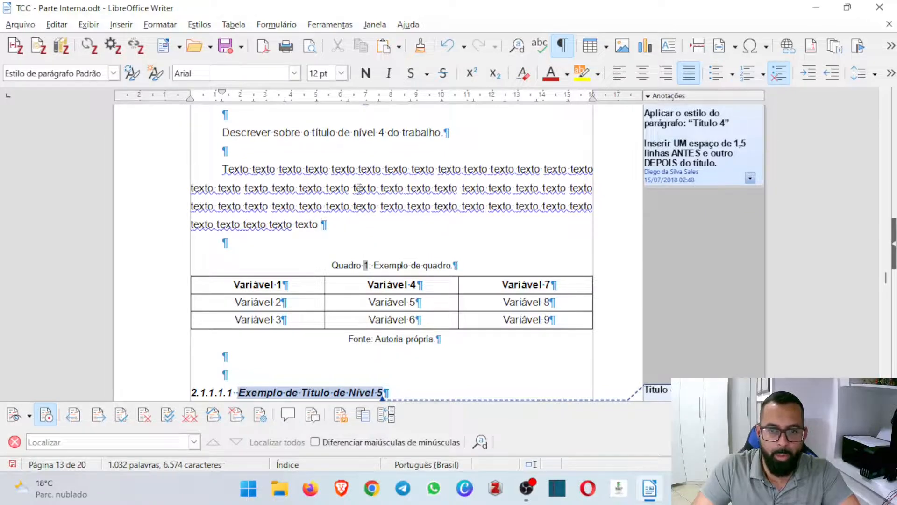
Step: Insert a cross-reference to the caption "Quadro 1: Exemplo de quadro." at the paragraph's end, using the "Categoria e número" format
{"action": "left_click", "coordinate": [121, 24]}
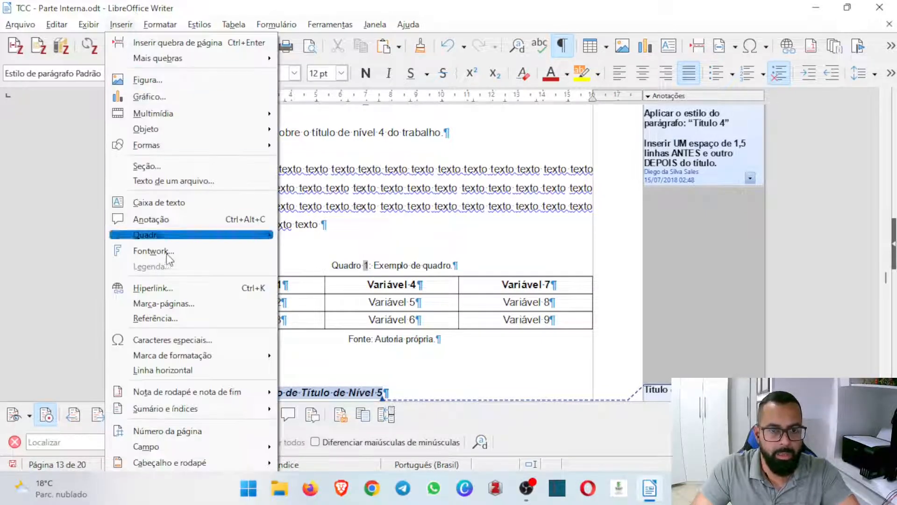
{"action": "left_click", "coordinate": [161, 319]}
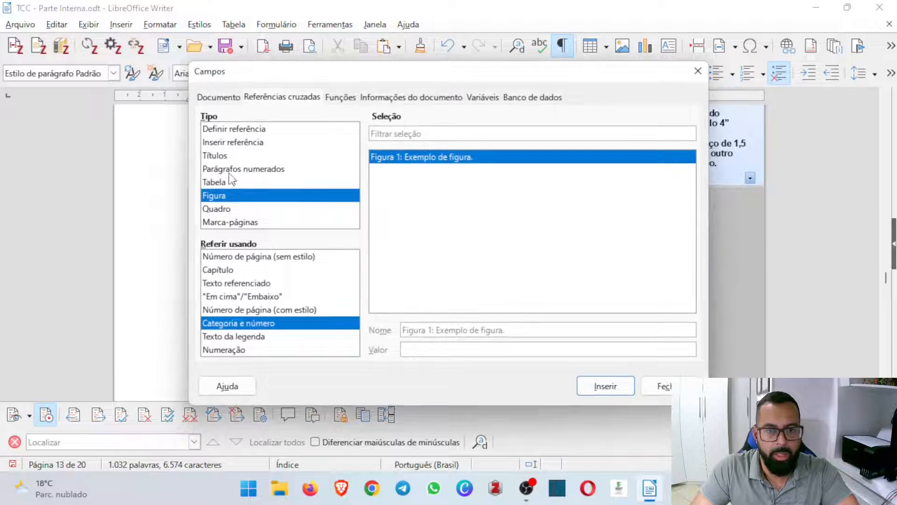
{"action": "left_click", "coordinate": [223, 208]}
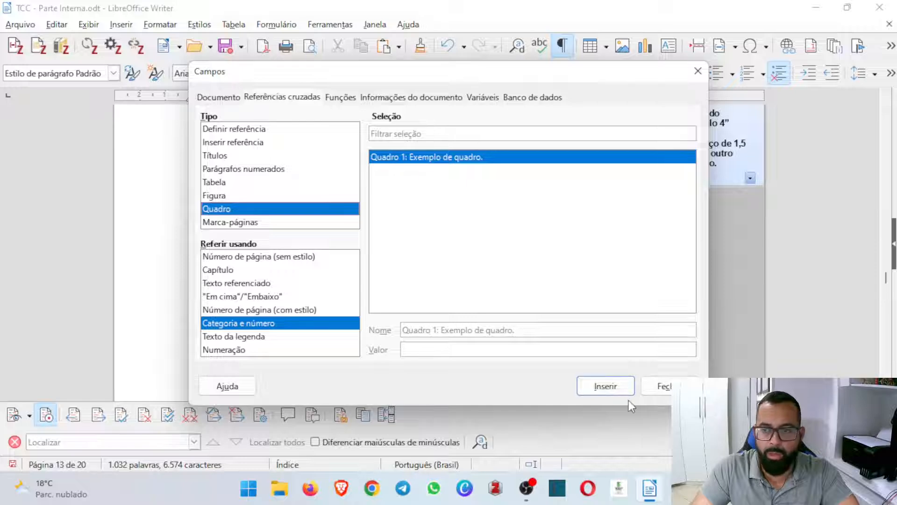
{"action": "left_click", "coordinate": [605, 386]}
{"action": "left_click", "coordinate": [661, 386]}
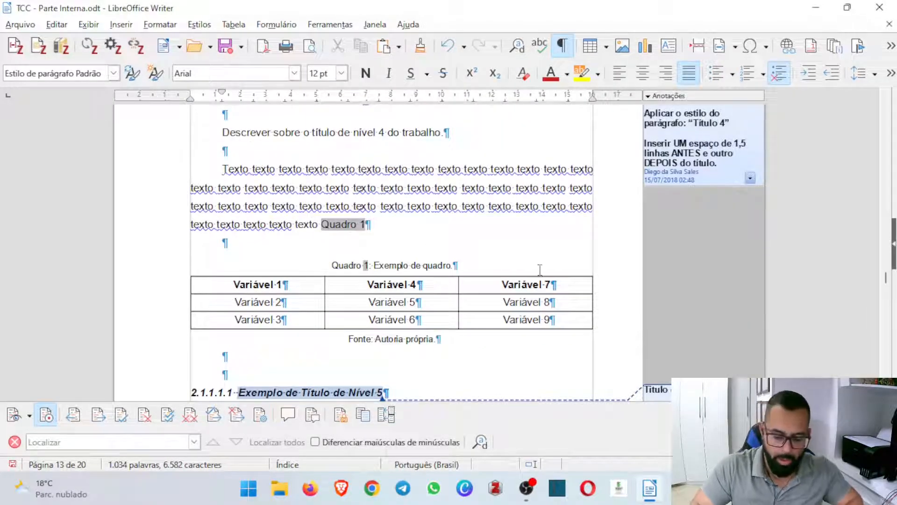
Step: Enclose the "Quadro 1" reference in parentheses, end the sentence with a period and remove the empty paragraph above the caption
{"action": "type", "text": "("}
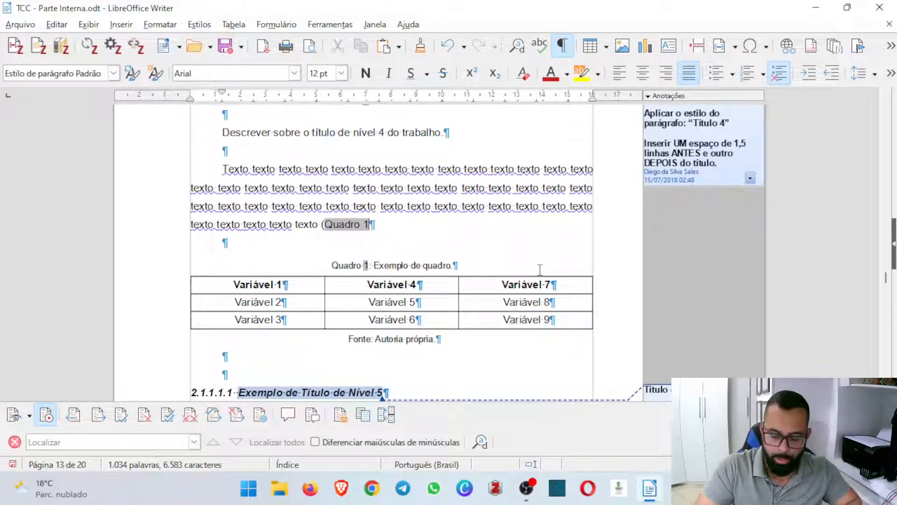
{"action": "type", "text": ")."}
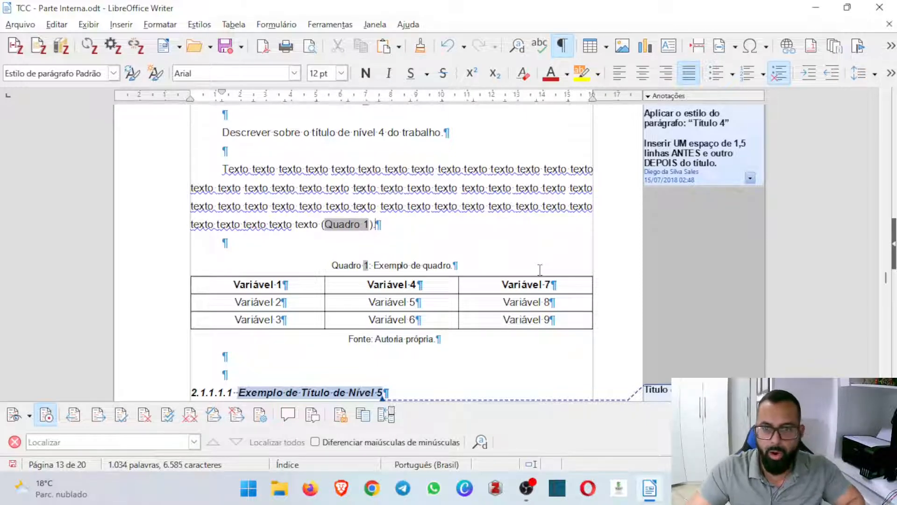
{"action": "key", "text": "Delete"}
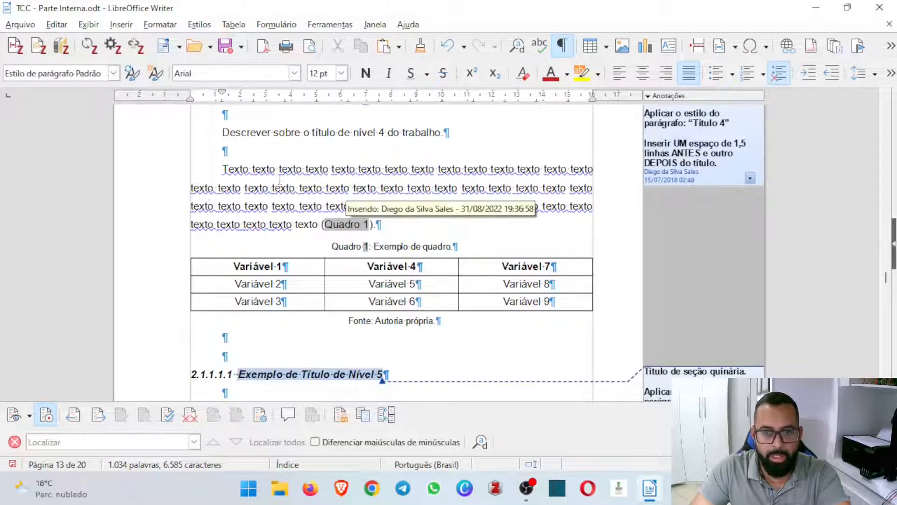
Step: Copy the placeholder text without its Quadro reference into section 2.1.1.1.1, leaving one empty paragraph after the body sentence
{"action": "left_click_drag", "start_coordinate": [222, 169], "coordinate": [320, 223]}
{"action": "key", "text": "ctrl+c"}
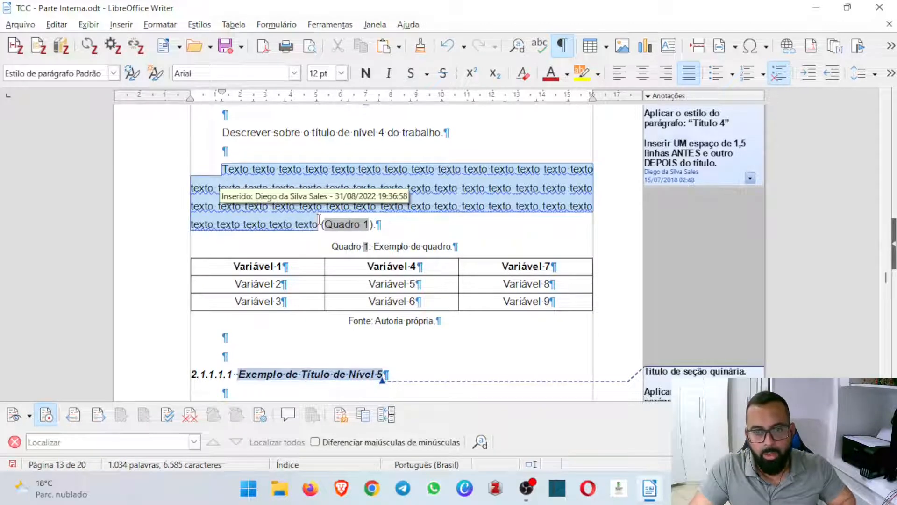
{"action": "scroll", "coordinate": [287, 185], "scroll_direction": "down", "scroll_amount": 3}
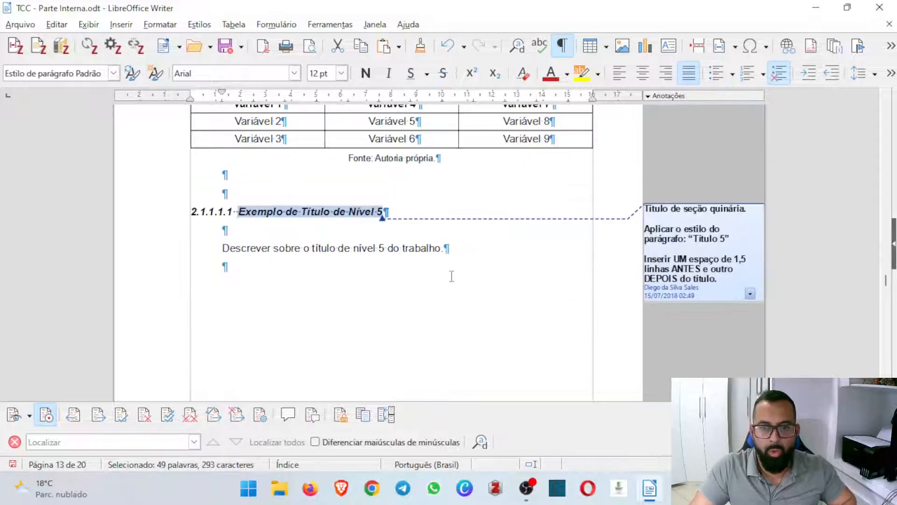
{"action": "left_click", "coordinate": [477, 249]}
{"action": "key", "text": "Return"}
{"action": "key", "text": "Return"}
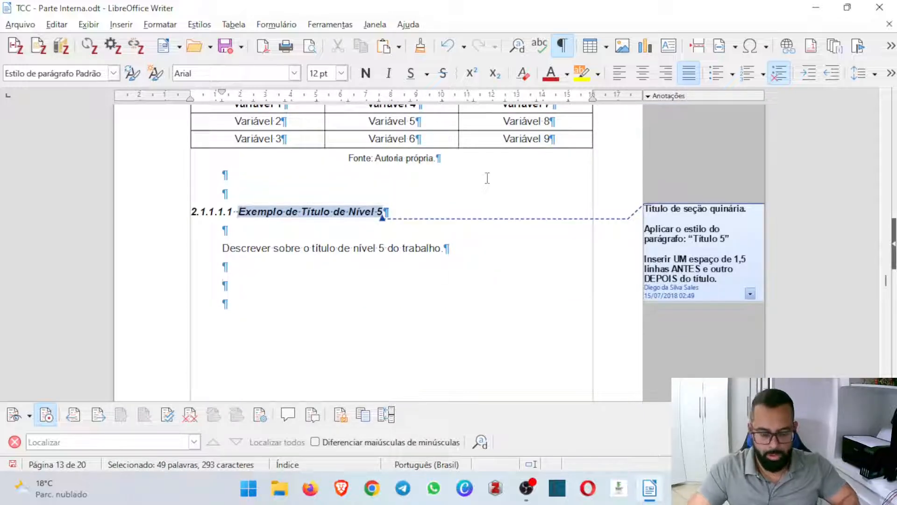
{"action": "key", "text": "ctrl+v"}
Step: Add an empty paragraph below the pasted placeholder text and insert a table with 2 columns, 3 rows and the style "Nenhum" there
{"action": "scroll", "coordinate": [472, 177], "scroll_direction": "down", "scroll_amount": 3}
{"action": "left_click", "coordinate": [238, 226]}
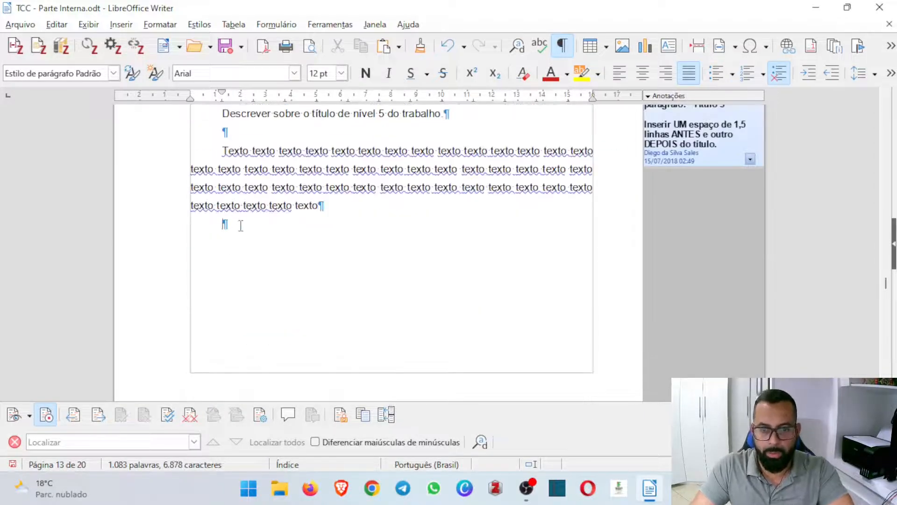
{"action": "key", "text": "Return"}
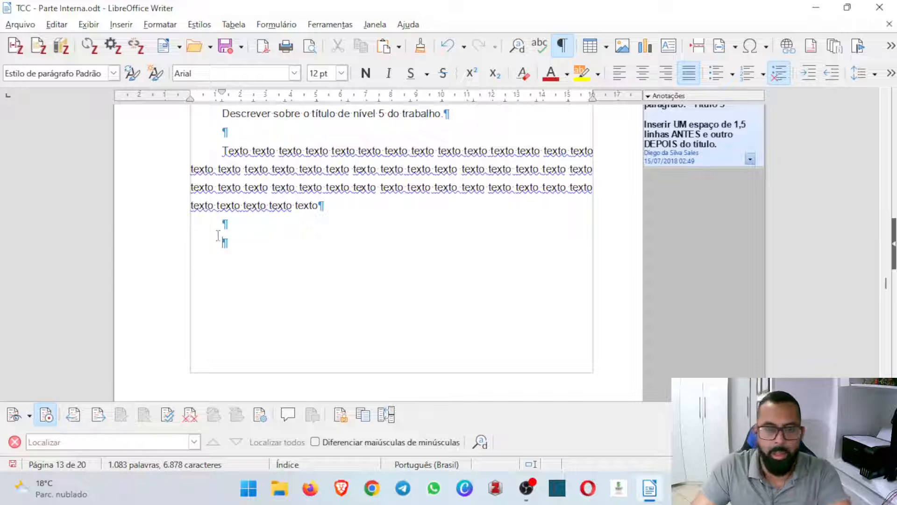
{"action": "left_click", "coordinate": [234, 24]}
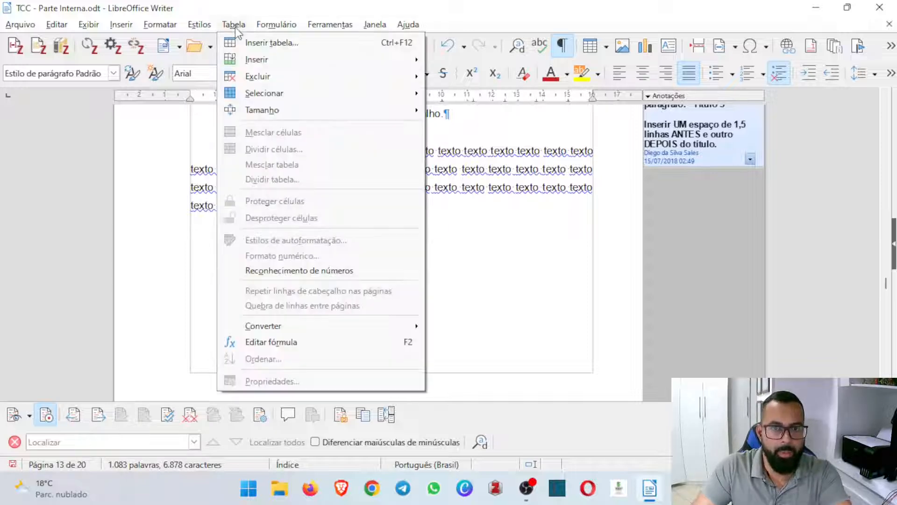
{"action": "left_click", "coordinate": [269, 43]}
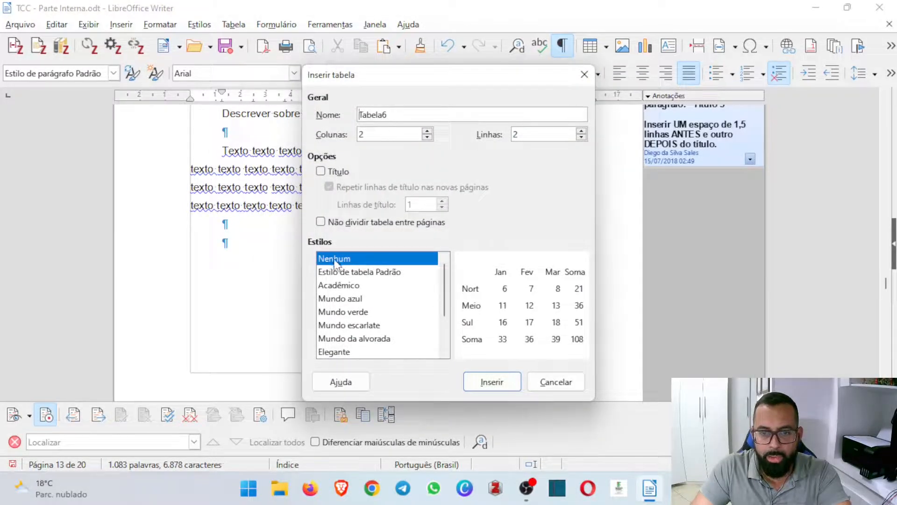
{"action": "double_click", "coordinate": [378, 136]}
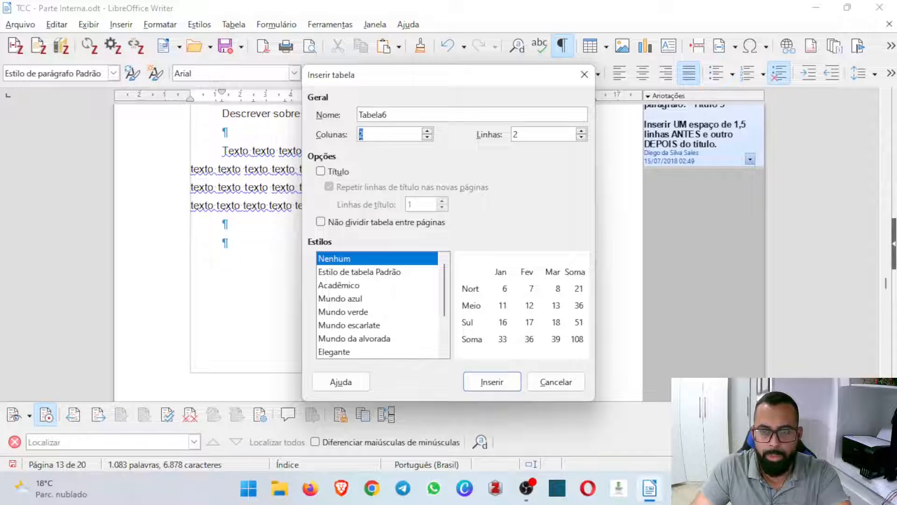
{"action": "left_click", "coordinate": [582, 131]}
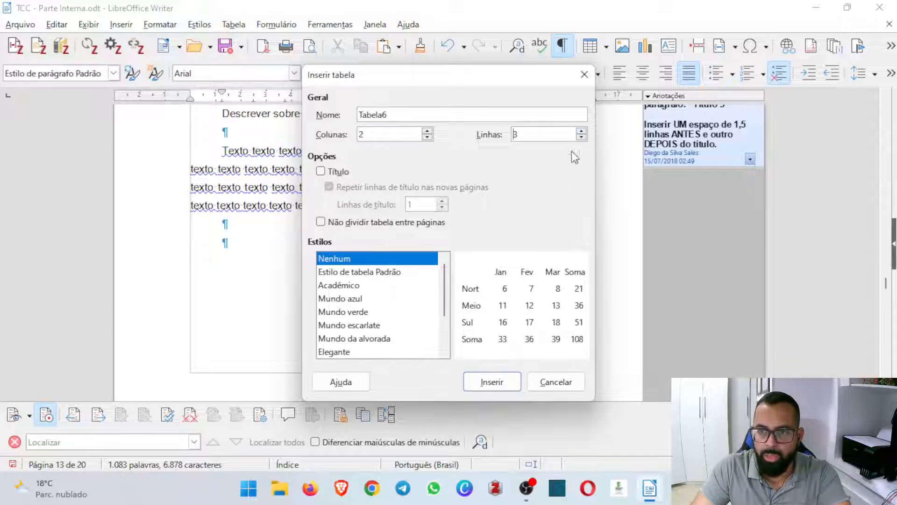
{"action": "left_click", "coordinate": [491, 382]}
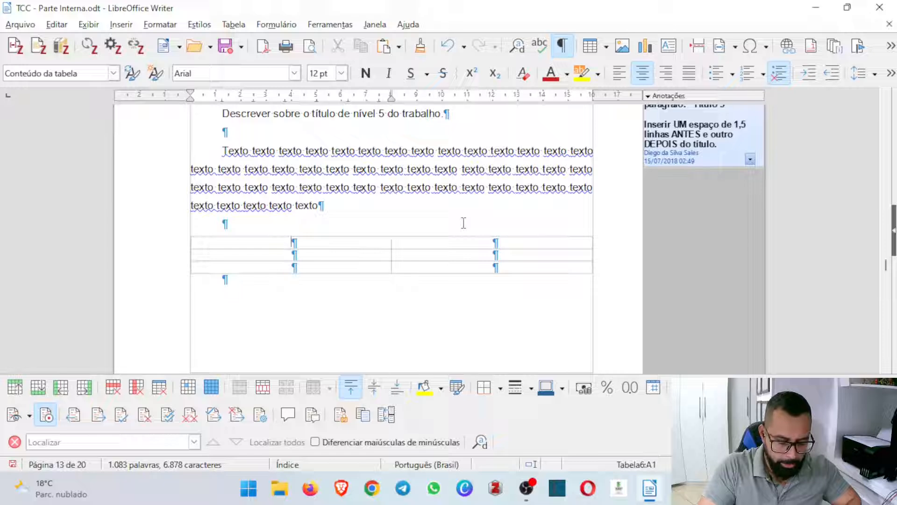
Step: Fill the new table with the headers "Idade" and "Peso" and the rows 12, 40 and 20, 70
{"action": "type", "text": "Idade "}
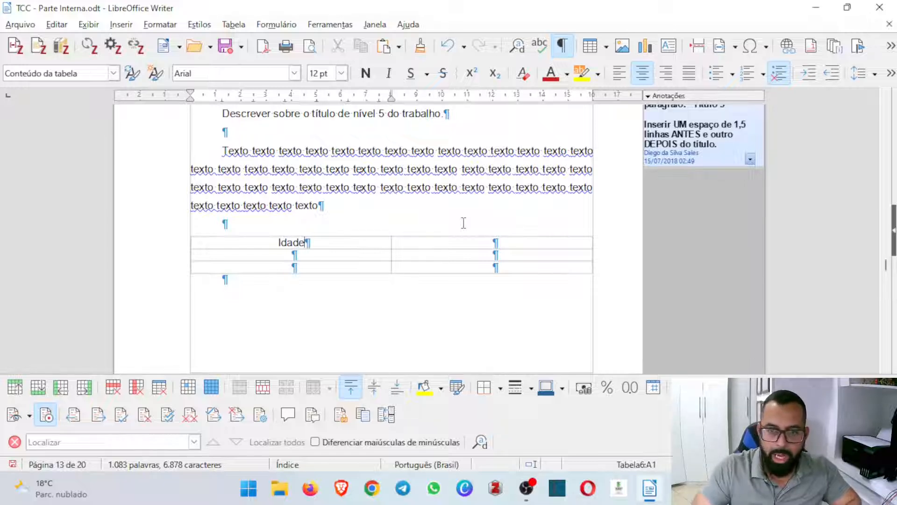
{"action": "type", "text": "Peso"}
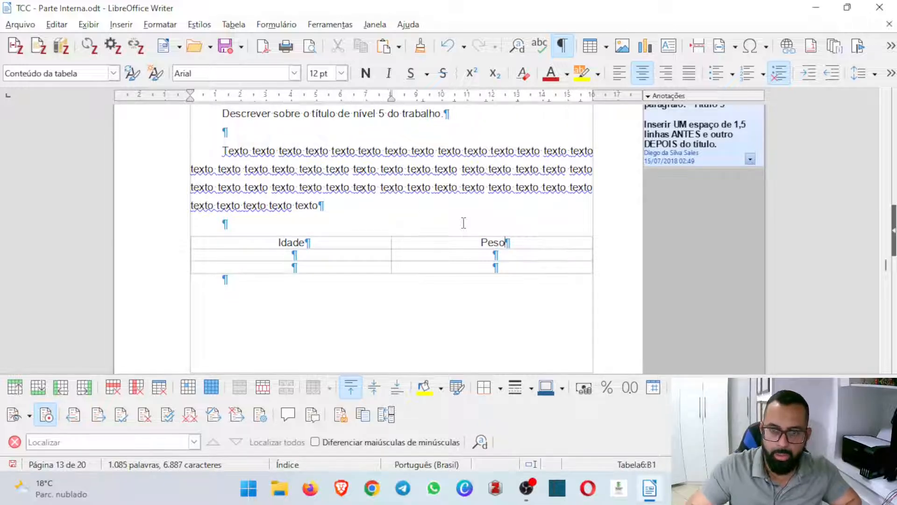
{"action": "key", "text": "Tab"}
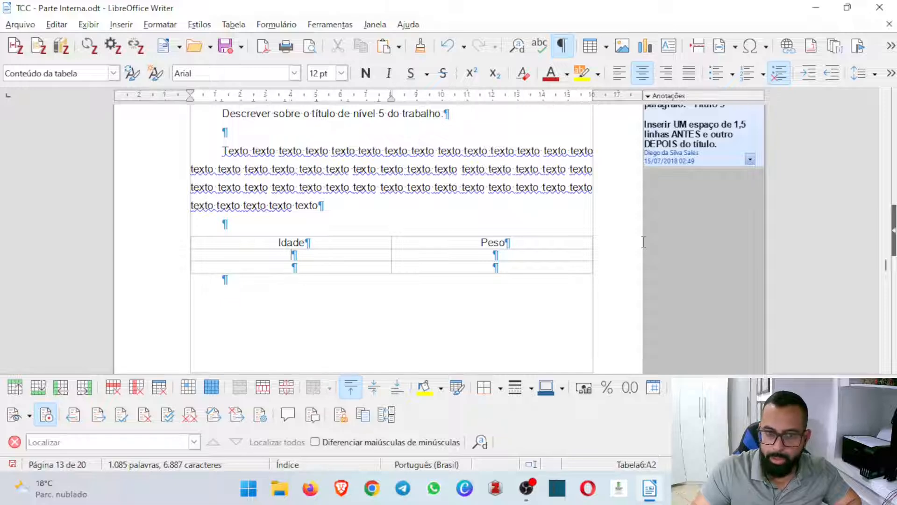
{"action": "type", "text": "12"}
{"action": "key", "text": "Down"}
{"action": "type", "text": "20"}
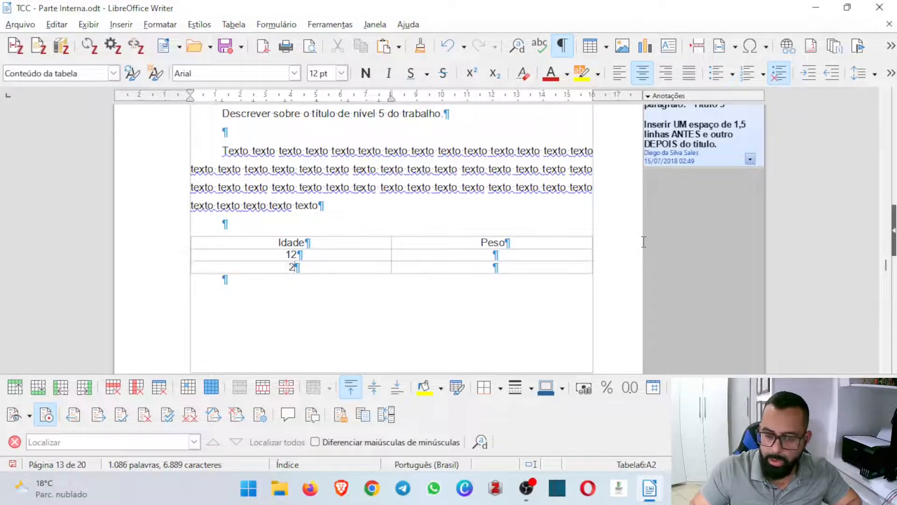
{"action": "left_click", "coordinate": [509, 256]}
{"action": "type", "text": "4070"}
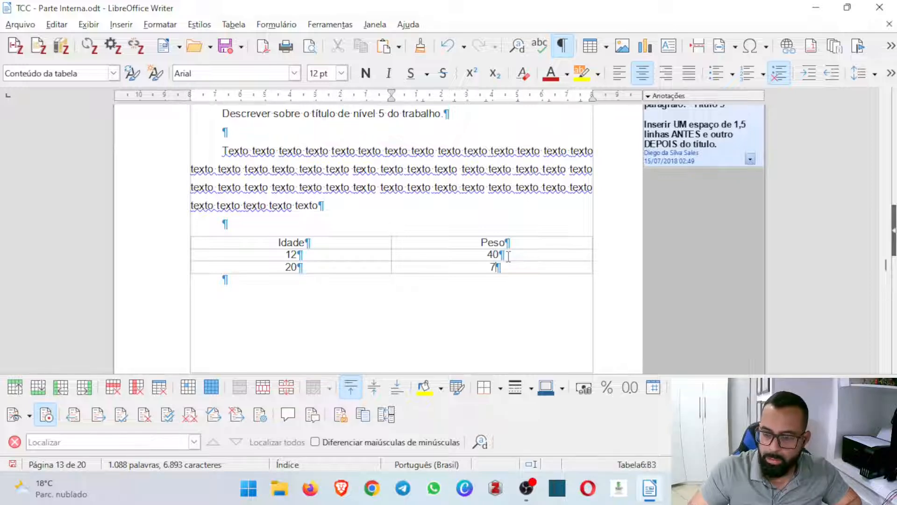
{"action": "left_click", "coordinate": [472, 279]}
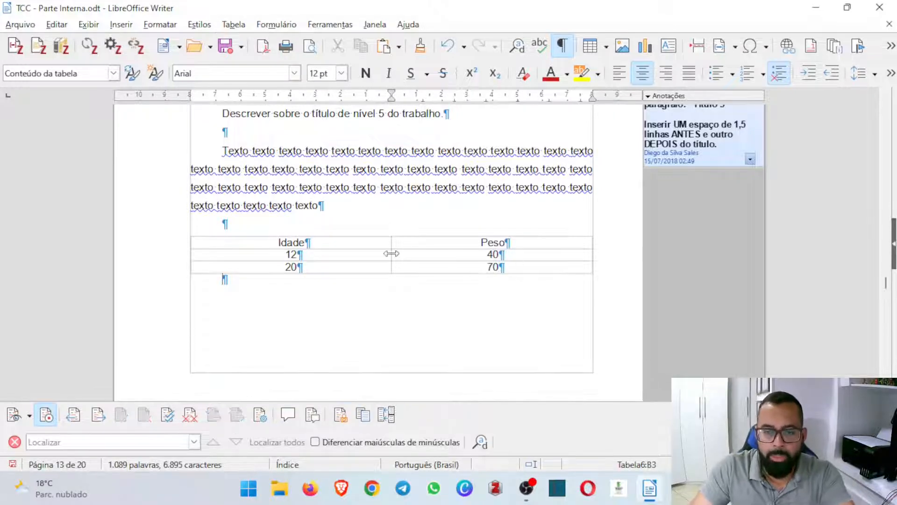
{"action": "left_click_drag", "start_coordinate": [276, 256], "coordinate": [533, 265]}
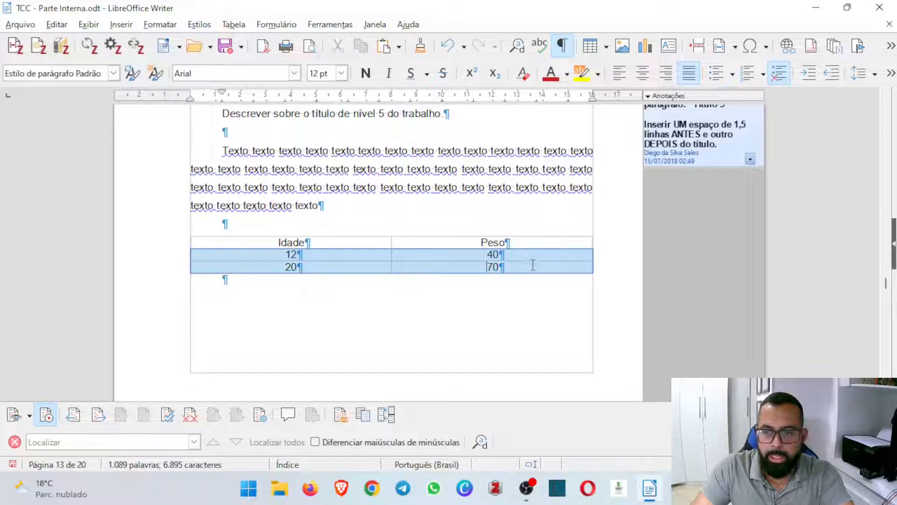
{"action": "left_click", "coordinate": [467, 257]}
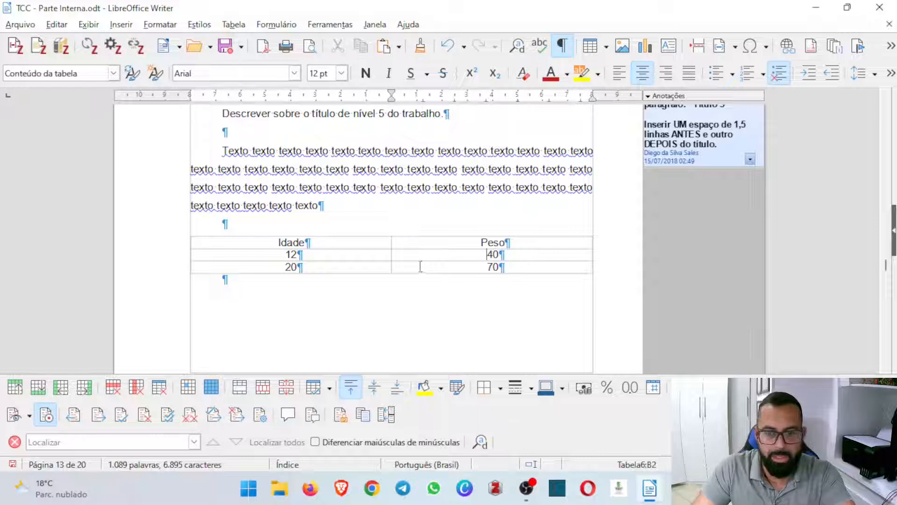
{"action": "left_click_drag", "start_coordinate": [263, 244], "coordinate": [306, 263]}
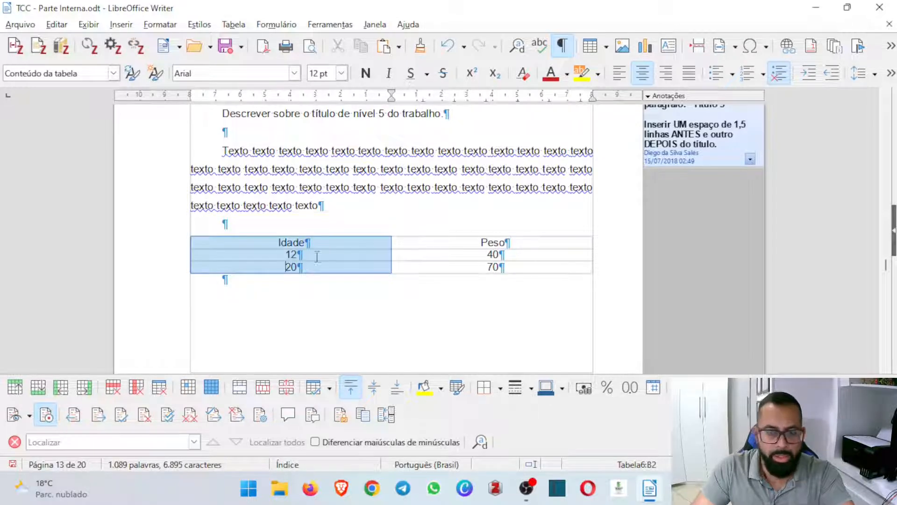
{"action": "left_click", "coordinate": [343, 258]}
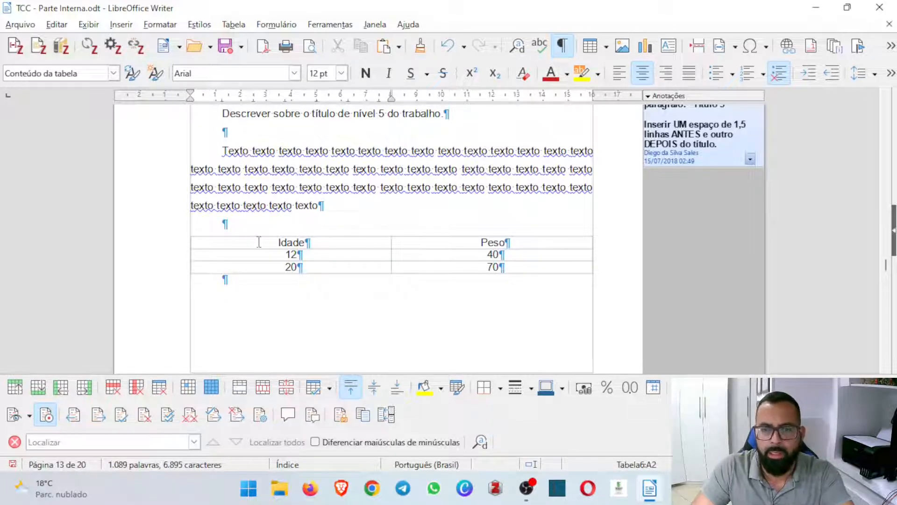
{"action": "left_click_drag", "start_coordinate": [259, 241], "coordinate": [503, 243]}
{"action": "left_click", "coordinate": [538, 243]}
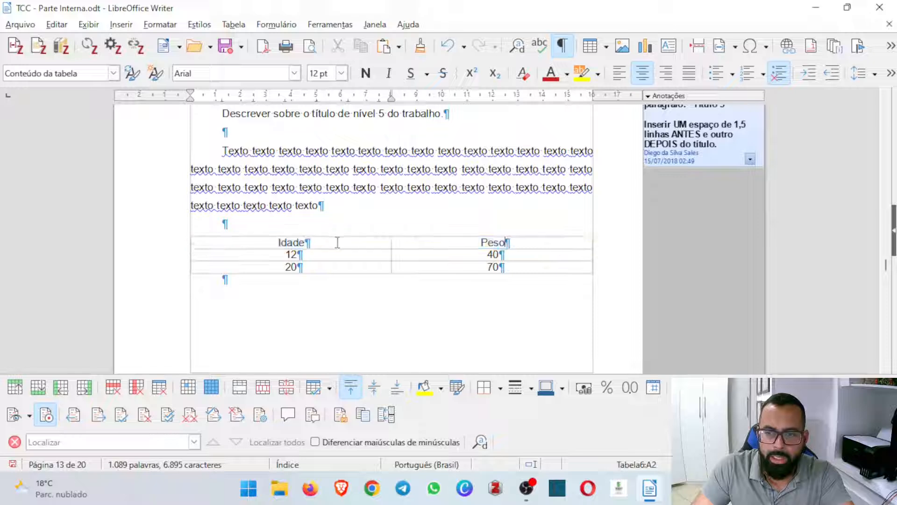
Step: Add border lines above and below the table's header row, without side borders
{"action": "left_click_drag", "start_coordinate": [275, 238], "coordinate": [489, 242]}
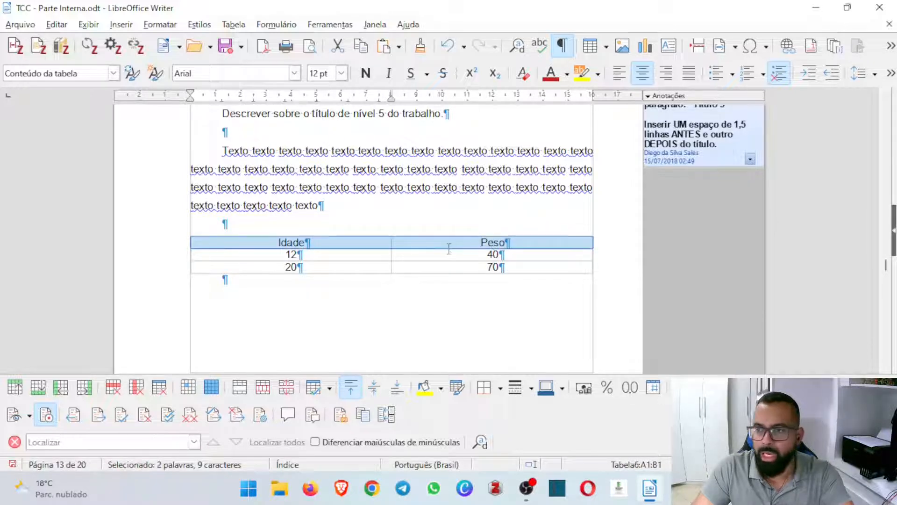
{"action": "right_click", "coordinate": [308, 243]}
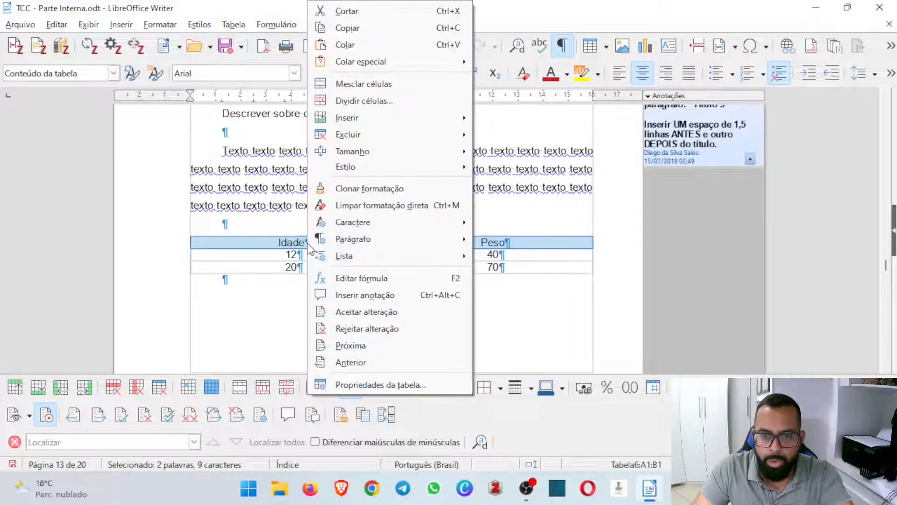
{"action": "left_click", "coordinate": [360, 386]}
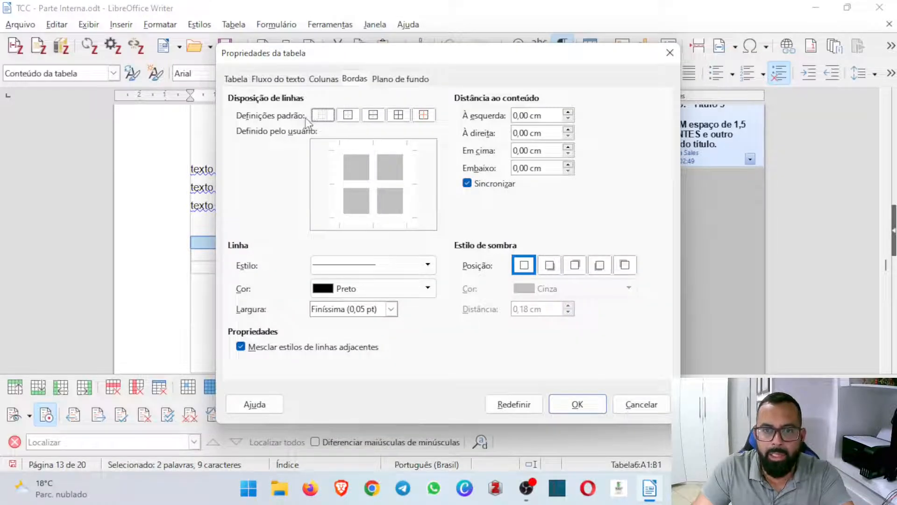
{"action": "left_click", "coordinate": [338, 153]}
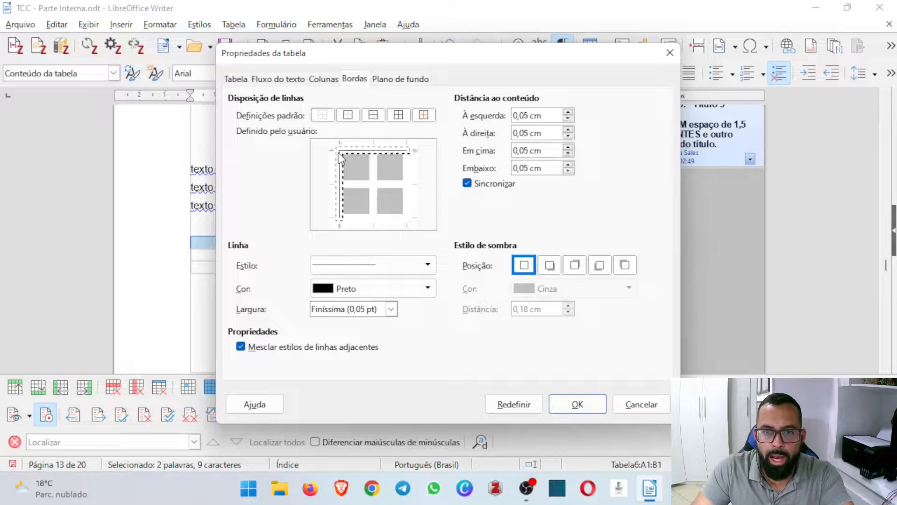
{"action": "left_click", "coordinate": [340, 164]}
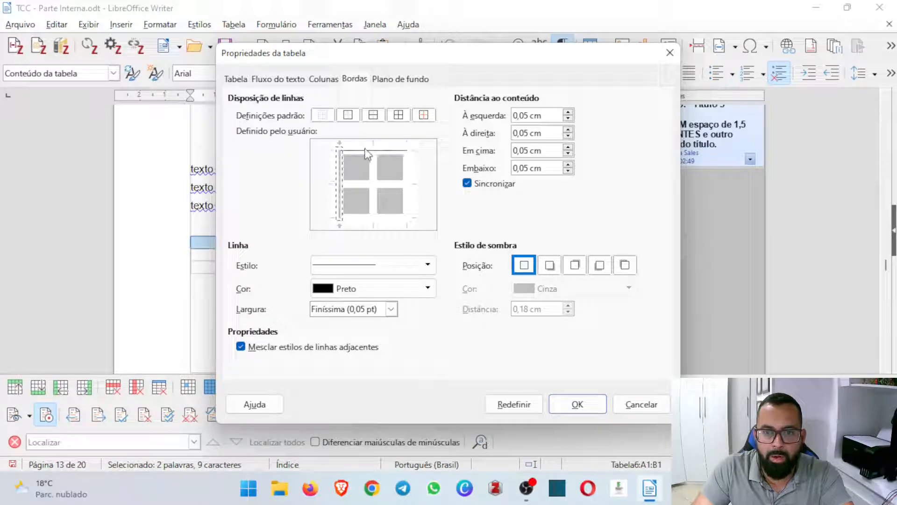
{"action": "left_click", "coordinate": [359, 218]}
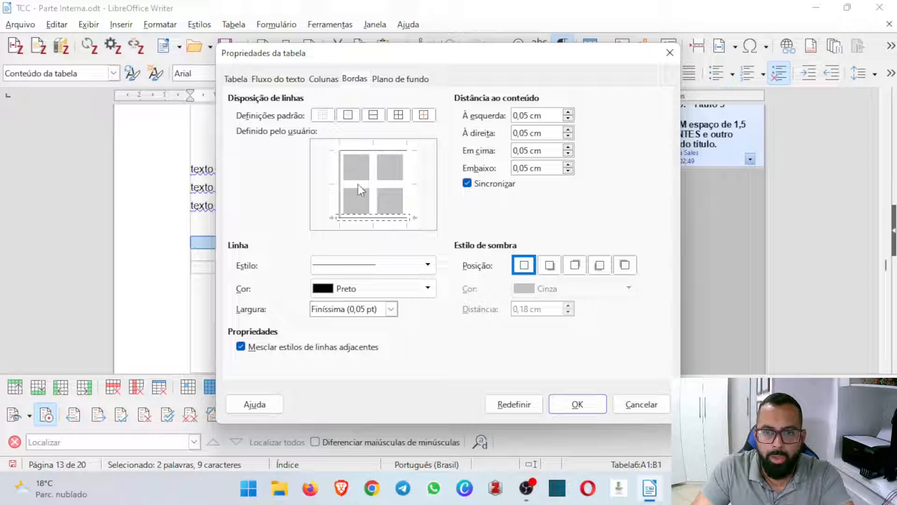
{"action": "left_click", "coordinate": [567, 405]}
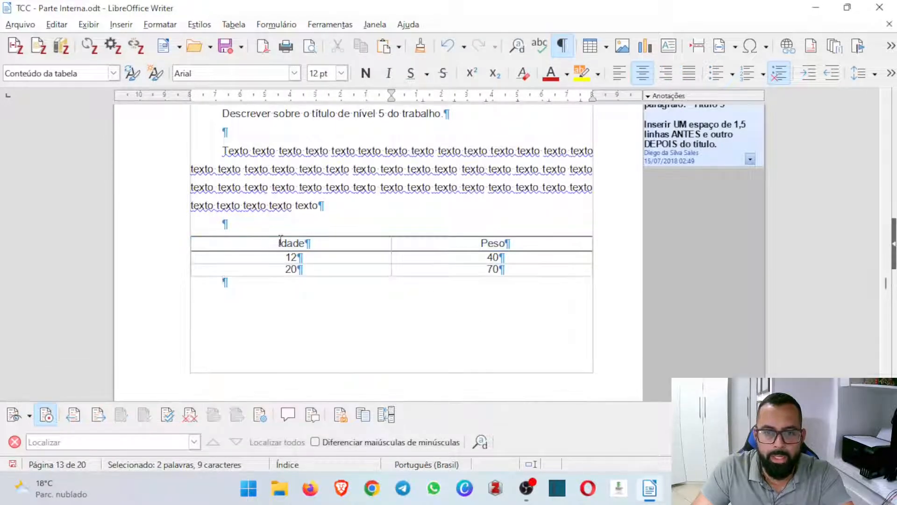
Step: Add a bottom border line to the table's last row
{"action": "left_click_drag", "start_coordinate": [269, 266], "coordinate": [481, 268]}
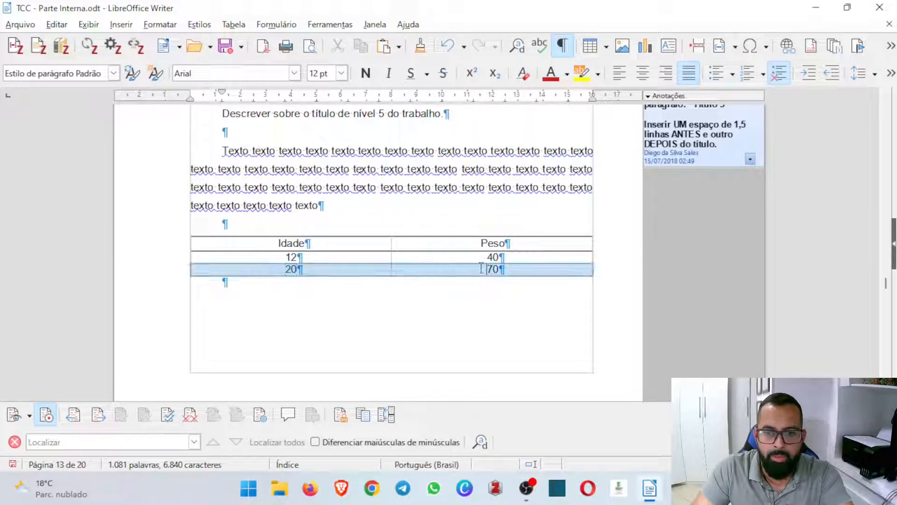
{"action": "right_click", "coordinate": [452, 269]}
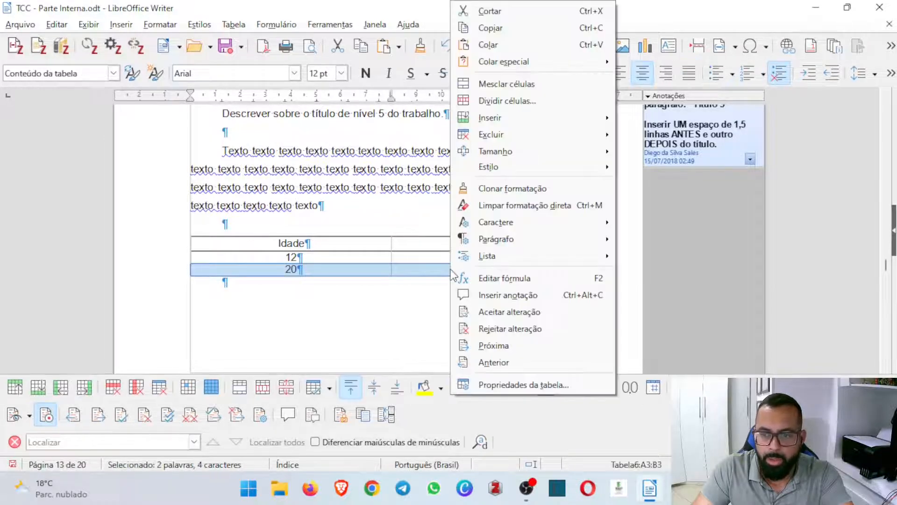
{"action": "left_click", "coordinate": [534, 385]}
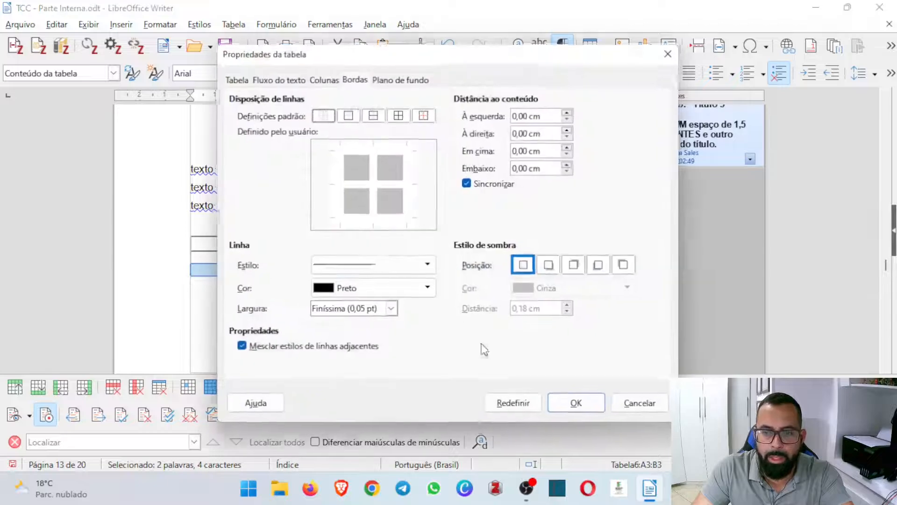
{"action": "left_click", "coordinate": [356, 218]}
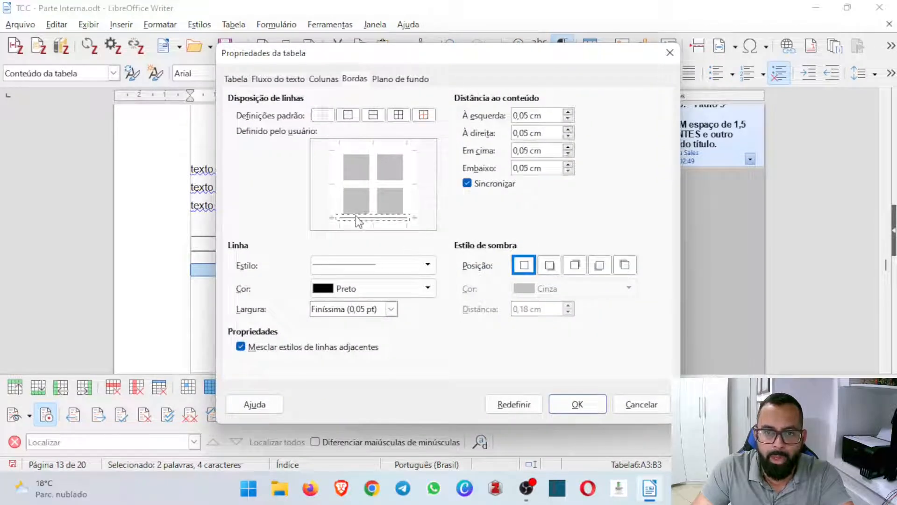
{"action": "left_click", "coordinate": [569, 404]}
{"action": "left_click", "coordinate": [415, 294]}
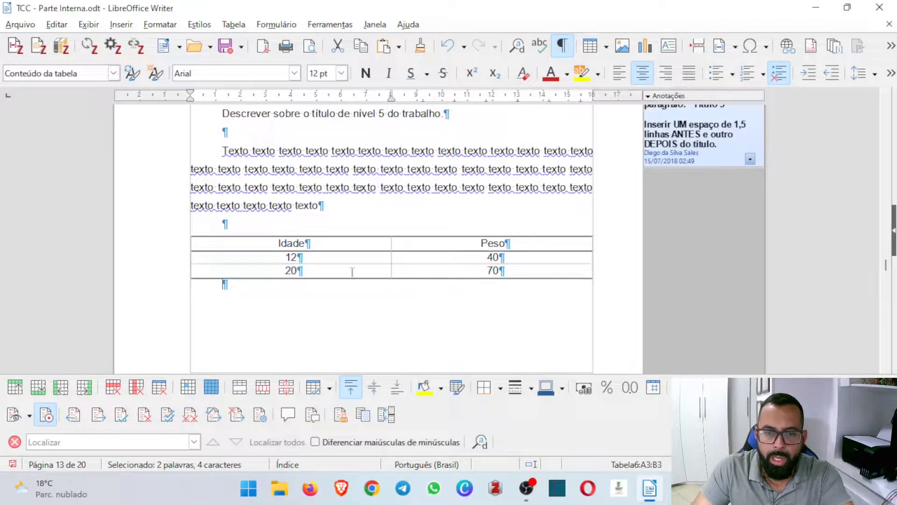
Step: Make the header row texts "Idade" and "Peso" bold
{"action": "double_click", "coordinate": [387, 249]}
{"action": "left_click_drag", "start_coordinate": [387, 249], "coordinate": [475, 247]}
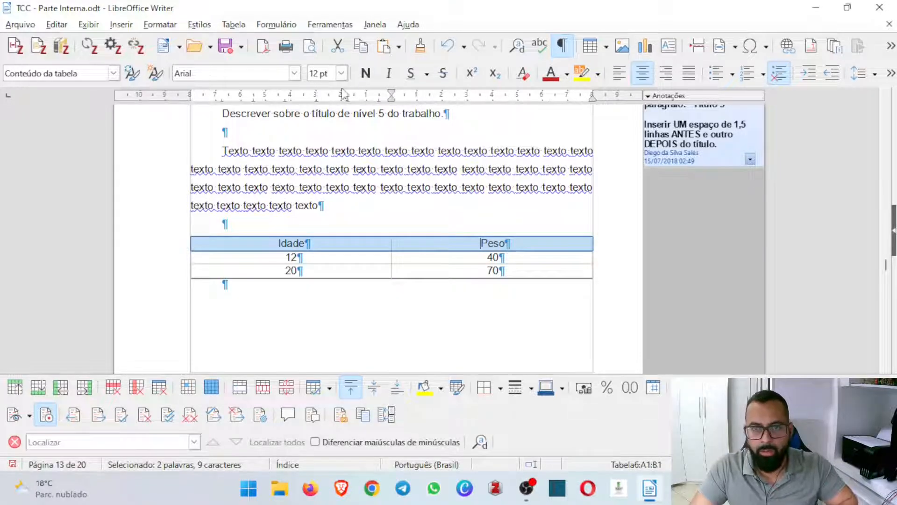
{"action": "left_click", "coordinate": [366, 74]}
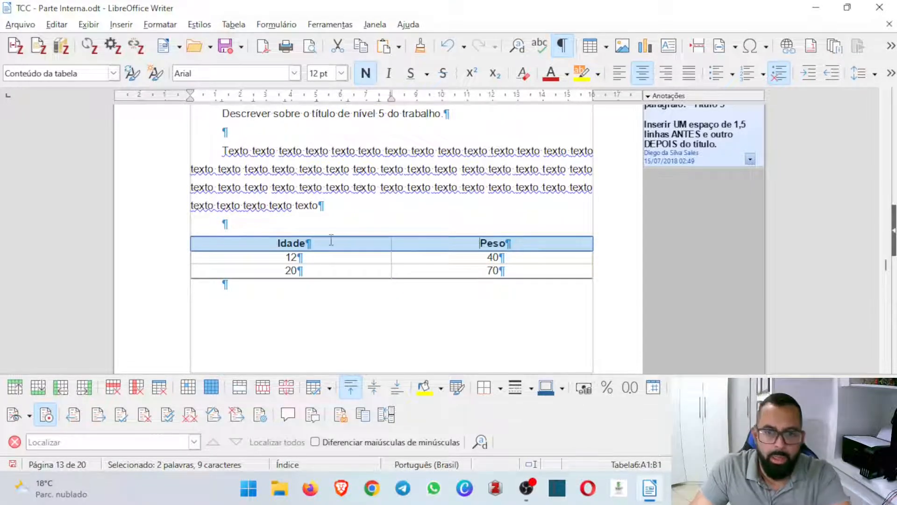
{"action": "left_click", "coordinate": [260, 242]}
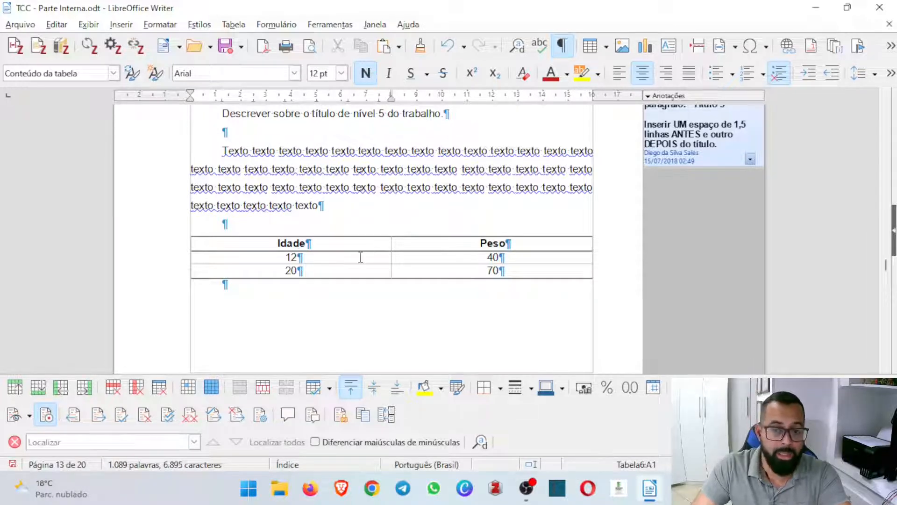
Step: Insert the caption "Exemplo de tabela." above the table, using the category "Tabela"
{"action": "left_click", "coordinate": [334, 260]}
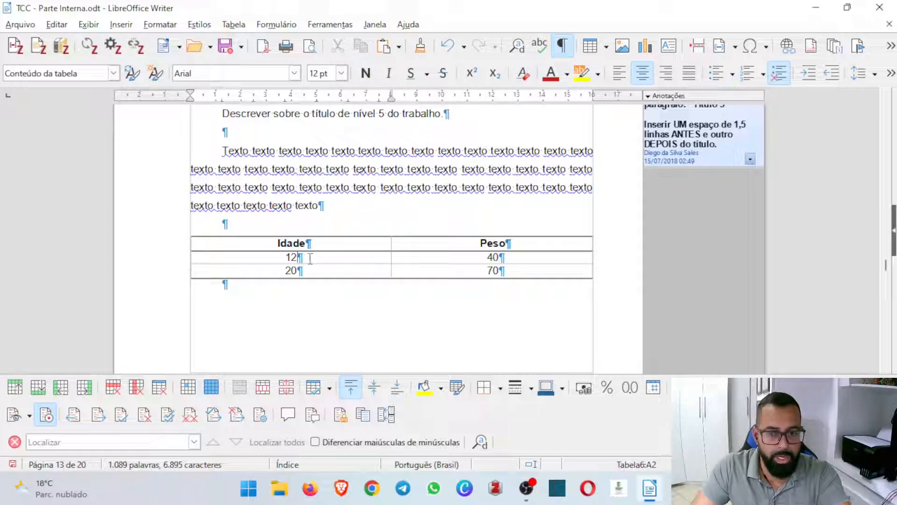
{"action": "left_click", "coordinate": [121, 25]}
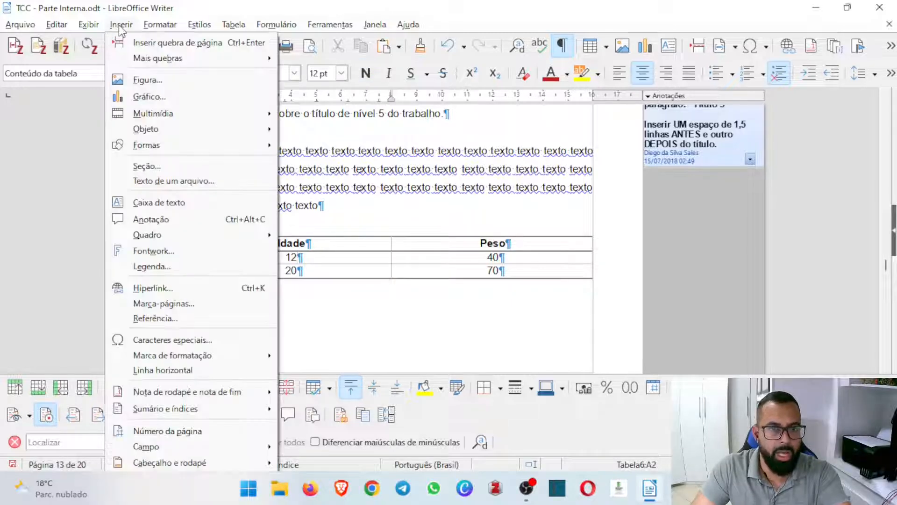
{"action": "left_click", "coordinate": [153, 265]}
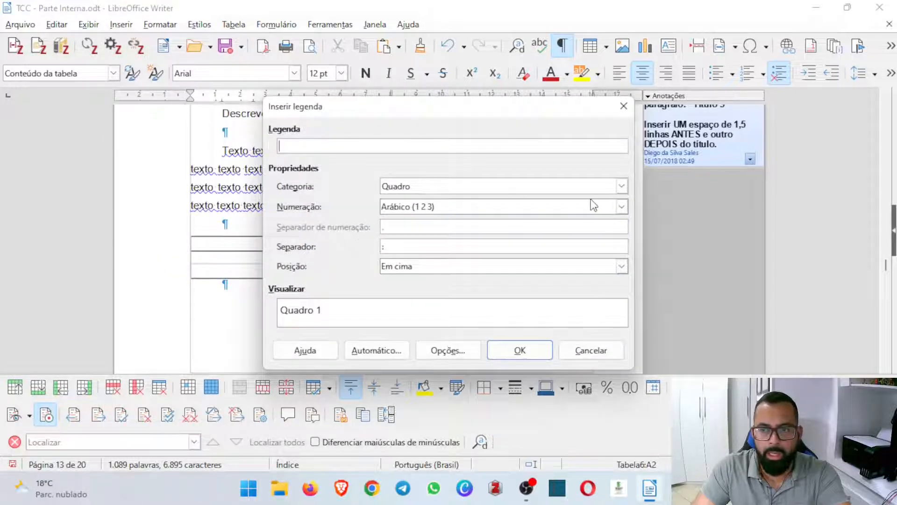
{"action": "left_click", "coordinate": [621, 186]}
{"action": "left_click", "coordinate": [404, 224]}
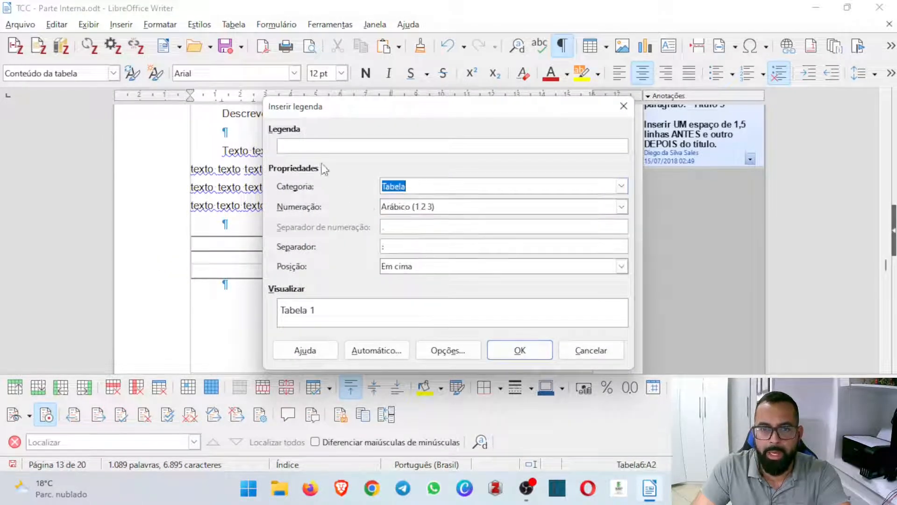
{"action": "left_click", "coordinate": [306, 148]}
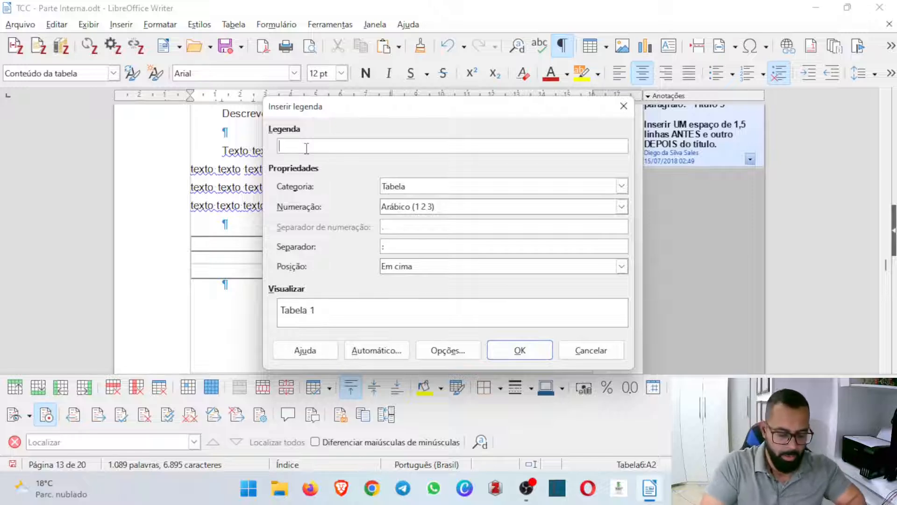
{"action": "type", "text": "Exempl"}
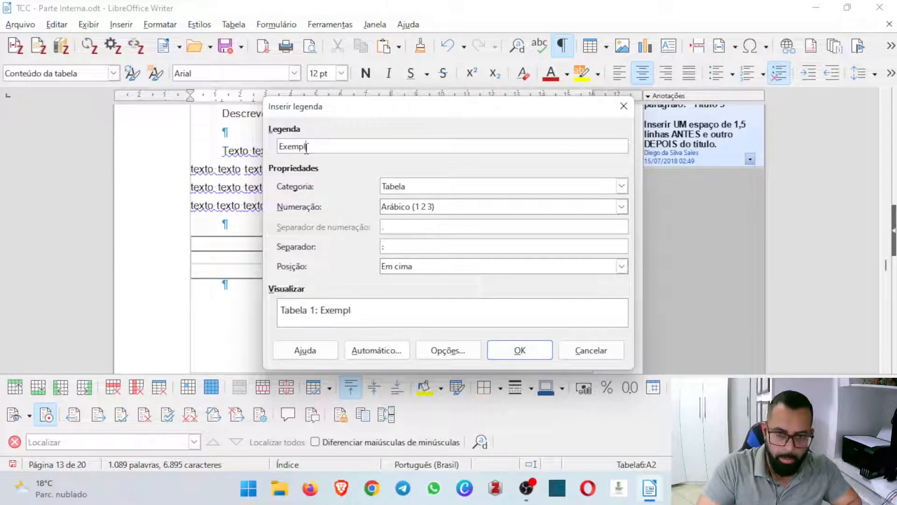
{"action": "type", "text": "o de tabela."}
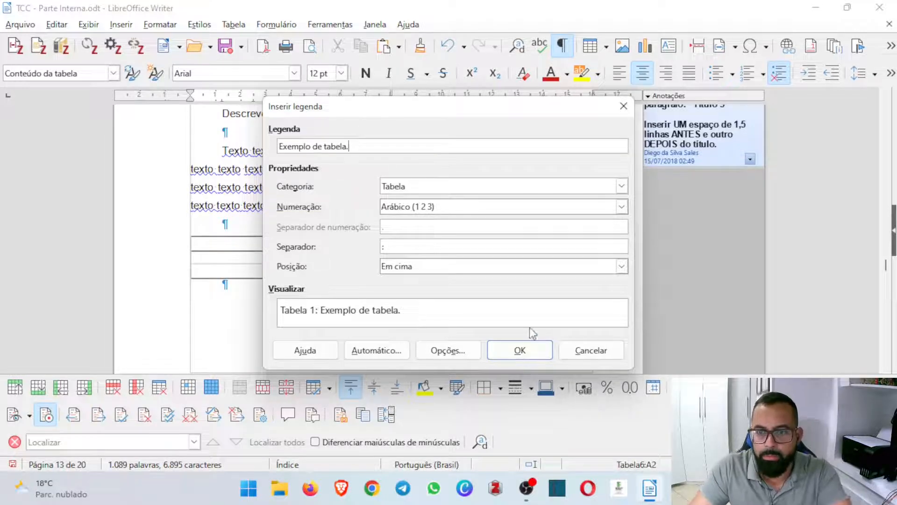
{"action": "left_click", "coordinate": [520, 350]}
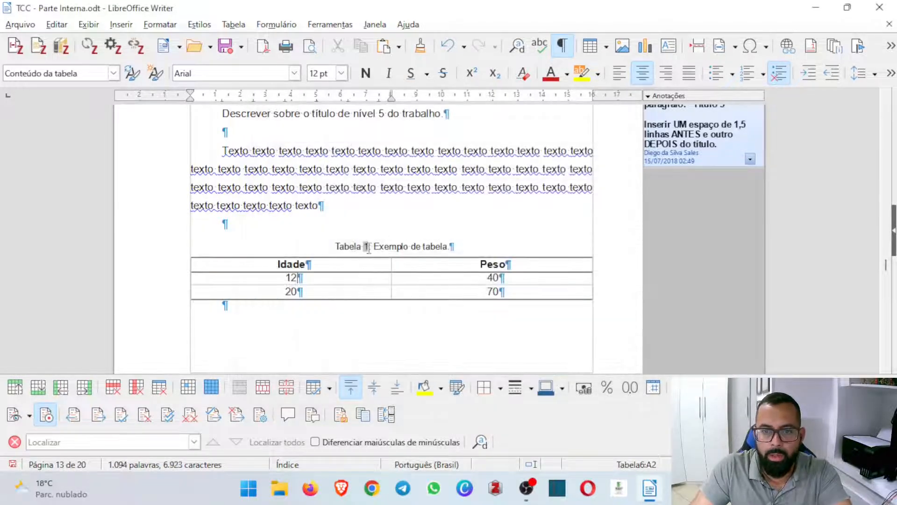
Step: Append ", como pode ser observado na" to the end of the text paragraph above the table
{"action": "left_click", "coordinate": [336, 205]}
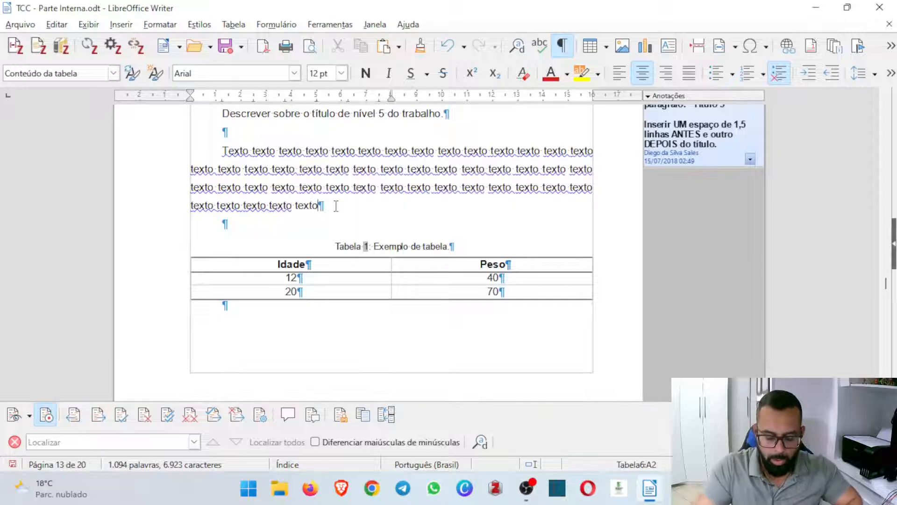
{"action": "type", "text": ", como pode "}
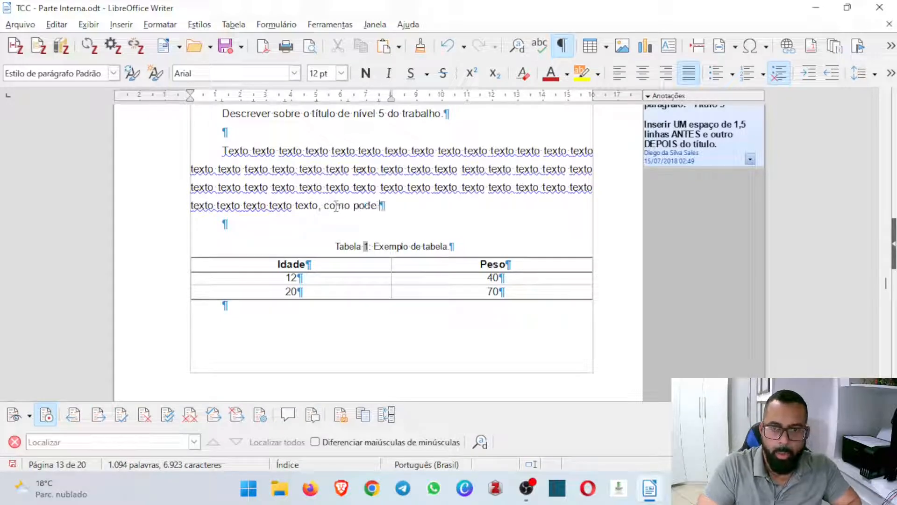
{"action": "type", "text": "ser observado na"}
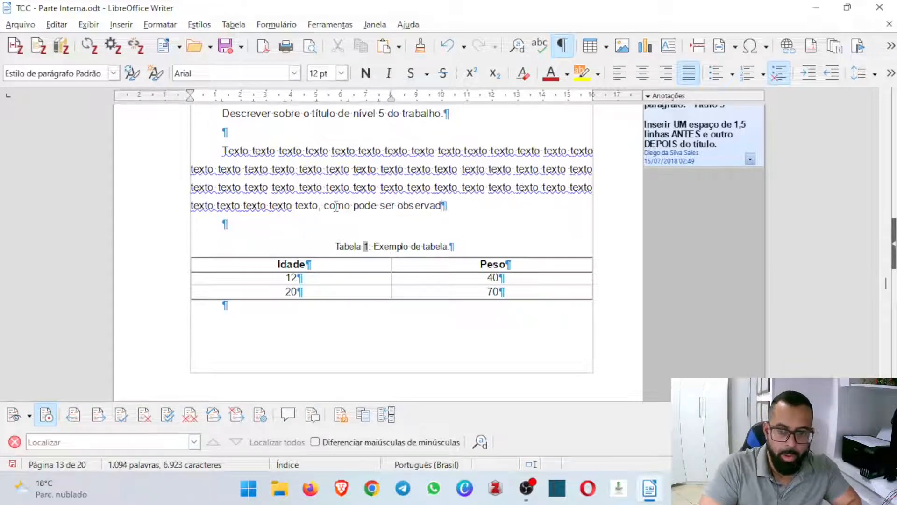
Step: Insert a cross-reference to "Tabela 1: Exemplo de tabela." using "Categoria e número", and end the sentence with a period
{"action": "left_click", "coordinate": [133, 26]}
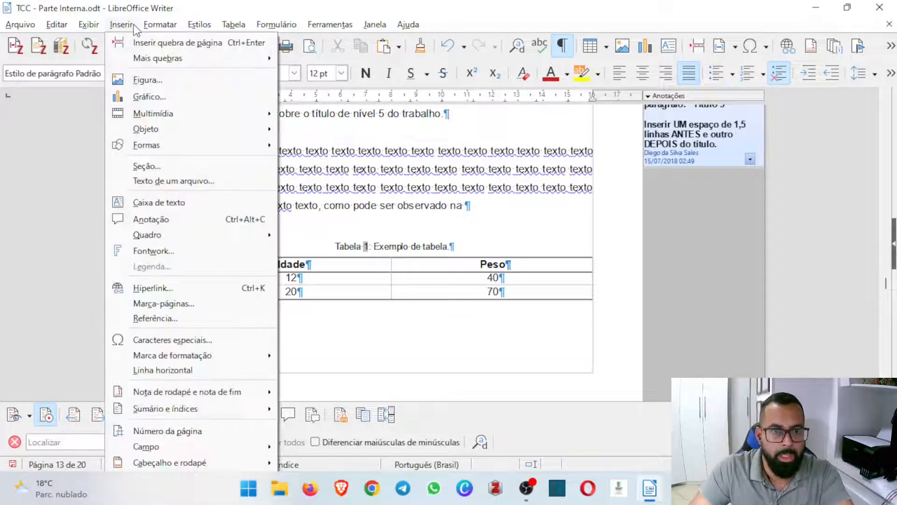
{"action": "left_click", "coordinate": [130, 319]}
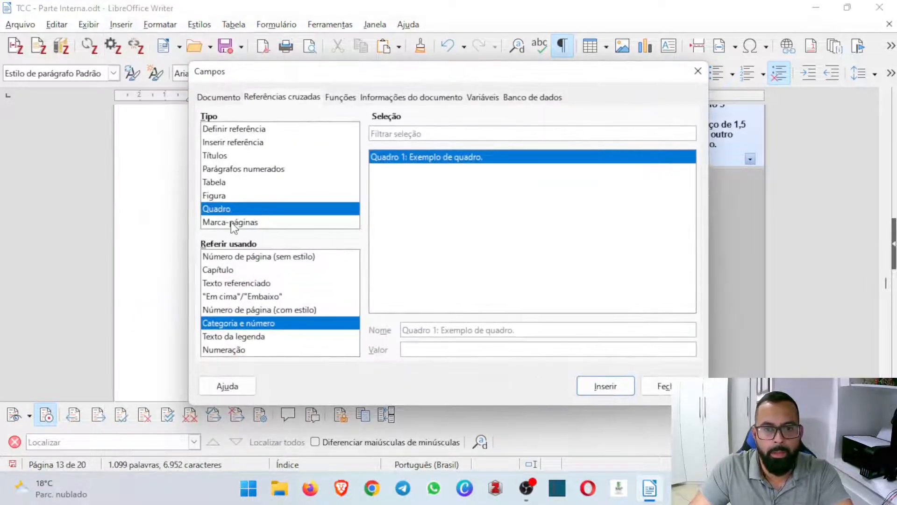
{"action": "left_click", "coordinate": [222, 184]}
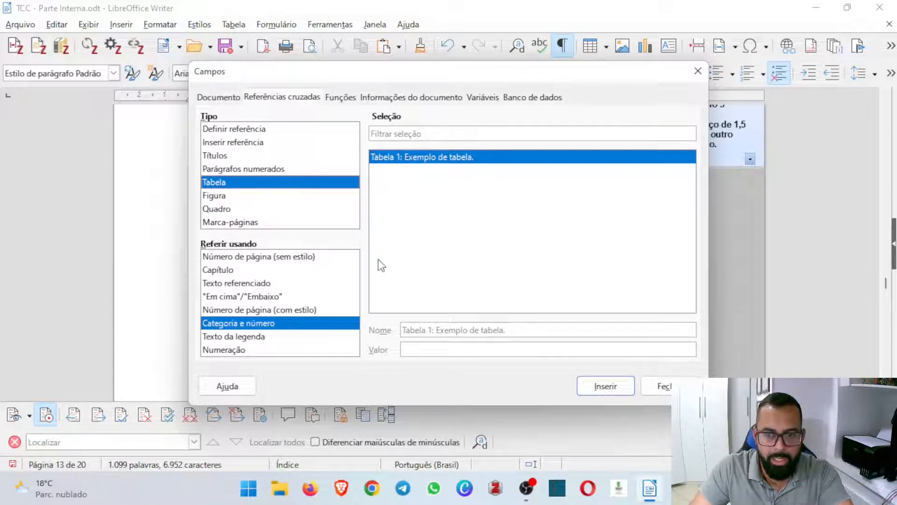
{"action": "left_click", "coordinate": [591, 387]}
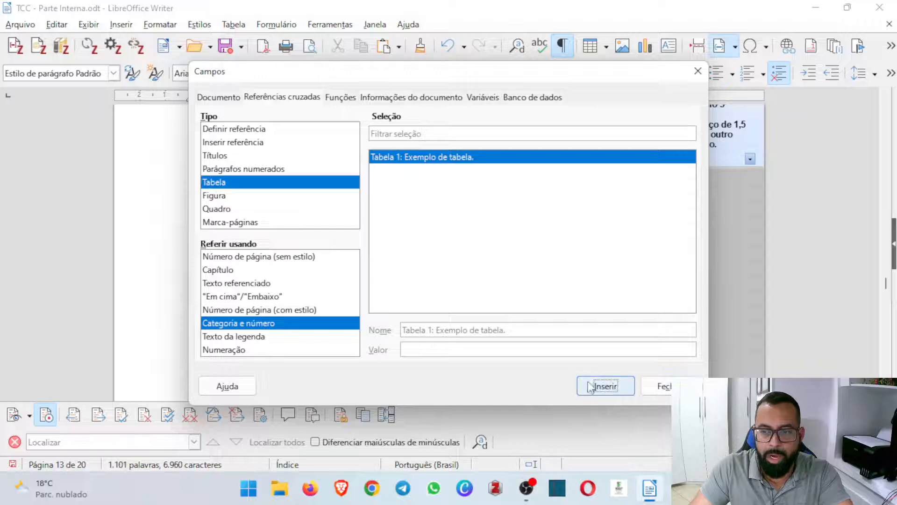
{"action": "left_click", "coordinate": [663, 385]}
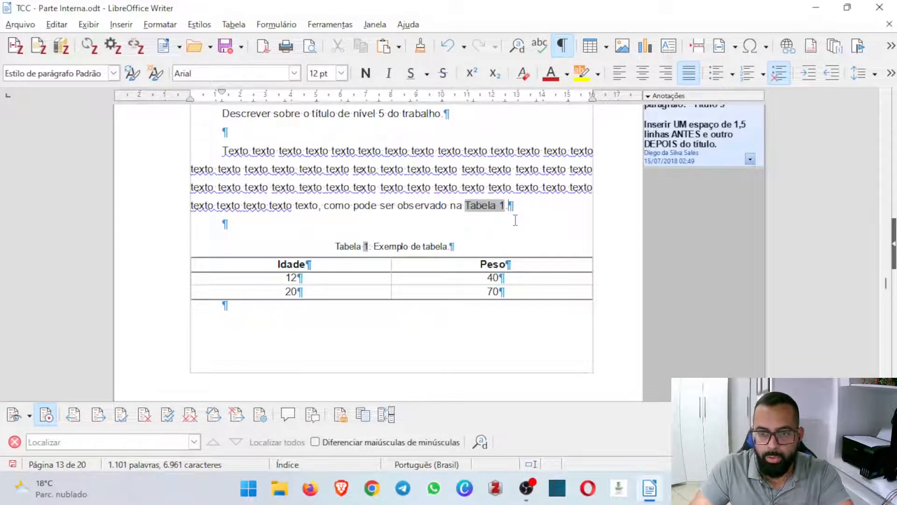
Step: Add the source line "Fonte: IBGE (2020)." directly below the table
{"action": "scroll", "coordinate": [319, 267], "scroll_direction": "down", "scroll_amount": 1}
{"action": "left_click", "coordinate": [324, 268]}
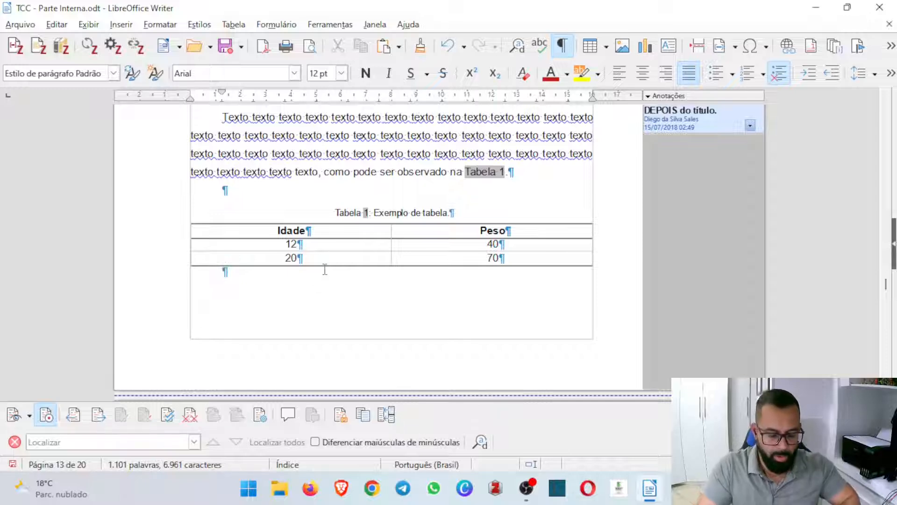
{"action": "type", "text": "Fonte"}
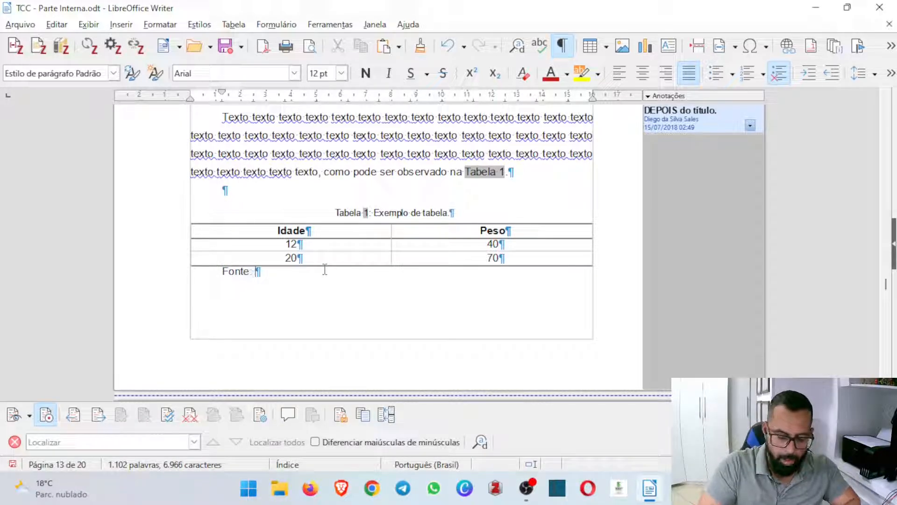
{"action": "type", "text": ": IBGE "}
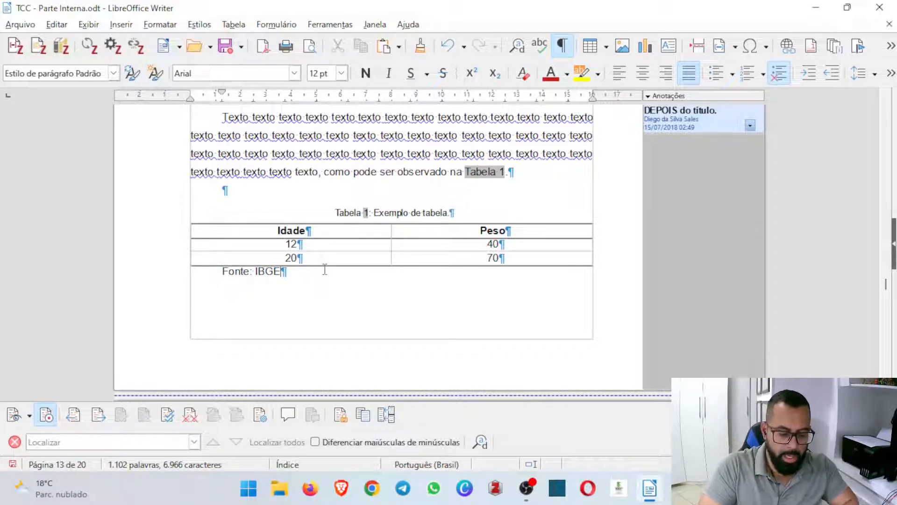
{"action": "type", "text": "(2022"}
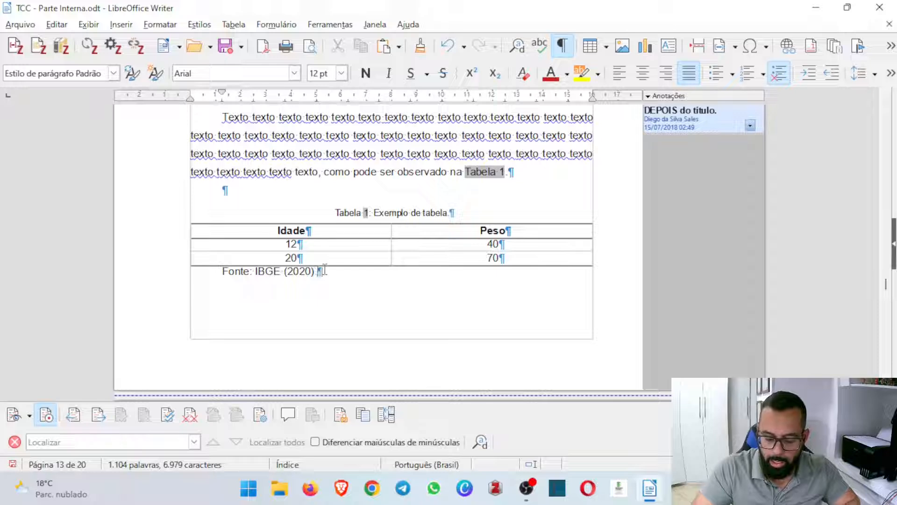
Step: Apply the paragraph style "Tabela" to the source line below the table, matching the table's caption
{"action": "triple_click", "coordinate": [324, 270]}
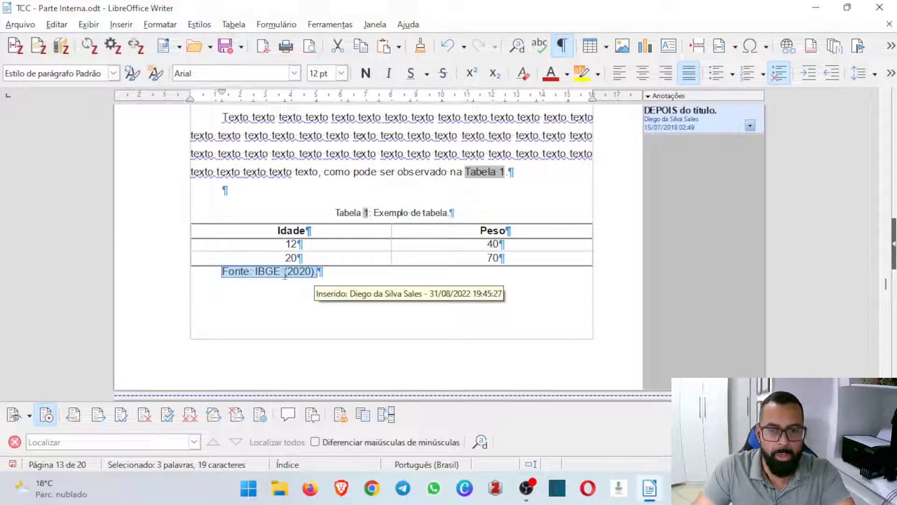
{"action": "left_click", "coordinate": [114, 73]}
{"action": "left_click", "coordinate": [114, 74]}
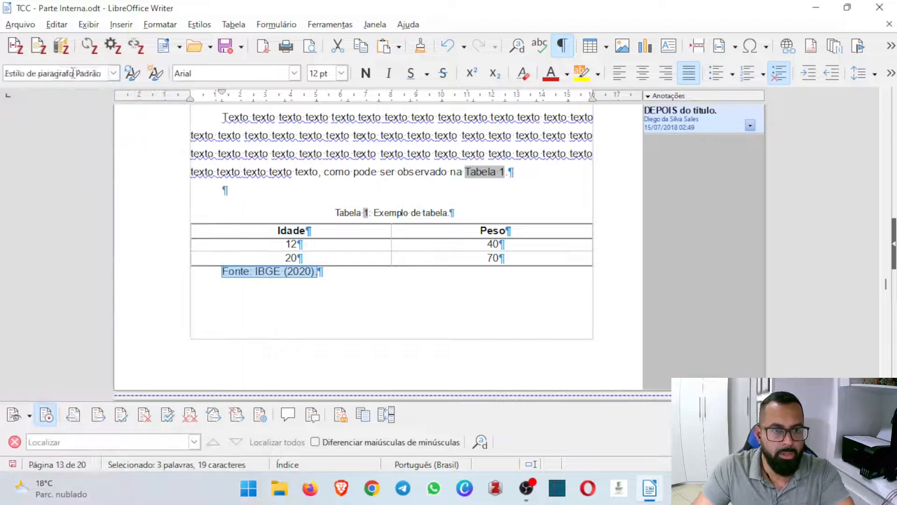
{"action": "triple_click", "coordinate": [409, 211]}
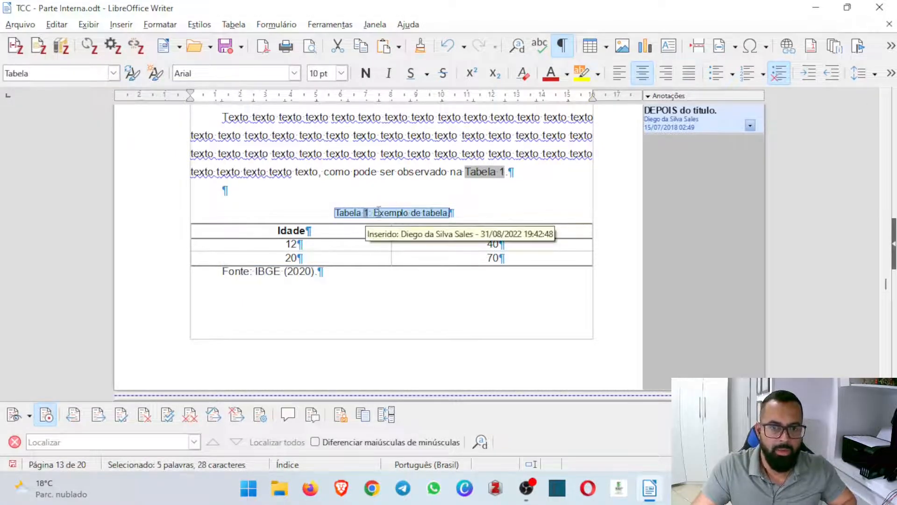
{"action": "triple_click", "coordinate": [269, 272]}
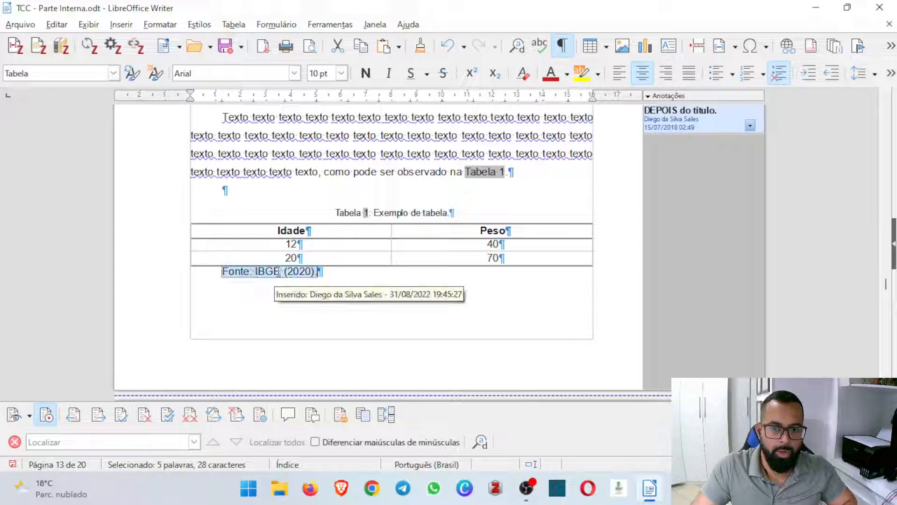
{"action": "left_click", "coordinate": [27, 78]}
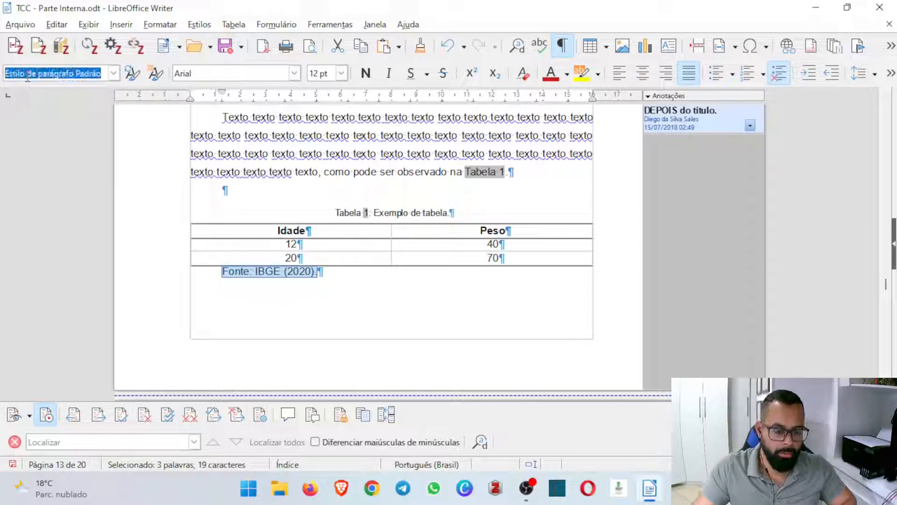
{"action": "type", "text": "Tabela"}
{"action": "key", "text": "Return"}
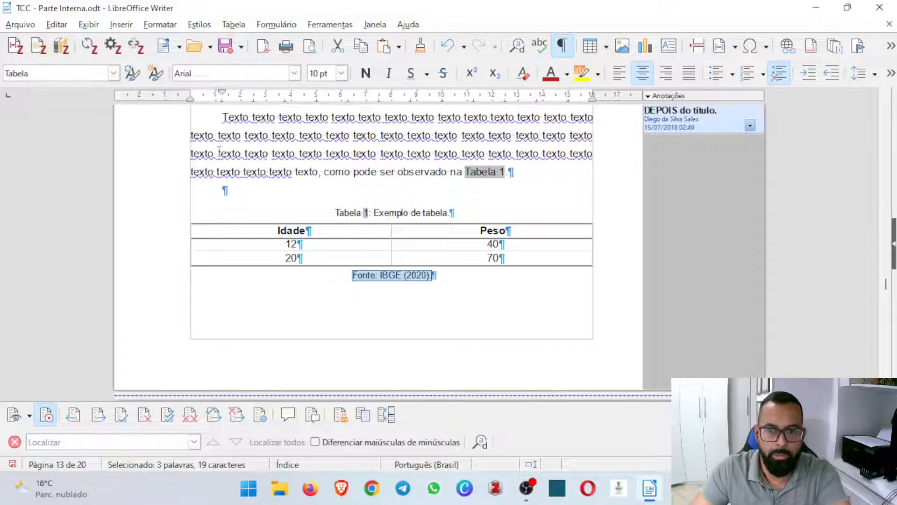
{"action": "left_click", "coordinate": [388, 182]}
Step: Examine the lists of figures, quadros and tables in the document's front pages
{"action": "scroll", "coordinate": [387, 183], "scroll_direction": "up", "scroll_amount": 3}
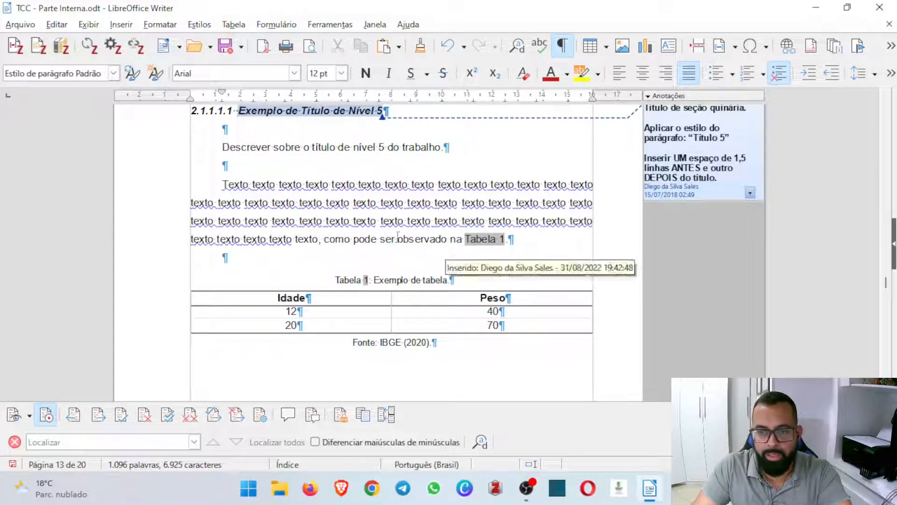
{"action": "scroll", "coordinate": [396, 233], "scroll_direction": "up", "scroll_amount": 5}
{"action": "scroll", "coordinate": [453, 247], "scroll_direction": "up", "scroll_amount": 10}
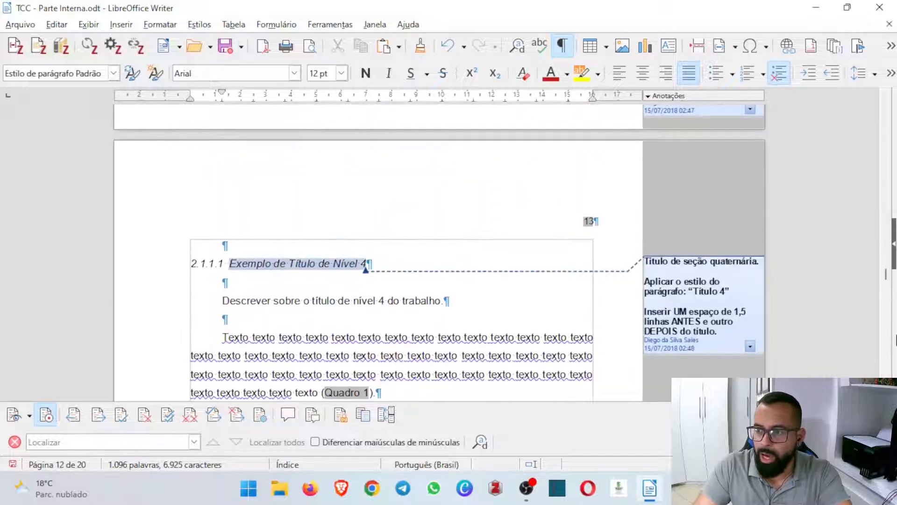
{"action": "left_click_drag", "start_coordinate": [885, 286], "coordinate": [884, 175]}
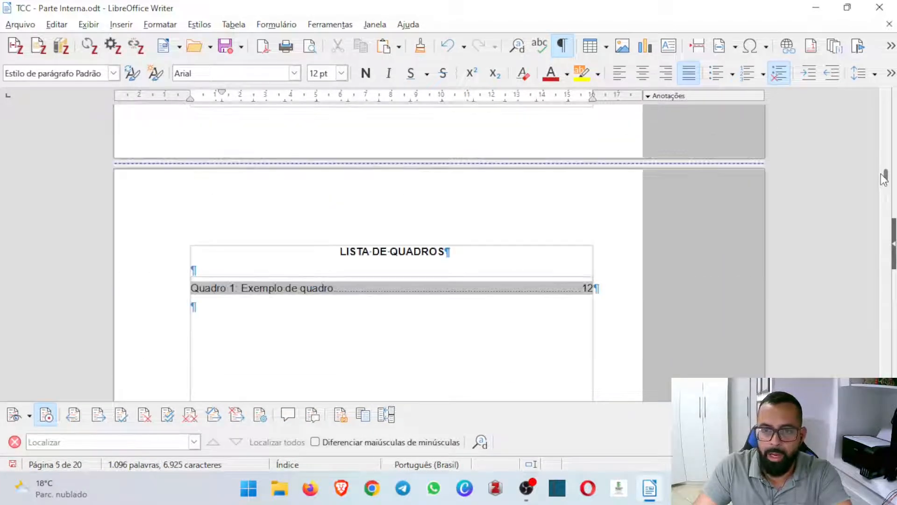
{"action": "scroll", "coordinate": [491, 242], "scroll_direction": "up", "scroll_amount": 15}
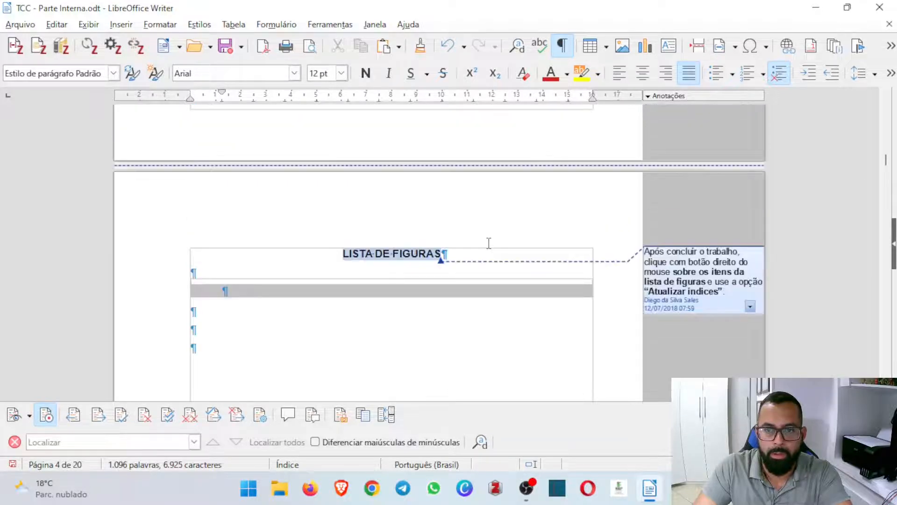
{"action": "scroll", "coordinate": [489, 243], "scroll_direction": "up", "scroll_amount": 6}
{"action": "scroll", "coordinate": [487, 243], "scroll_direction": "down", "scroll_amount": 15}
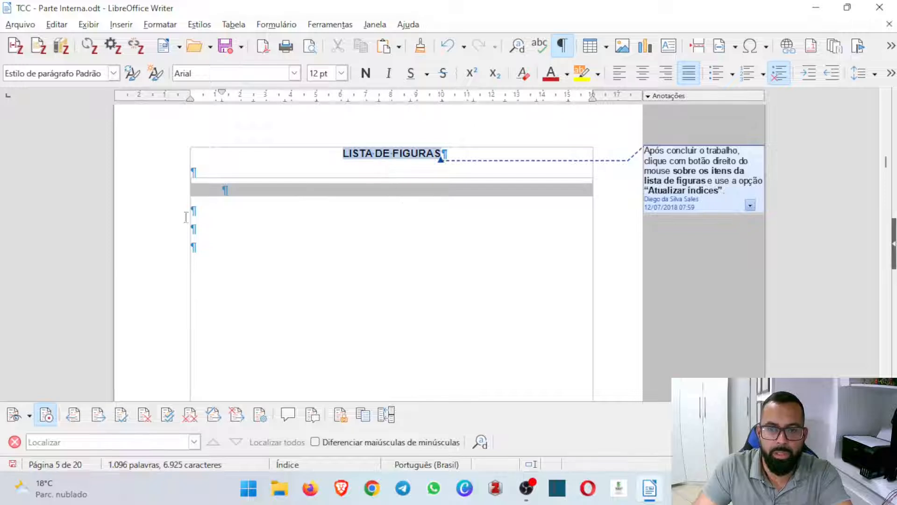
{"action": "scroll", "coordinate": [266, 273], "scroll_direction": "down", "scroll_amount": 10}
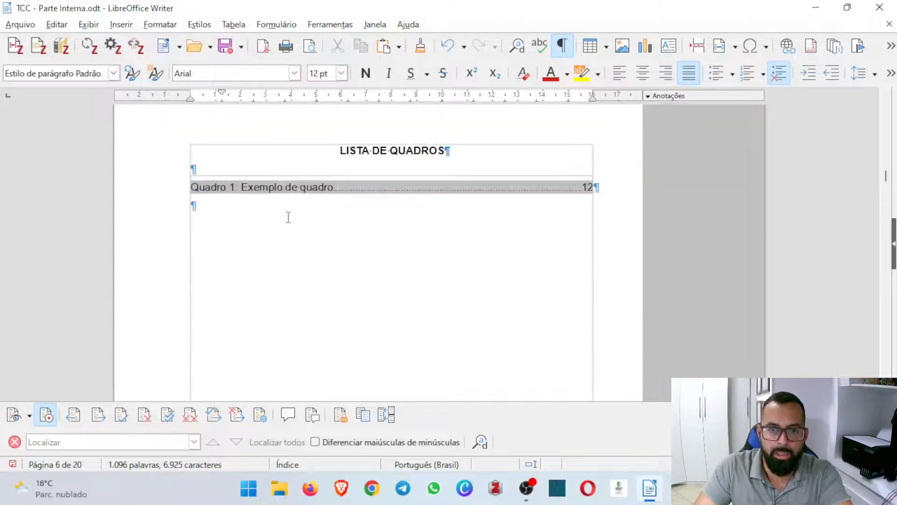
{"action": "scroll", "coordinate": [345, 252], "scroll_direction": "down", "scroll_amount": 4}
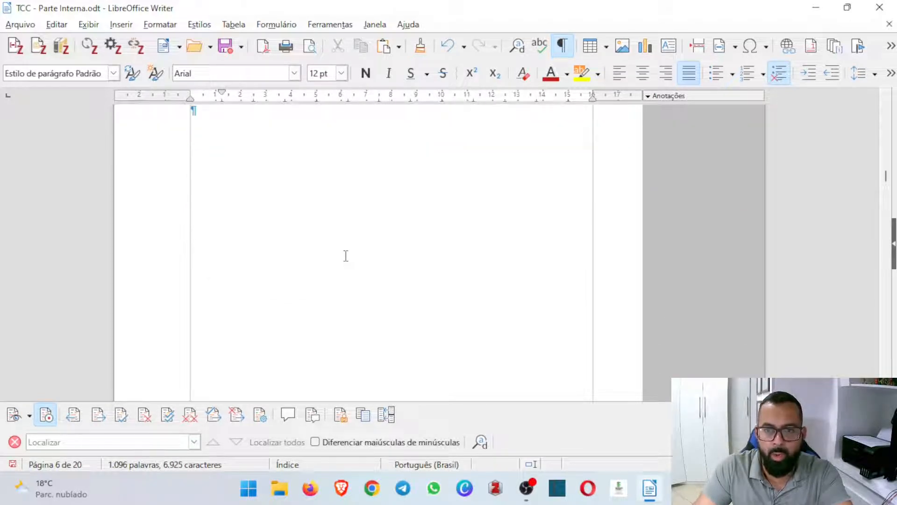
{"action": "scroll", "coordinate": [347, 250], "scroll_direction": "down", "scroll_amount": 5}
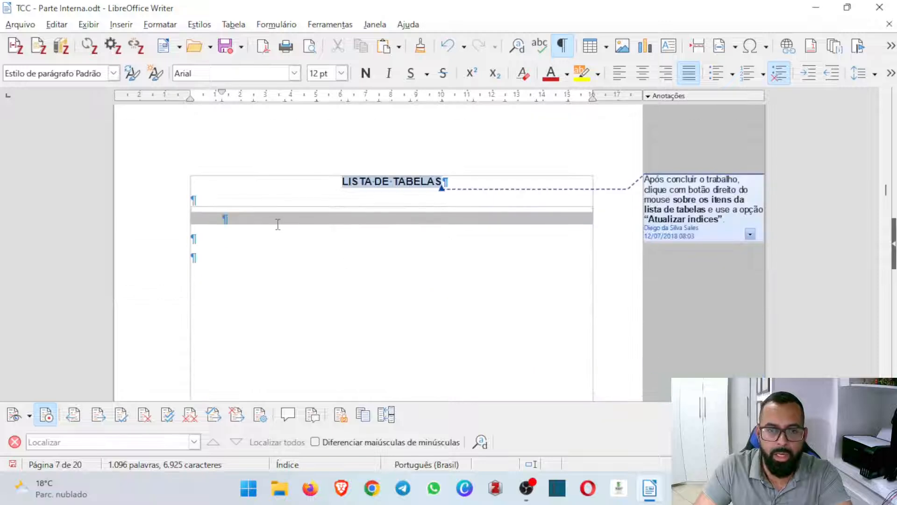
{"action": "scroll", "coordinate": [277, 225], "scroll_direction": "up", "scroll_amount": 1}
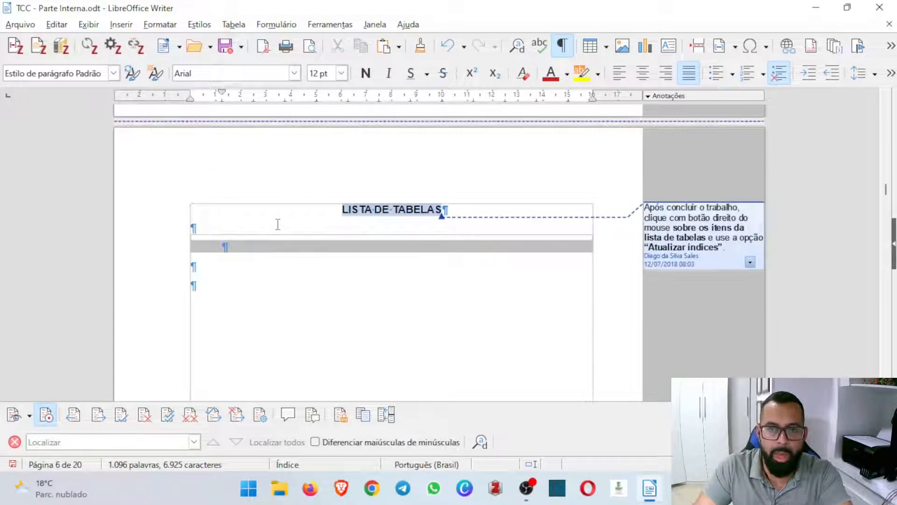
Step: Update everything in the document, including the summary and the lists of figures, quadros and tables
{"action": "left_click", "coordinate": [328, 30]}
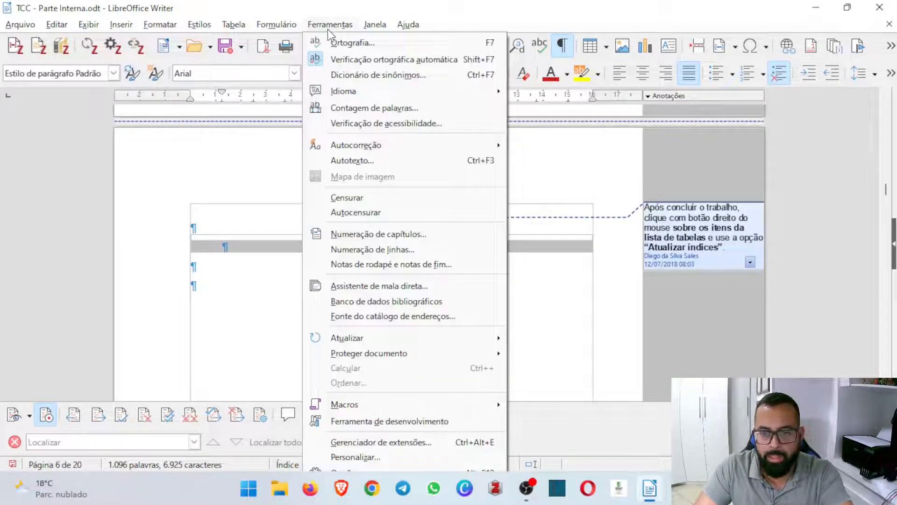
{"action": "mouse_move", "coordinate": [392, 341]}
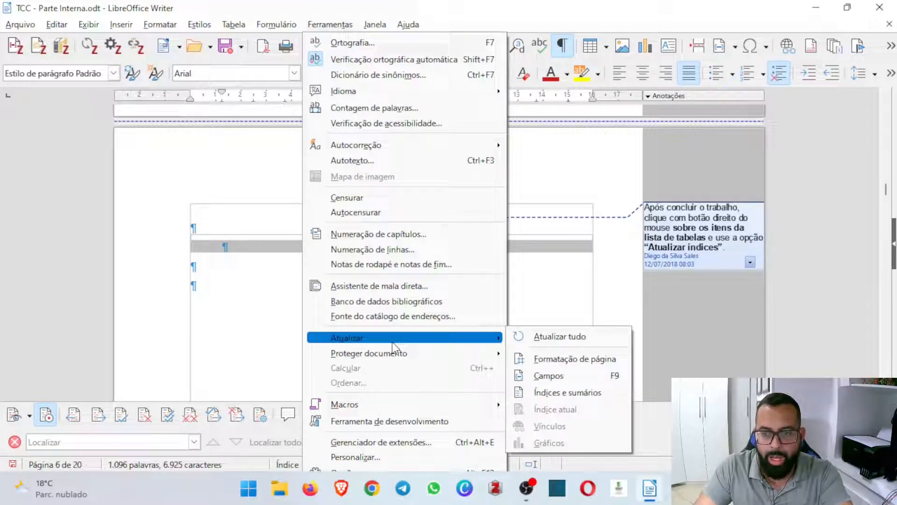
{"action": "left_click", "coordinate": [560, 337]}
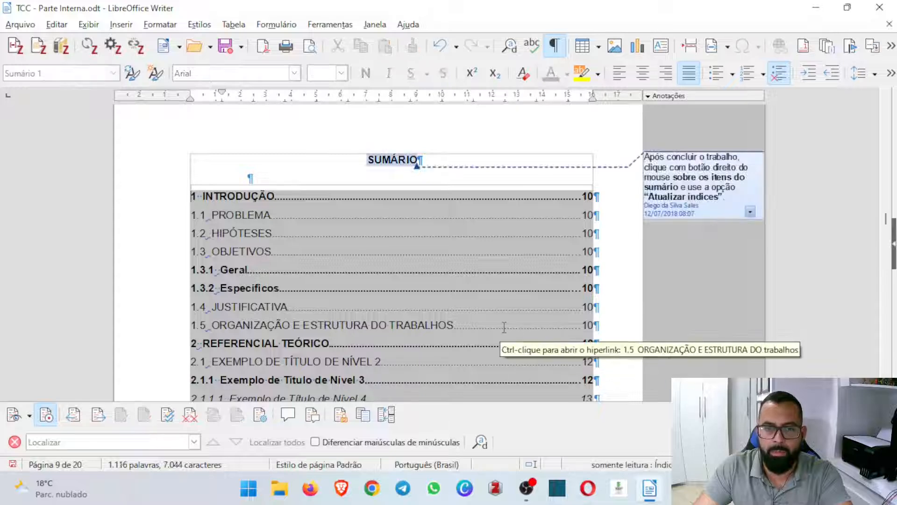
{"action": "scroll", "coordinate": [505, 324], "scroll_direction": "down", "scroll_amount": 5}
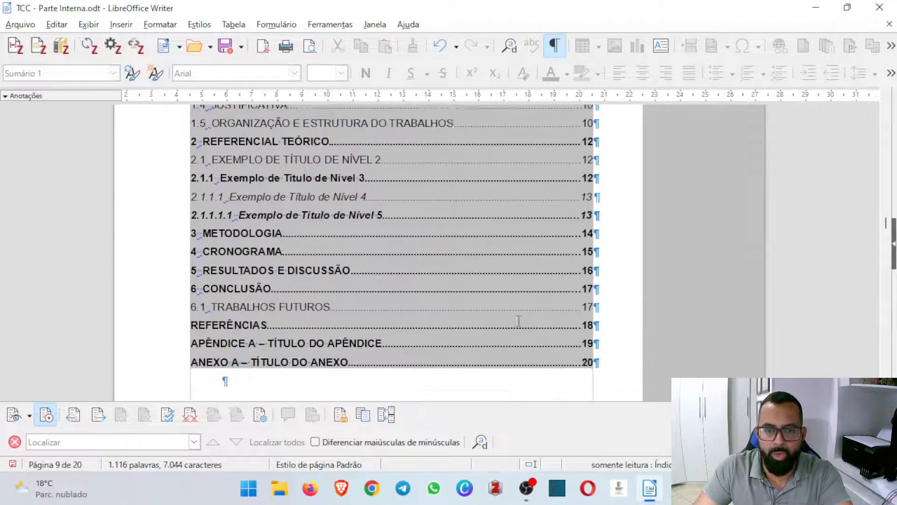
{"action": "scroll", "coordinate": [518, 321], "scroll_direction": "up", "scroll_amount": 15}
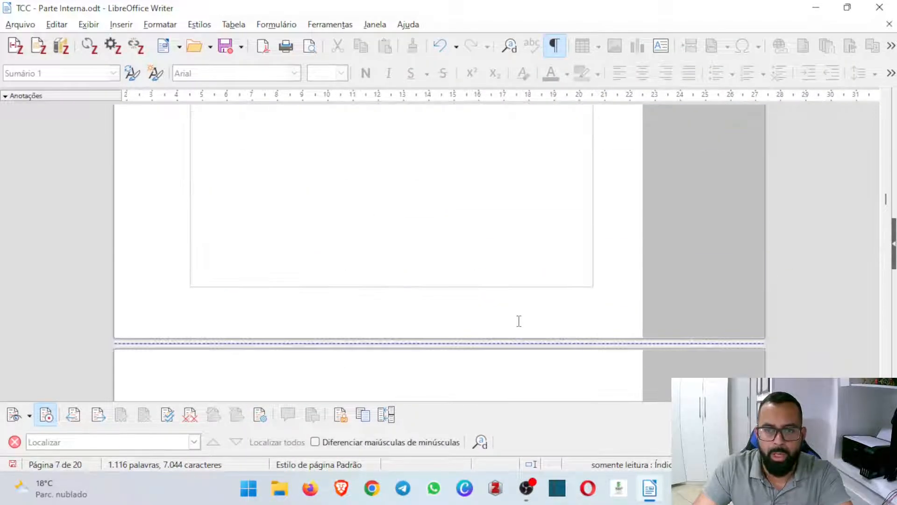
{"action": "scroll", "coordinate": [519, 321], "scroll_direction": "up", "scroll_amount": 10}
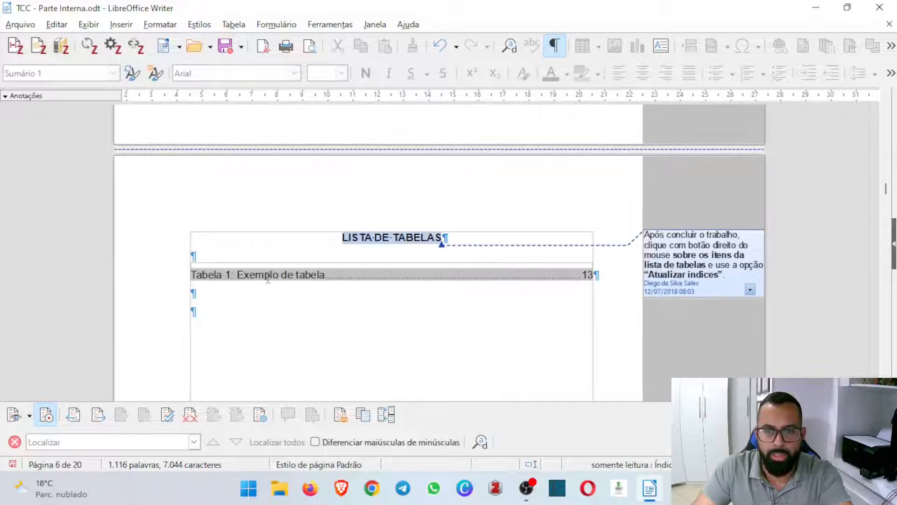
{"action": "scroll", "coordinate": [414, 313], "scroll_direction": "up", "scroll_amount": 8}
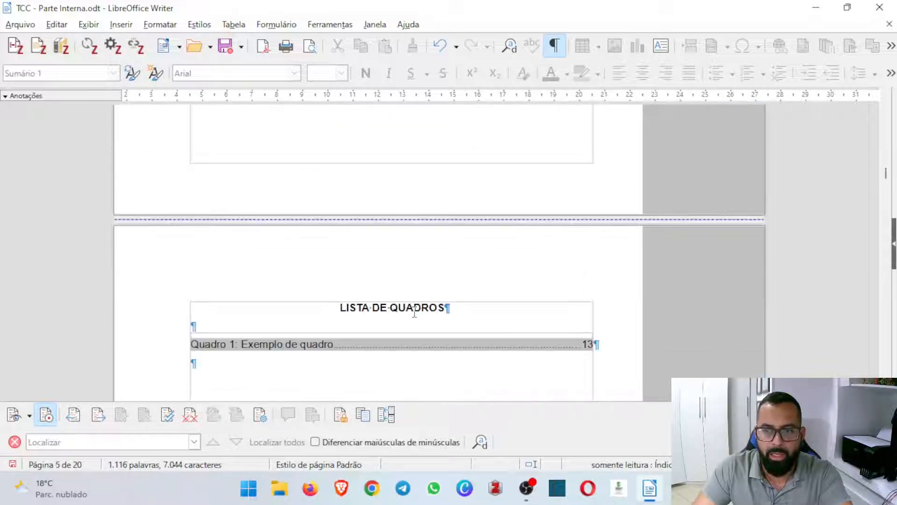
{"action": "scroll", "coordinate": [304, 349], "scroll_direction": "up", "scroll_amount": 10}
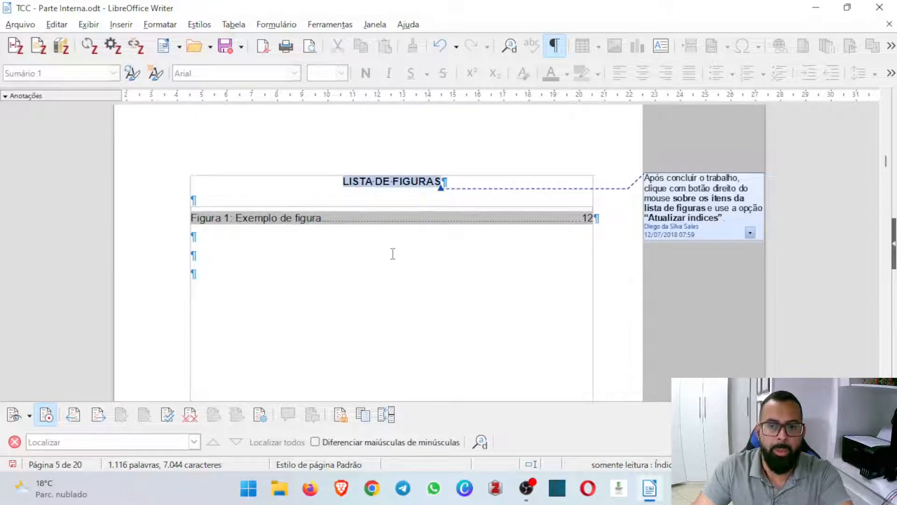
Step: Copy the text paragraph citing the figure in section 2.1 together with the captioned figure and its source line
{"action": "scroll", "coordinate": [605, 268], "scroll_direction": "down", "scroll_amount": 18}
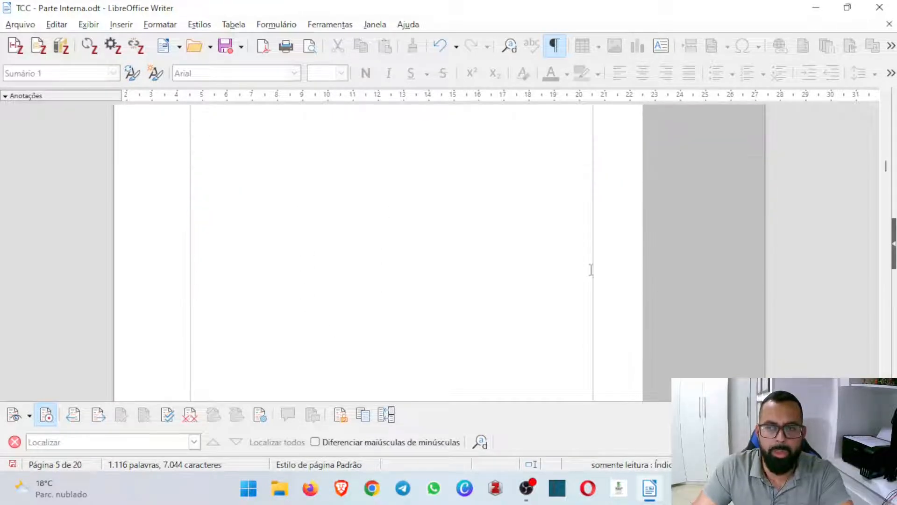
{"action": "scroll", "coordinate": [544, 278], "scroll_direction": "down", "scroll_amount": 15}
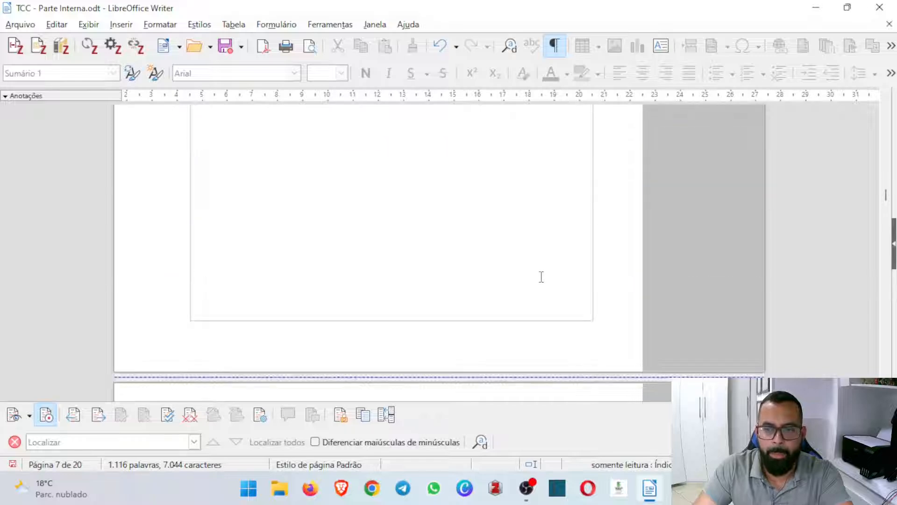
{"action": "scroll", "coordinate": [514, 271], "scroll_direction": "down", "scroll_amount": 15}
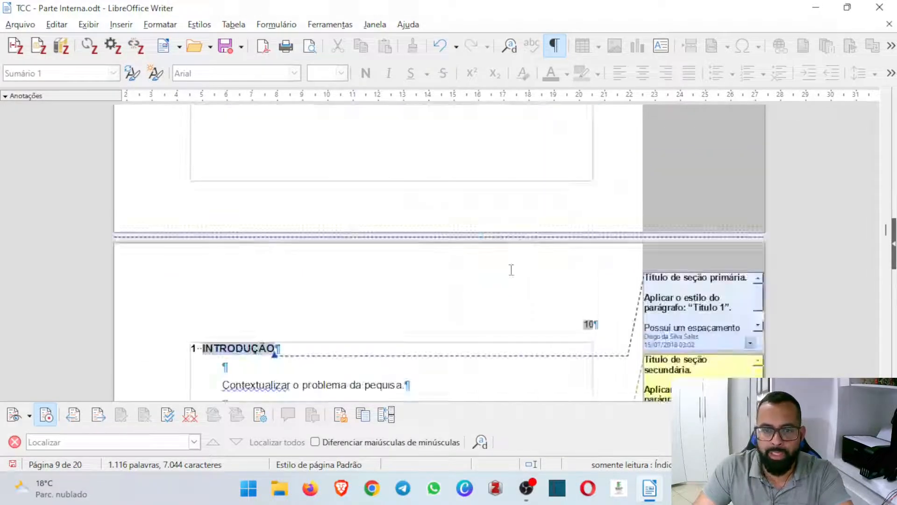
{"action": "scroll", "coordinate": [511, 266], "scroll_direction": "down", "scroll_amount": 10}
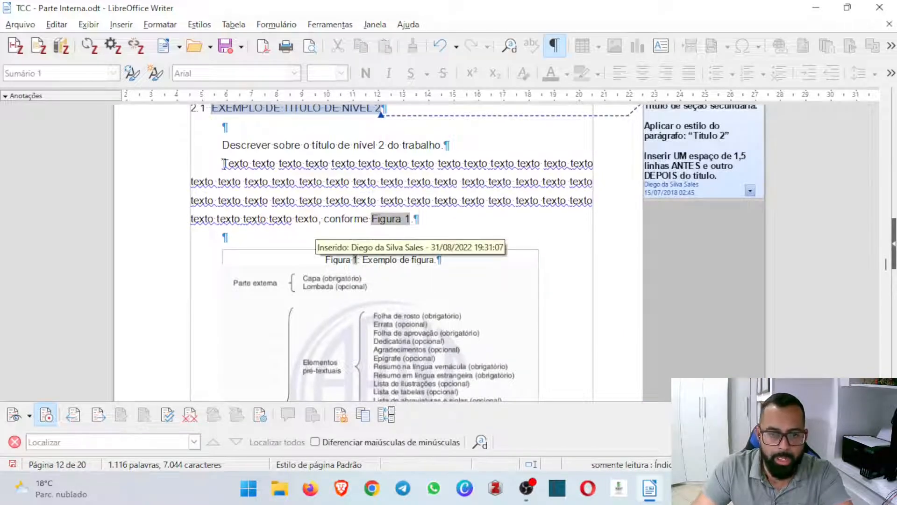
{"action": "left_click_drag", "start_coordinate": [223, 163], "coordinate": [338, 240]}
{"action": "scroll", "coordinate": [338, 240], "scroll_direction": "down", "scroll_amount": 3}
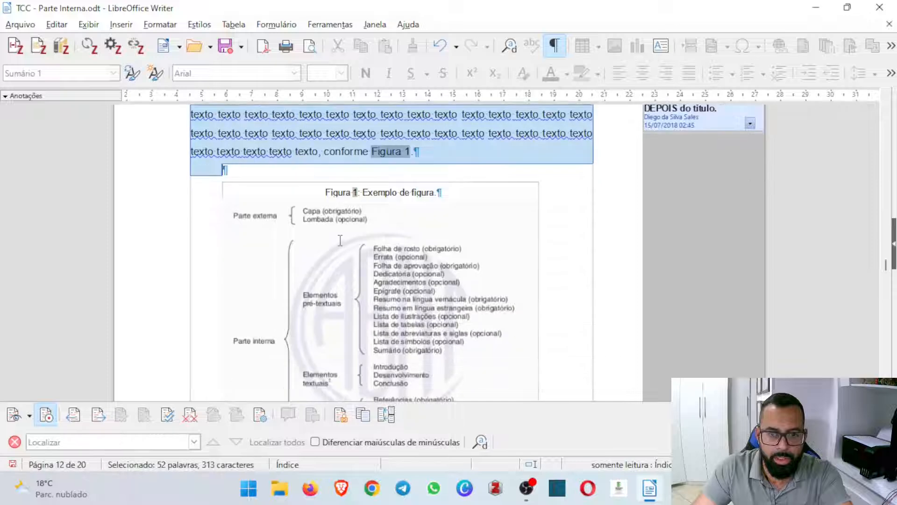
{"action": "scroll", "coordinate": [340, 240], "scroll_direction": "down", "scroll_amount": 6}
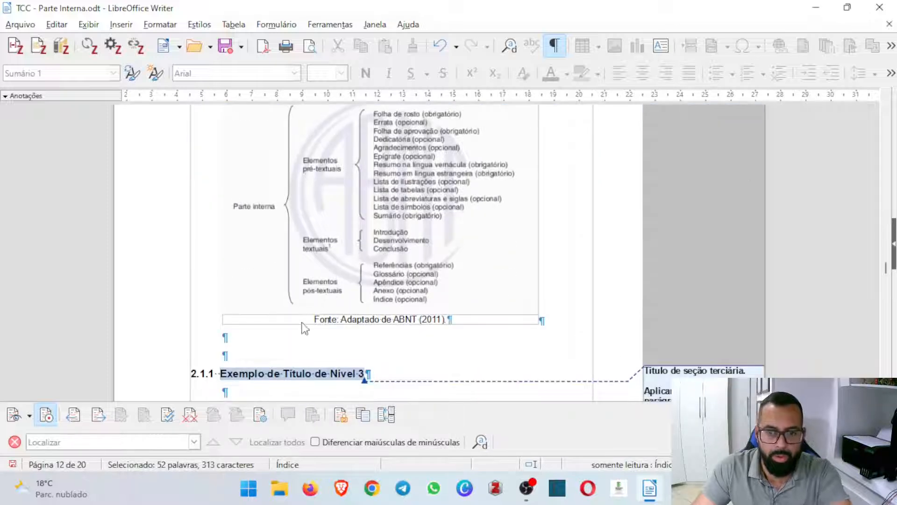
{"action": "scroll", "coordinate": [339, 299], "scroll_direction": "up", "scroll_amount": 7}
{"action": "scroll", "coordinate": [518, 257], "scroll_direction": "down", "scroll_amount": 6}
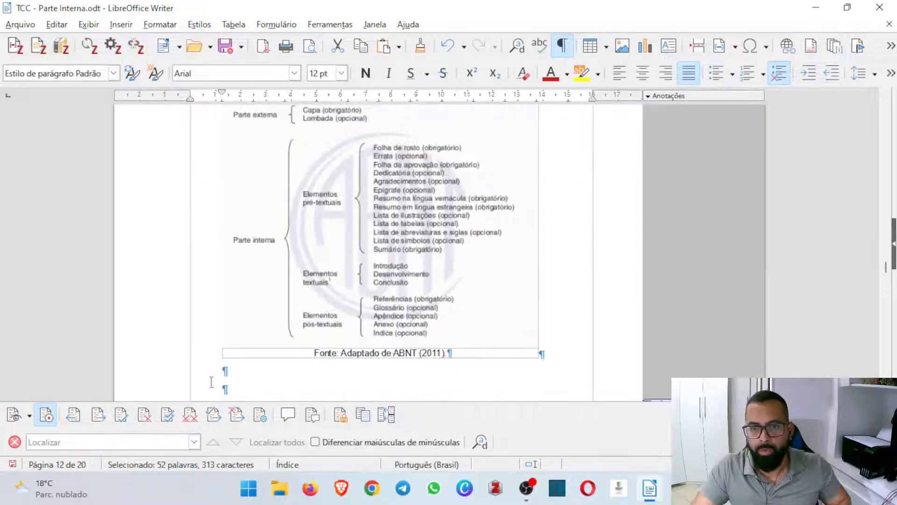
{"action": "left_click_drag", "start_coordinate": [238, 371], "coordinate": [222, 152]}
{"action": "scroll", "coordinate": [254, 247], "scroll_direction": "up", "scroll_amount": 6}
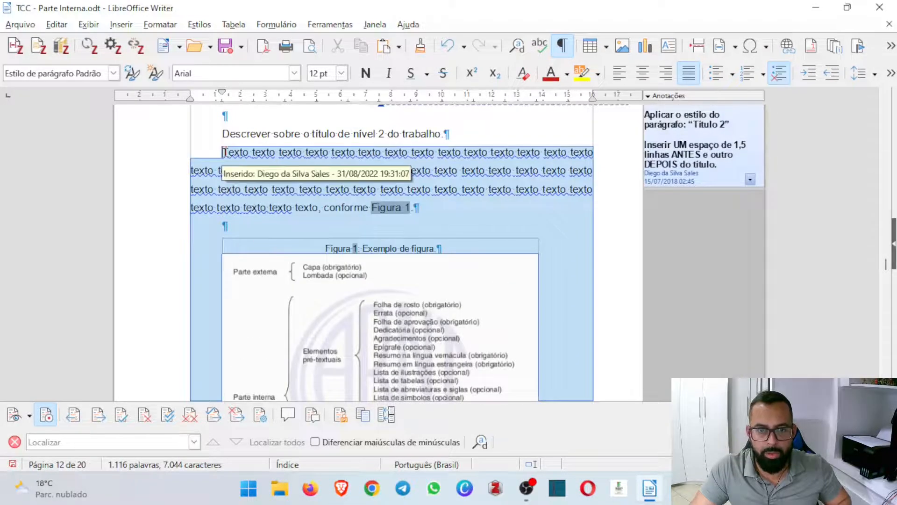
{"action": "right_click", "coordinate": [328, 168]}
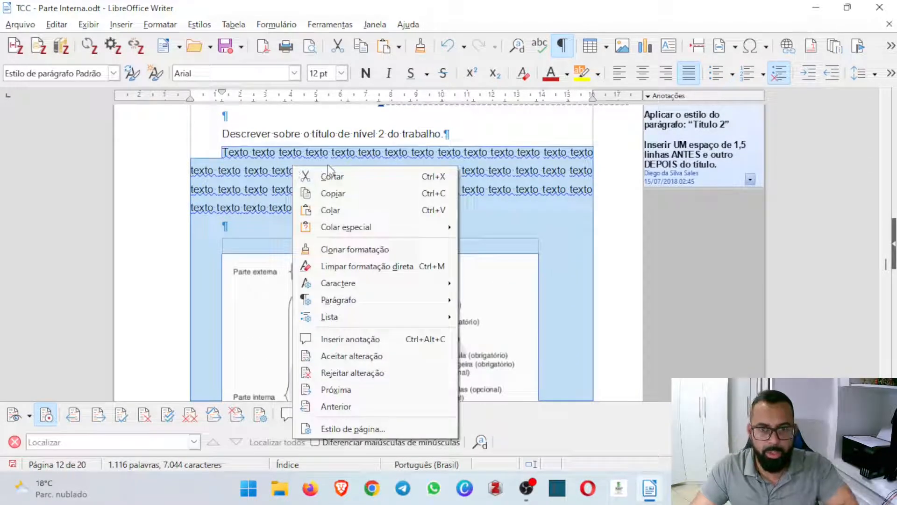
{"action": "left_click", "coordinate": [332, 193]}
Step: Add blank paragraphs below the opening sentence of the INTRODUÇÃO section and paste the copied paragraph and captioned figure there
{"action": "scroll", "coordinate": [335, 192], "scroll_direction": "up", "scroll_amount": 10}
{"action": "scroll", "coordinate": [335, 192], "scroll_direction": "up", "scroll_amount": 10}
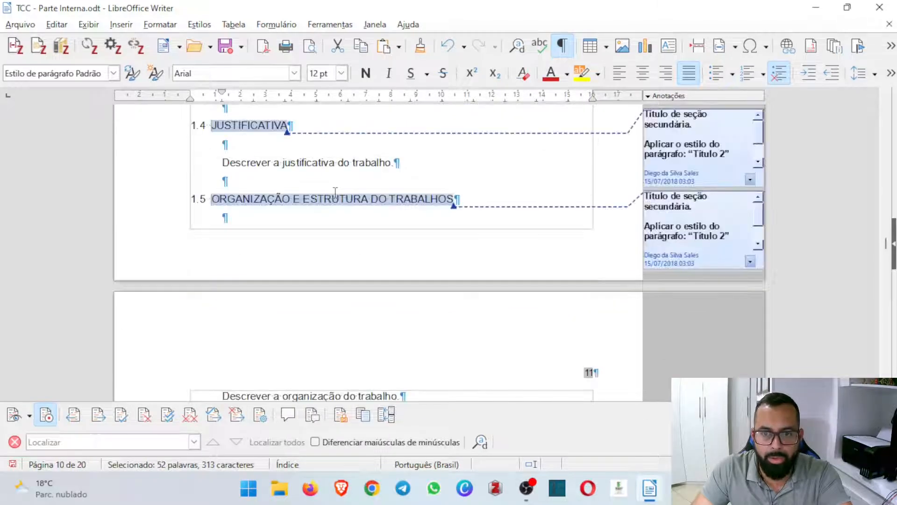
{"action": "scroll", "coordinate": [327, 236], "scroll_direction": "down", "scroll_amount": 5}
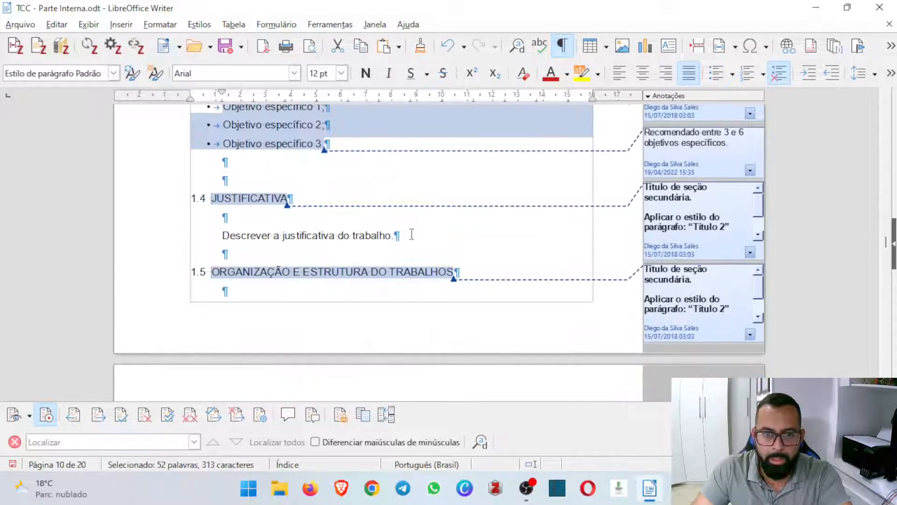
{"action": "scroll", "coordinate": [416, 233], "scroll_direction": "up", "scroll_amount": 5}
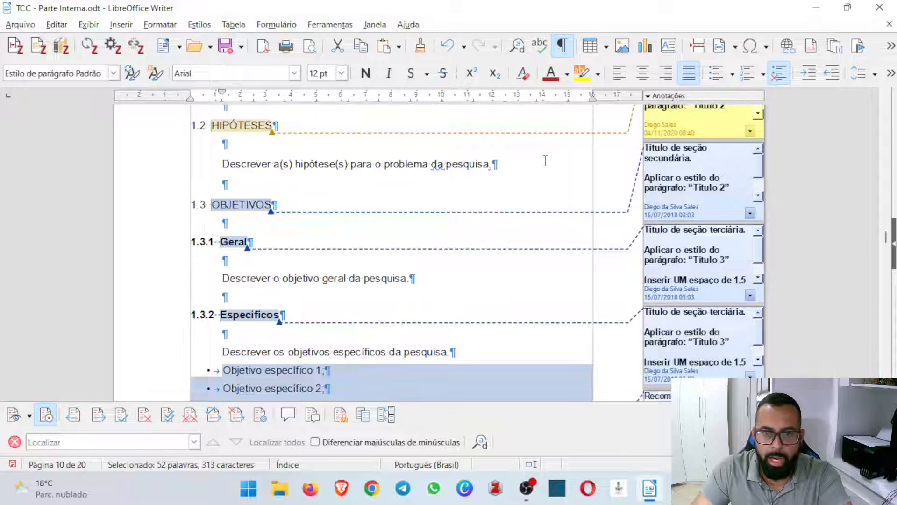
{"action": "scroll", "coordinate": [541, 165], "scroll_direction": "up", "scroll_amount": 6}
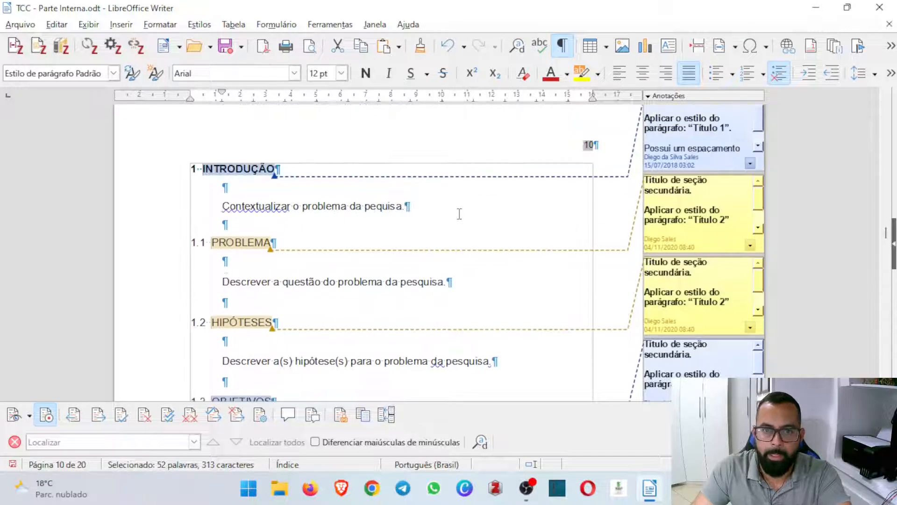
{"action": "key", "text": "Return"}
{"action": "key", "text": "Return"}
{"action": "key", "text": "Return"}
{"action": "key", "text": "Return"}
{"action": "key", "text": "Return"}
{"action": "key", "text": "Return"}
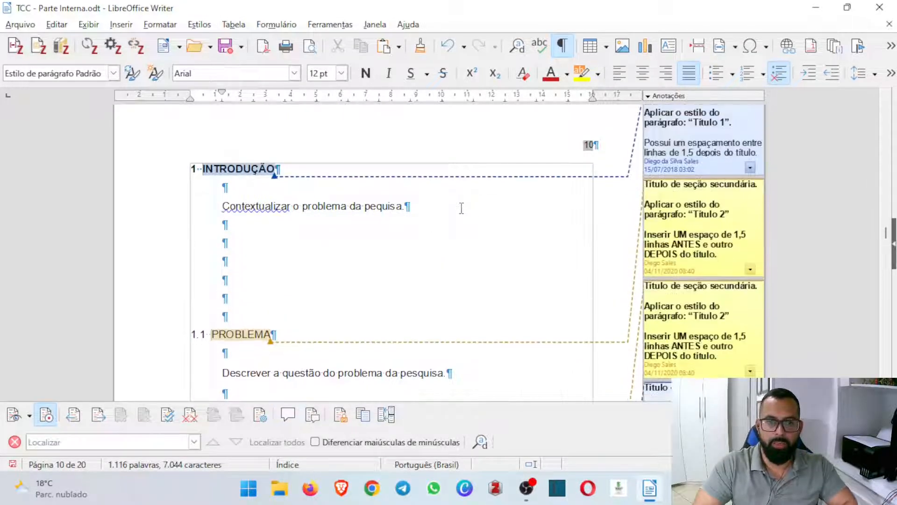
{"action": "right_click", "coordinate": [285, 256]}
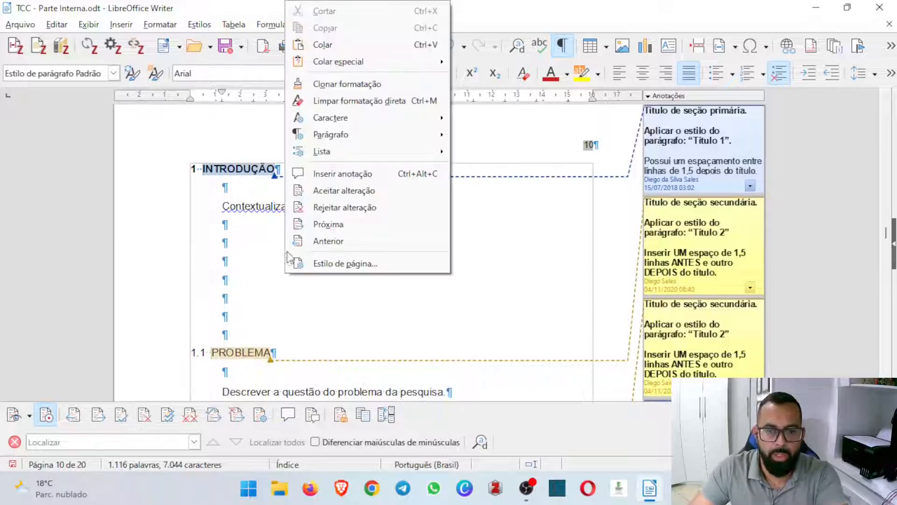
{"action": "left_click", "coordinate": [322, 45]}
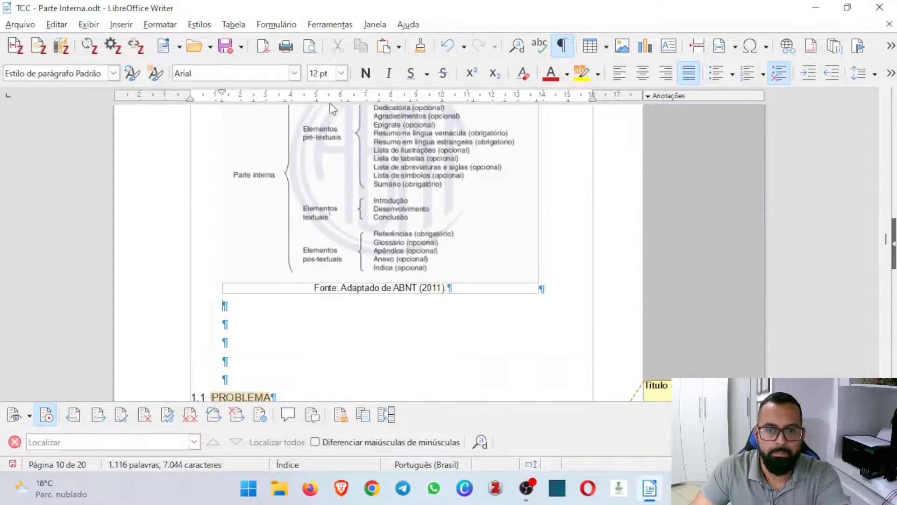
Step: Examine the numbering in the captions and cross-references of the pasted and original figures, and the entries in the list of figures
{"action": "scroll", "coordinate": [370, 237], "scroll_direction": "up", "scroll_amount": 5}
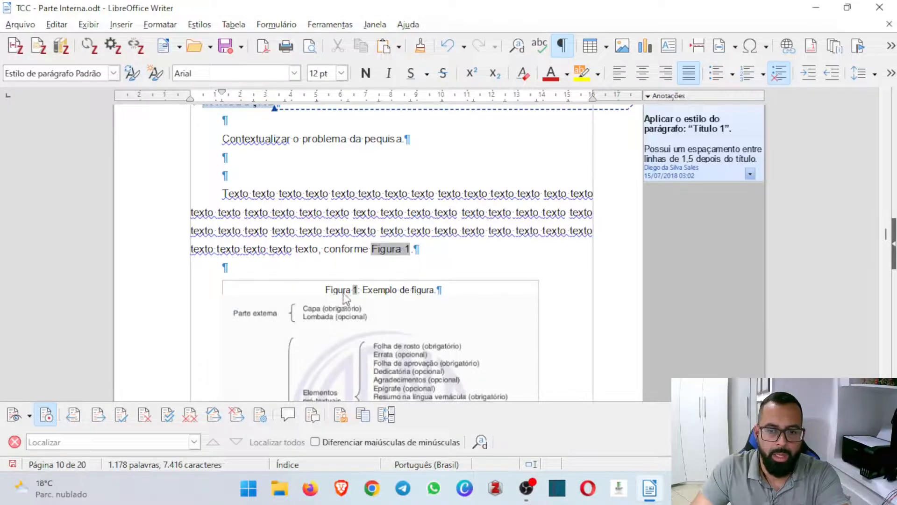
{"action": "scroll", "coordinate": [354, 289], "scroll_direction": "down", "scroll_amount": 12}
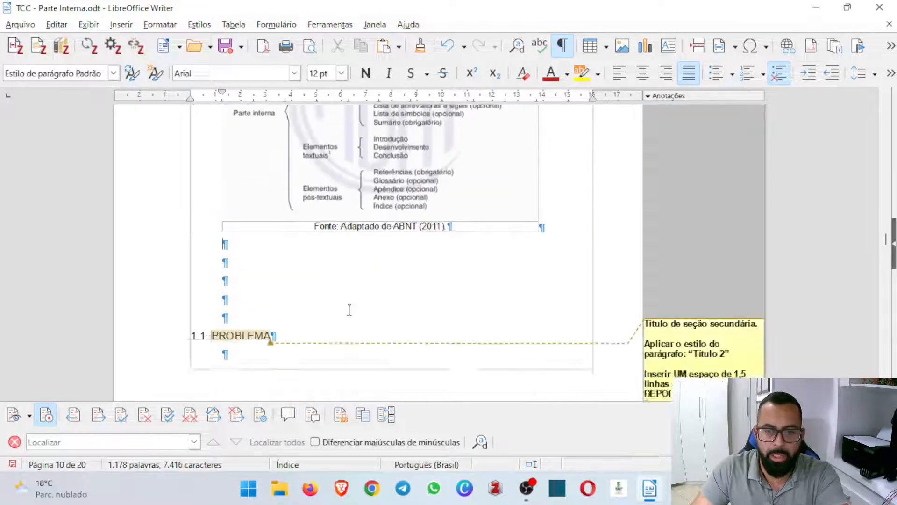
{"action": "scroll", "coordinate": [344, 303], "scroll_direction": "down", "scroll_amount": 15}
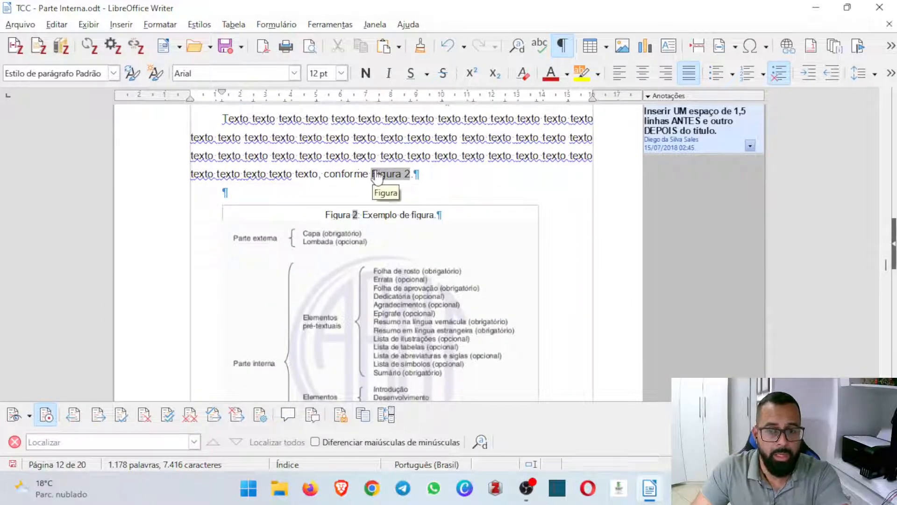
{"action": "scroll", "coordinate": [376, 209], "scroll_direction": "up", "scroll_amount": 5}
{"action": "scroll", "coordinate": [373, 204], "scroll_direction": "up", "scroll_amount": 20}
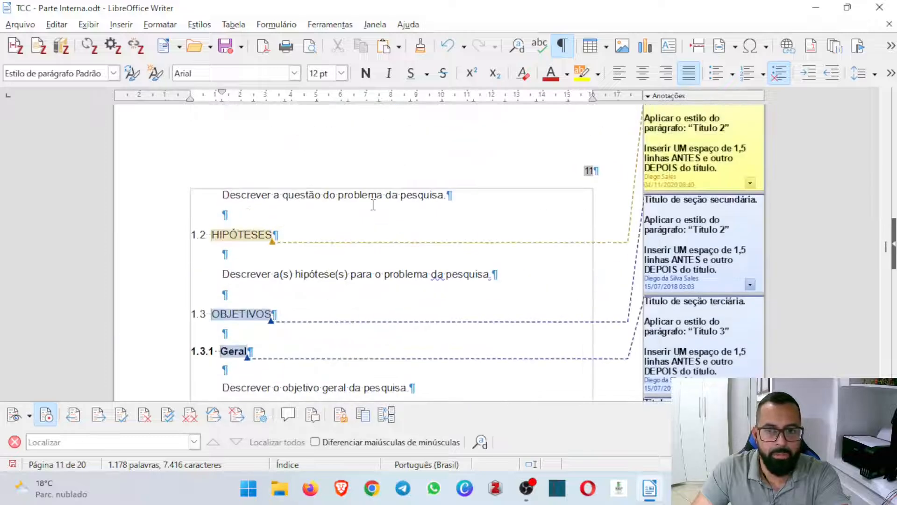
{"action": "scroll", "coordinate": [373, 204], "scroll_direction": "up", "scroll_amount": 20}
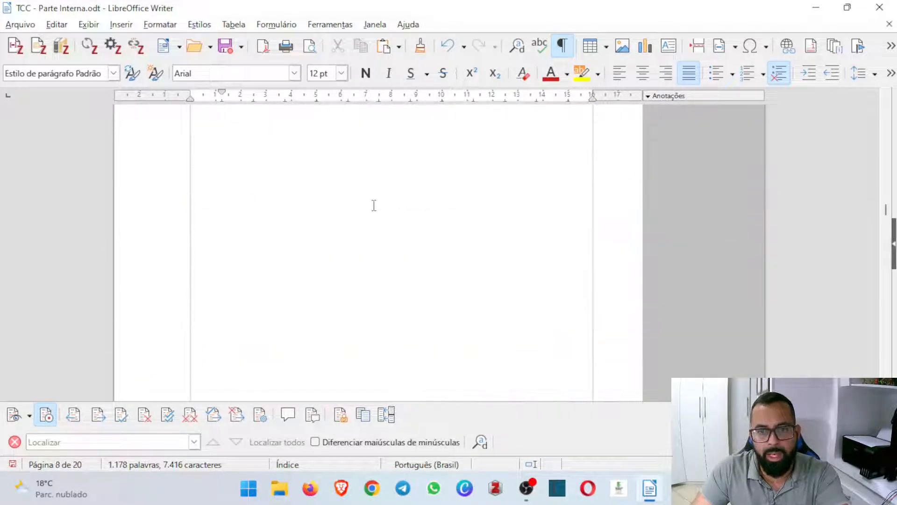
{"action": "scroll", "coordinate": [375, 209], "scroll_direction": "up", "scroll_amount": 10}
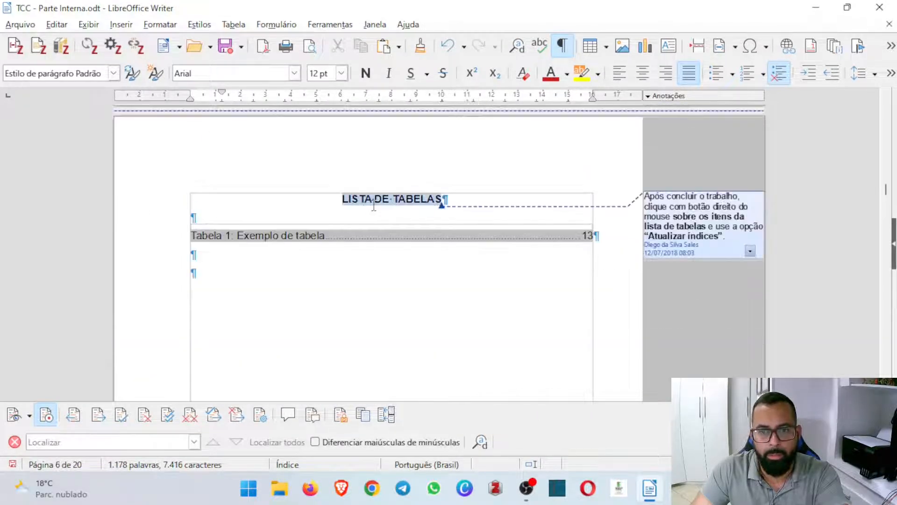
{"action": "scroll", "coordinate": [374, 206], "scroll_direction": "up", "scroll_amount": 5}
{"action": "scroll", "coordinate": [374, 206], "scroll_direction": "up", "scroll_amount": 5}
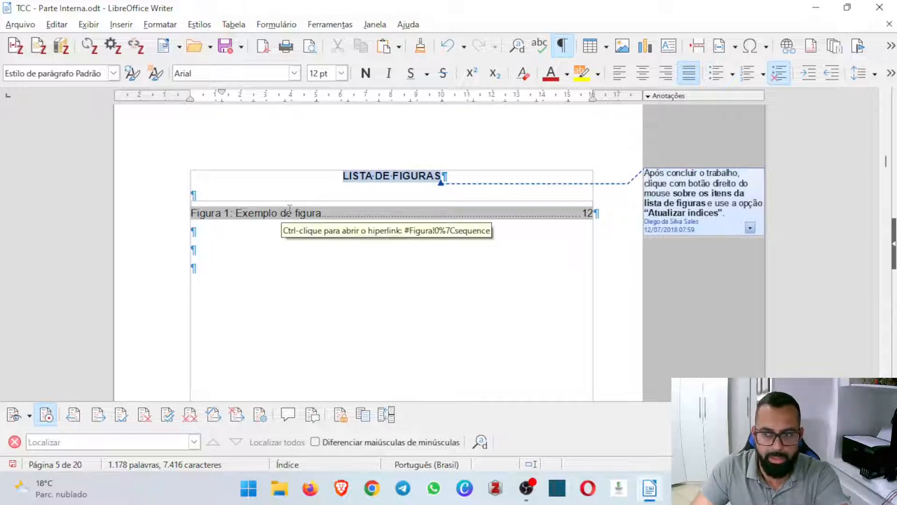
Step: Update everything in the document so the list of figures includes the pasted figure, and save the document
{"action": "right_click", "coordinate": [413, 215]}
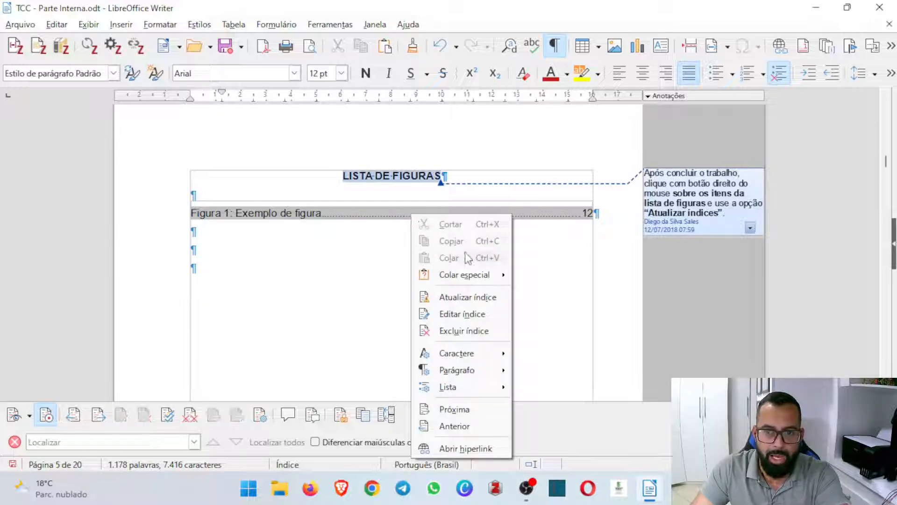
{"action": "left_click", "coordinate": [326, 268]}
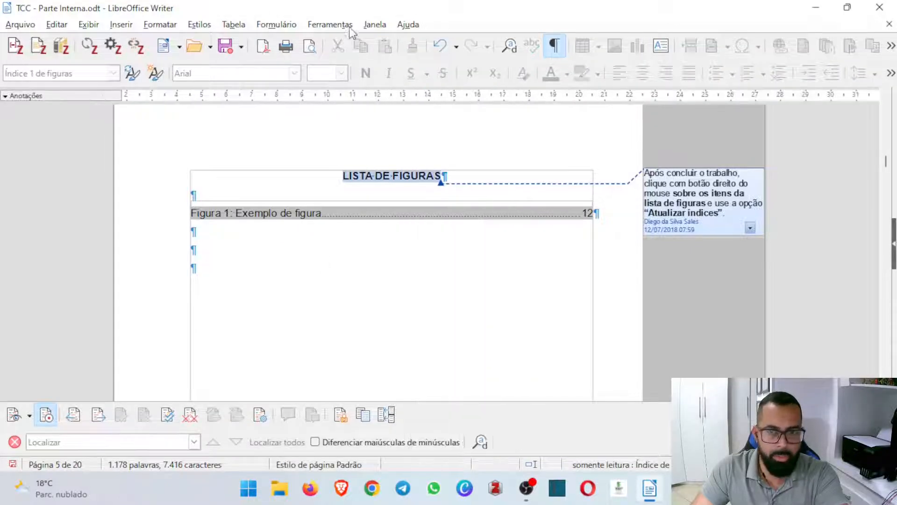
{"action": "left_click", "coordinate": [337, 26]}
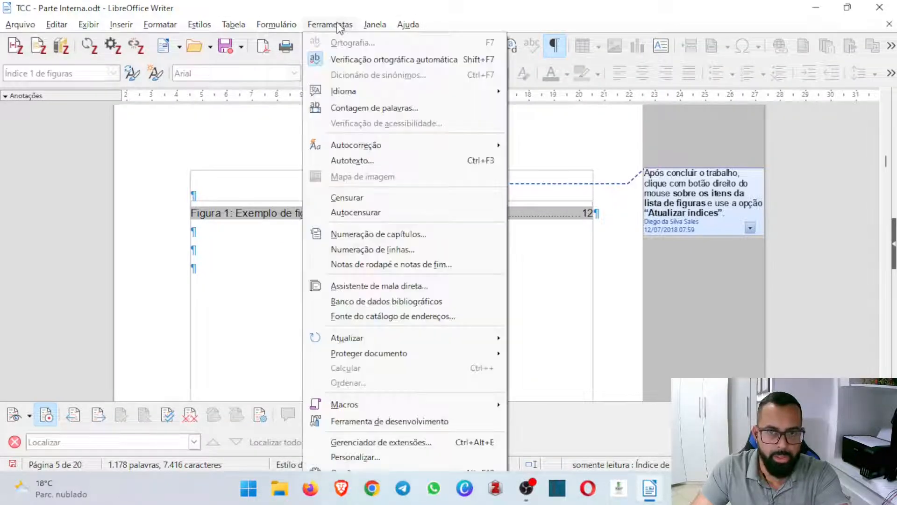
{"action": "left_click", "coordinate": [203, 225]}
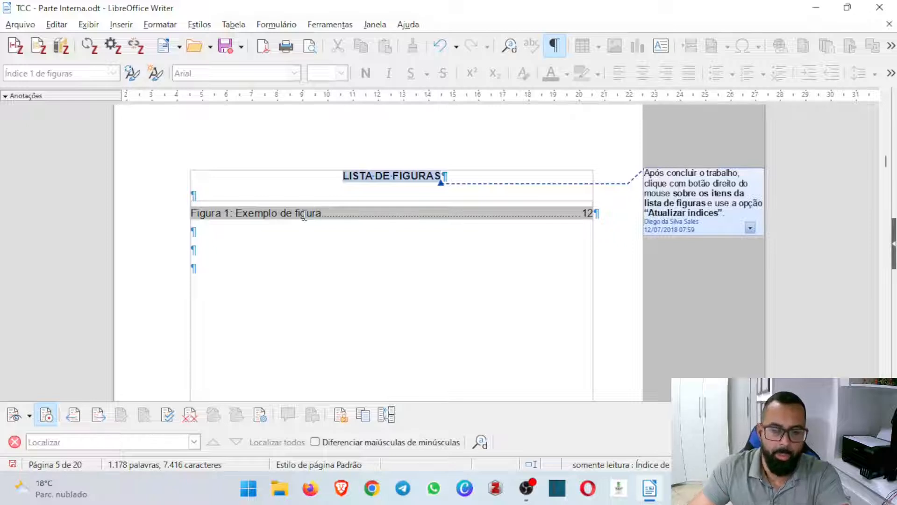
{"action": "left_click", "coordinate": [341, 24]}
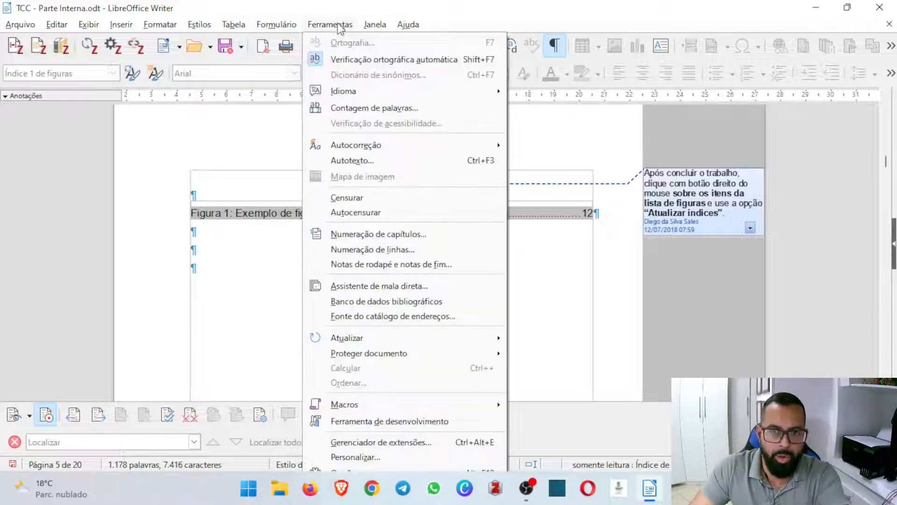
{"action": "mouse_move", "coordinate": [361, 338]}
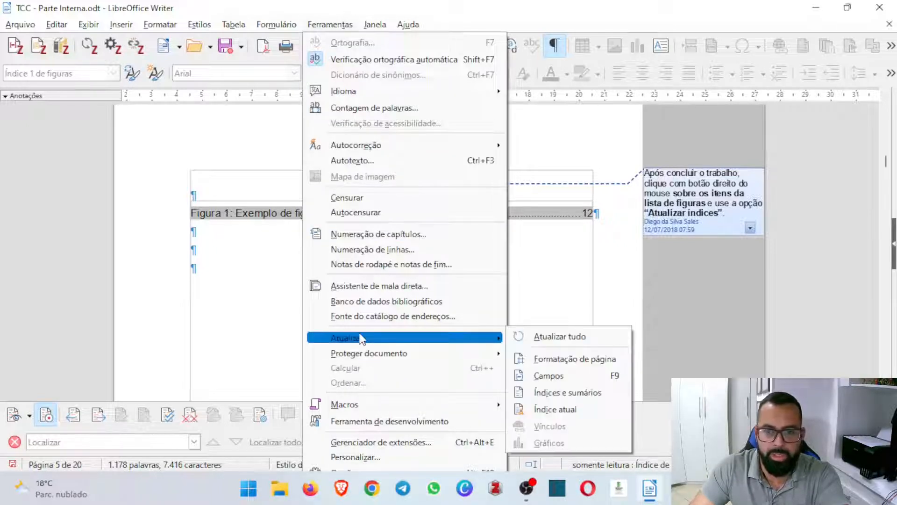
{"action": "left_click", "coordinate": [560, 337]}
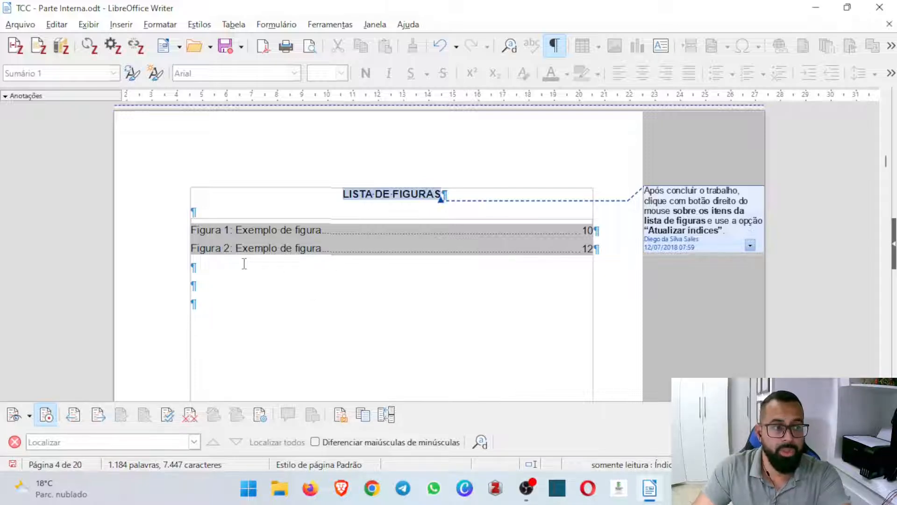
{"action": "left_click", "coordinate": [225, 47]}
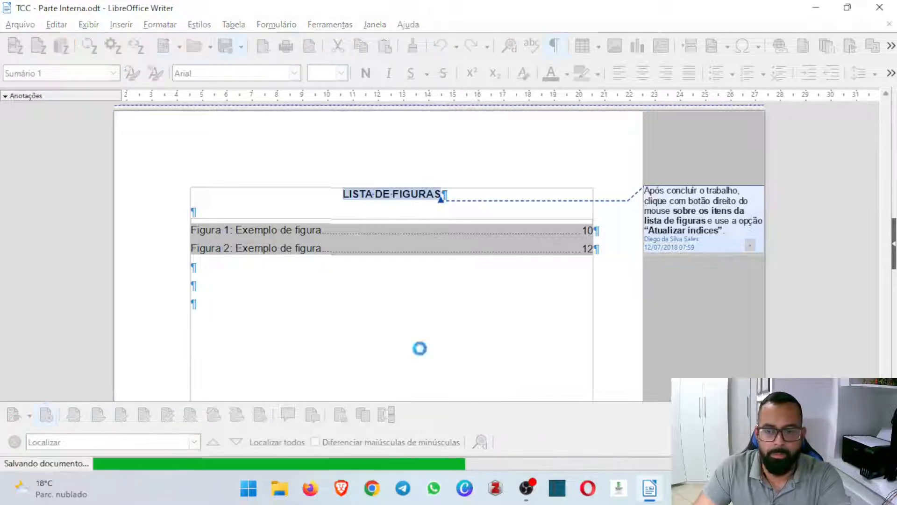